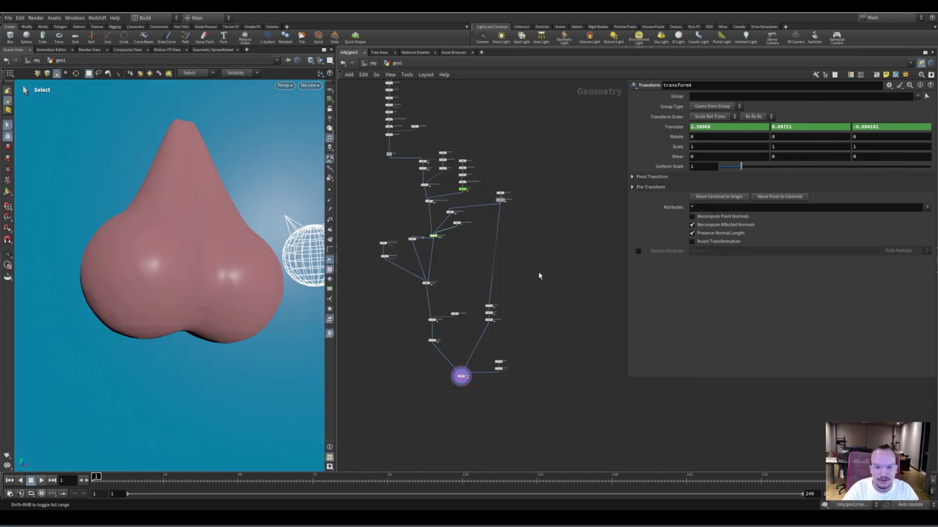
Step: Widen the scene view and display the sphere2 node at the start of the network
{"action": "middle_click_drag", "start_coordinate": [539, 273], "coordinate": [538, 277]}
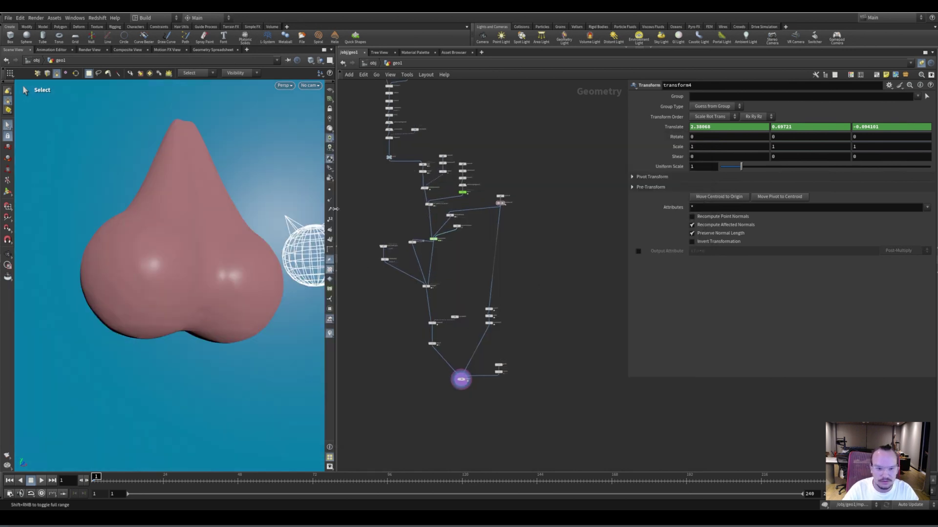
{"action": "left_click_drag", "start_coordinate": [335, 209], "coordinate": [362, 208]}
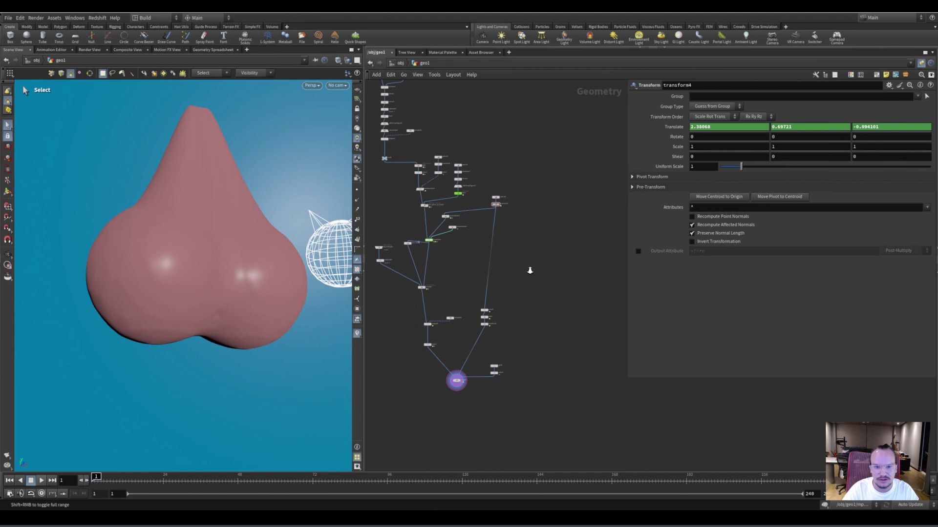
{"action": "scroll", "coordinate": [529, 270], "scroll_direction": "down", "scroll_amount": 2}
{"action": "scroll", "coordinate": [455, 132], "scroll_direction": "up", "scroll_amount": 4}
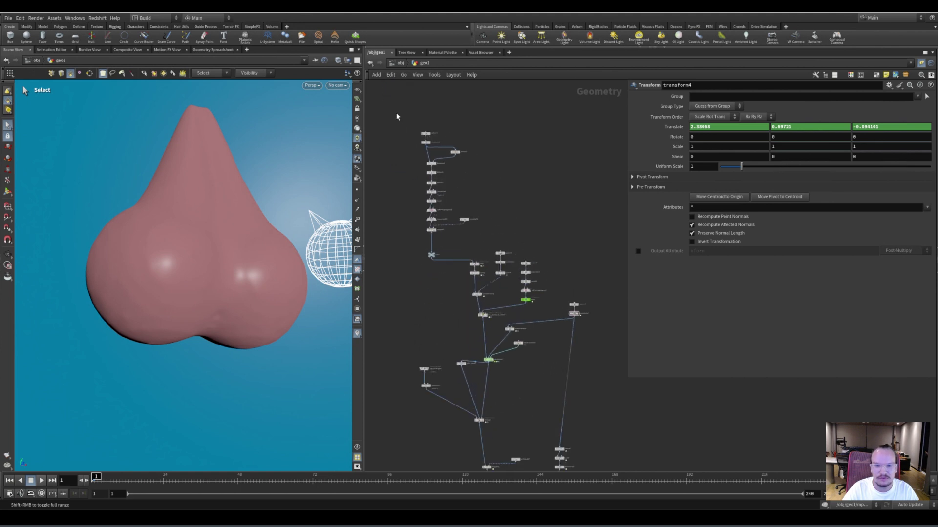
{"action": "scroll", "coordinate": [413, 109], "scroll_direction": "up", "scroll_amount": 3}
{"action": "left_click", "coordinate": [457, 154]}
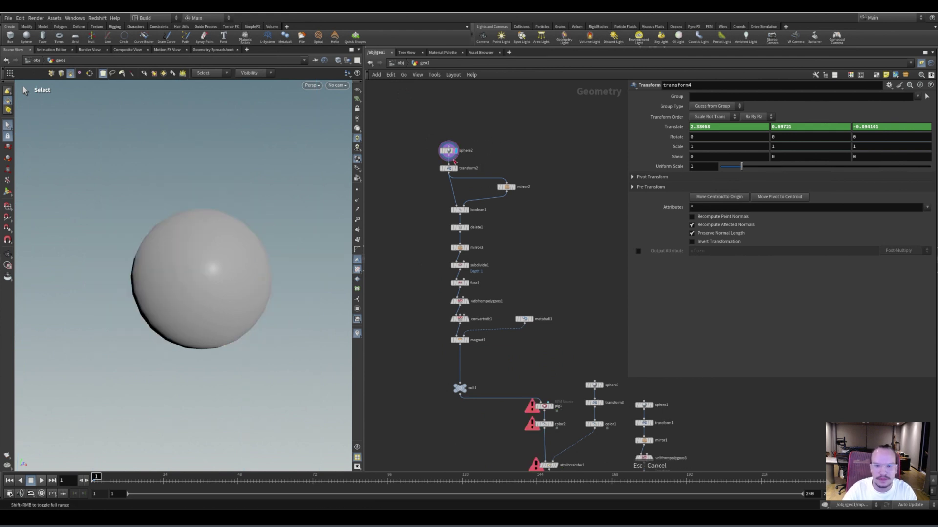
Step: Turn on the reference grid in the scene view and look over the displayed sphere
{"action": "scroll", "coordinate": [236, 231], "scroll_direction": "down", "scroll_amount": 5}
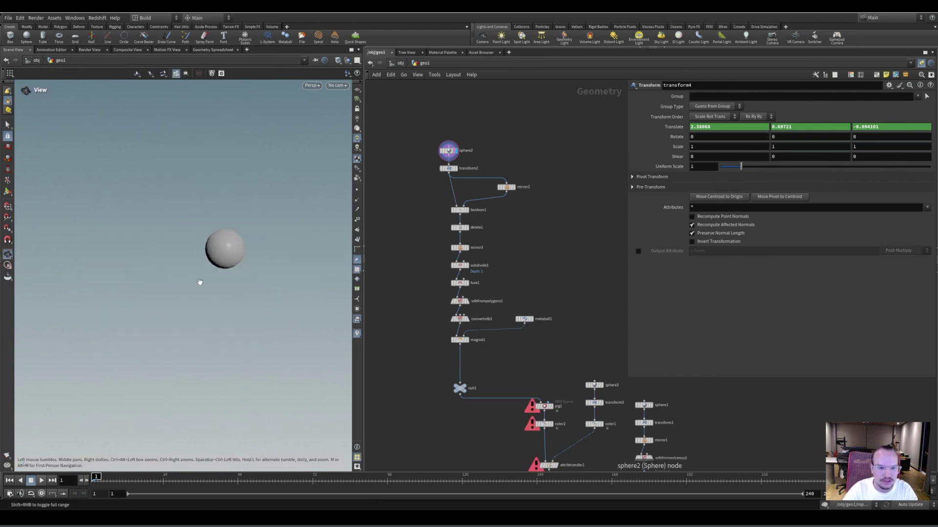
{"action": "left_click", "coordinate": [358, 91]}
{"action": "scroll", "coordinate": [266, 212], "scroll_direction": "up", "scroll_amount": 3}
{"action": "left_click_drag", "start_coordinate": [266, 212], "coordinate": [185, 258], "text": "alt"}
{"action": "scroll", "coordinate": [220, 205], "scroll_direction": "up", "scroll_amount": 6}
{"action": "key", "text": "s"}
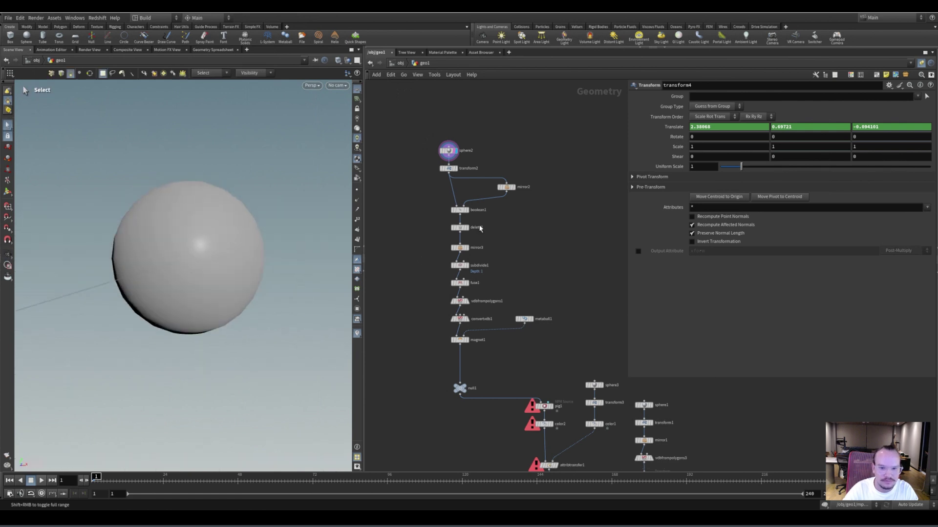
Step: Add the MPM Configure Softbody setup in an empty area of the network
{"action": "scroll", "coordinate": [522, 229], "scroll_direction": "down", "scroll_amount": 3}
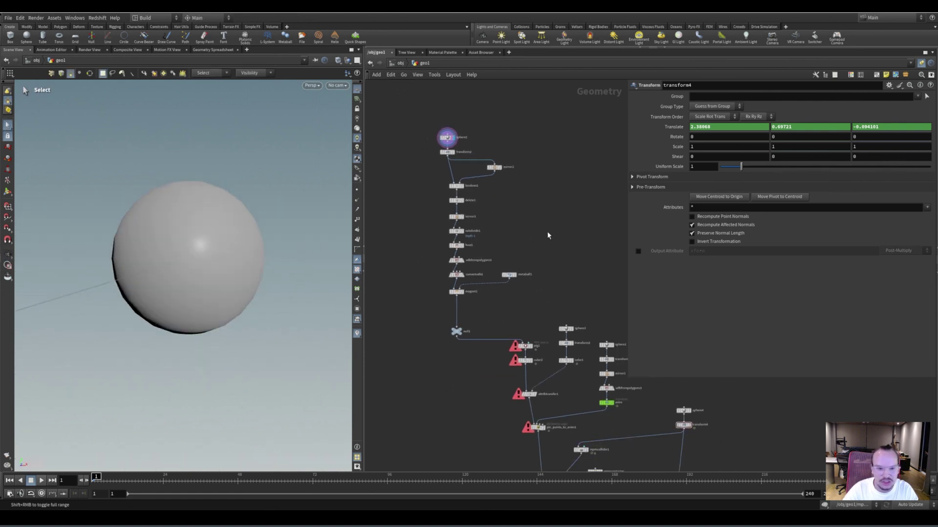
{"action": "scroll", "coordinate": [542, 240], "scroll_direction": "down", "scroll_amount": 4}
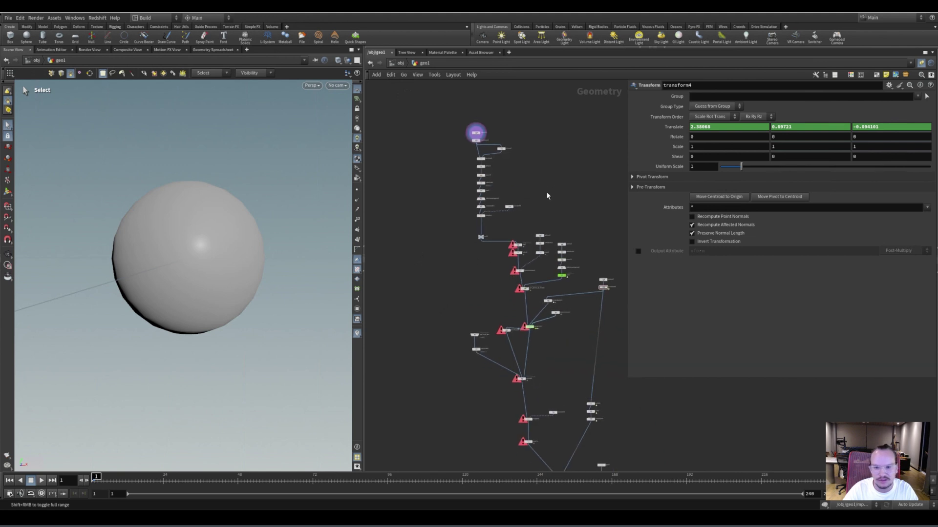
{"action": "middle_click_drag", "start_coordinate": [557, 194], "coordinate": [651, 191]}
{"action": "middle_click_drag", "start_coordinate": [464, 222], "coordinate": [542, 246]}
{"action": "left_click_drag", "start_coordinate": [448, 218], "coordinate": [470, 246]}
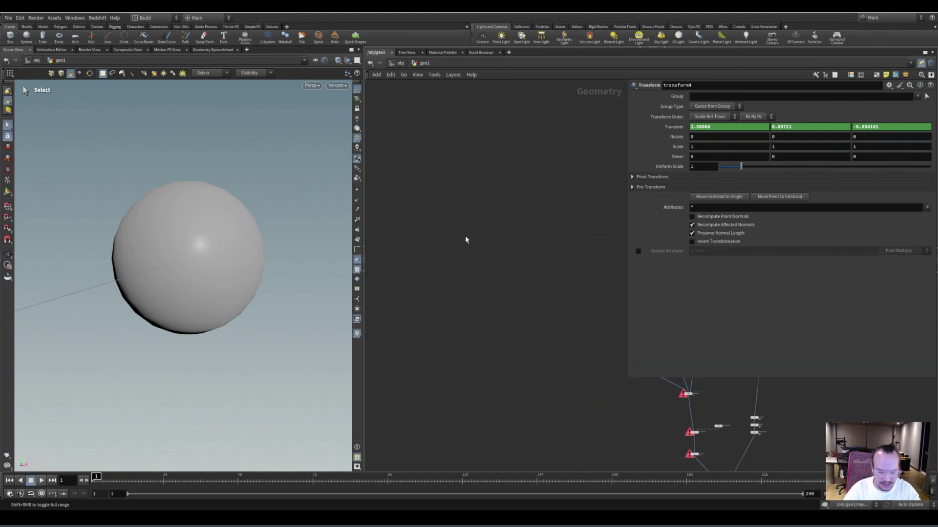
{"action": "key", "text": "Tab"}
{"action": "type", "text": "M"}
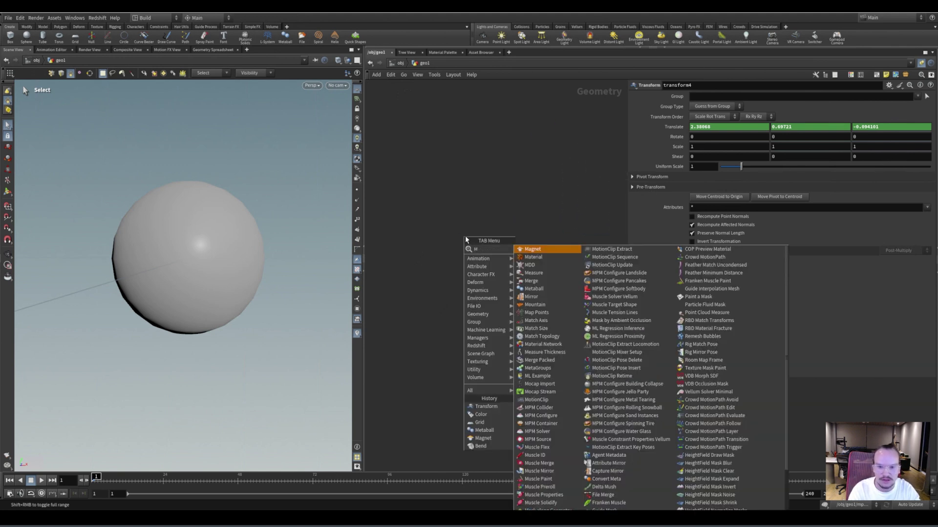
{"action": "type", "text": "PM"}
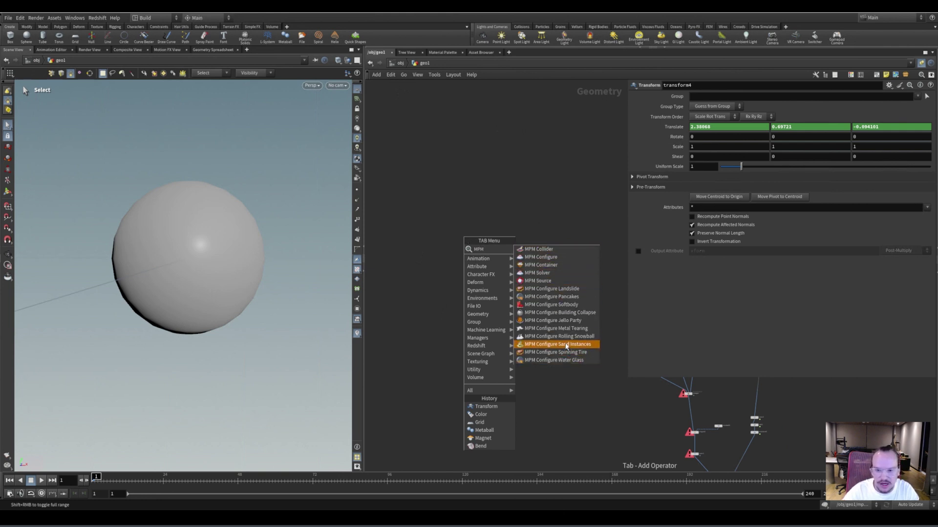
{"action": "left_click", "coordinate": [551, 305]}
{"action": "left_click", "coordinate": [562, 306]}
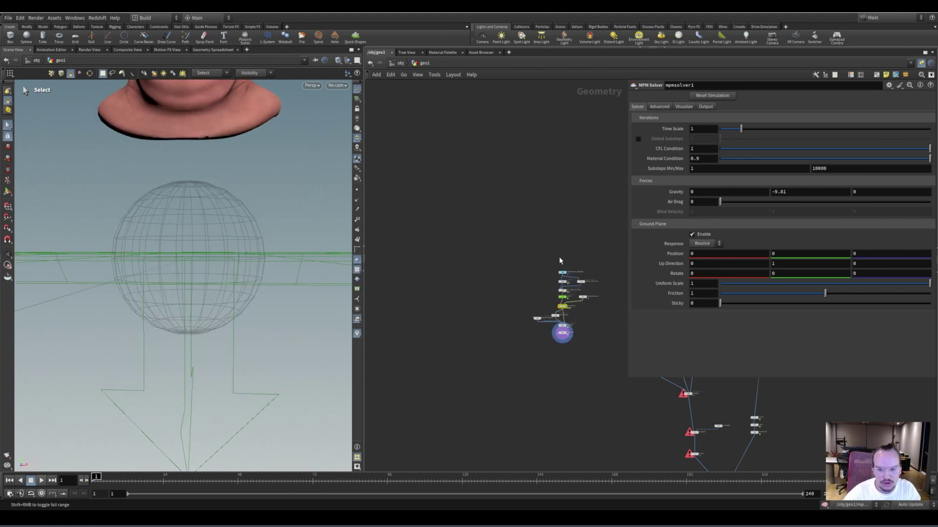
Step: Display testgeometry_pighead1 from the new softbody setup, open its parameters and spread out the nodes below it
{"action": "scroll", "coordinate": [196, 244], "scroll_direction": "down", "scroll_amount": 8, "text": "alt"}
{"action": "mouse_move", "coordinate": [199, 240]}
{"action": "left_mouse_down", "text": "alt"}
{"action": "mouse_move", "coordinate": [189, 258]}
{"action": "mouse_move", "coordinate": [247, 238]}
{"action": "mouse_move", "coordinate": [195, 237]}
{"action": "left_mouse_up", "text": "alt"}
{"action": "scroll", "coordinate": [196, 220], "scroll_direction": "up", "scroll_amount": 5, "text": "alt"}
{"action": "scroll", "coordinate": [196, 228], "scroll_direction": "up", "scroll_amount": 8, "text": "alt"}
{"action": "scroll", "coordinate": [151, 367], "scroll_direction": "down", "scroll_amount": 8, "text": "alt"}
{"action": "scroll", "coordinate": [606, 303], "scroll_direction": "up", "scroll_amount": 5}
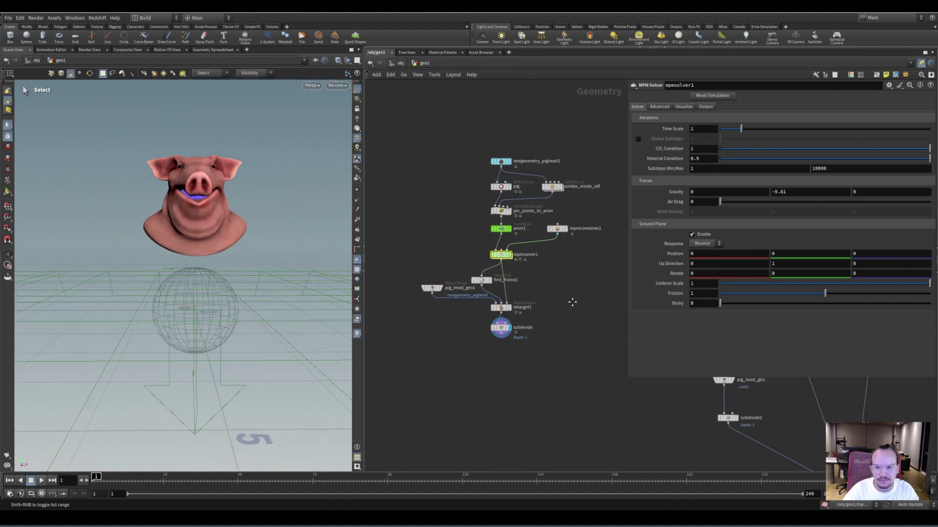
{"action": "middle_click_drag", "start_coordinate": [565, 304], "coordinate": [534, 307]}
{"action": "left_click", "coordinate": [420, 206]}
{"action": "scroll", "coordinate": [423, 158], "scroll_direction": "down", "scroll_amount": 2}
{"action": "middle_click_drag", "start_coordinate": [448, 136], "coordinate": [429, 155]}
{"action": "scroll", "coordinate": [429, 155], "scroll_direction": "up", "scroll_amount": 3}
{"action": "left_click_drag", "start_coordinate": [445, 190], "coordinate": [439, 149]}
{"action": "scroll", "coordinate": [448, 163], "scroll_direction": "up", "scroll_amount": 2}
{"action": "mouse_move", "coordinate": [448, 170]}
{"action": "left_click_drag", "start_coordinate": [445, 246], "coordinate": [414, 221]}
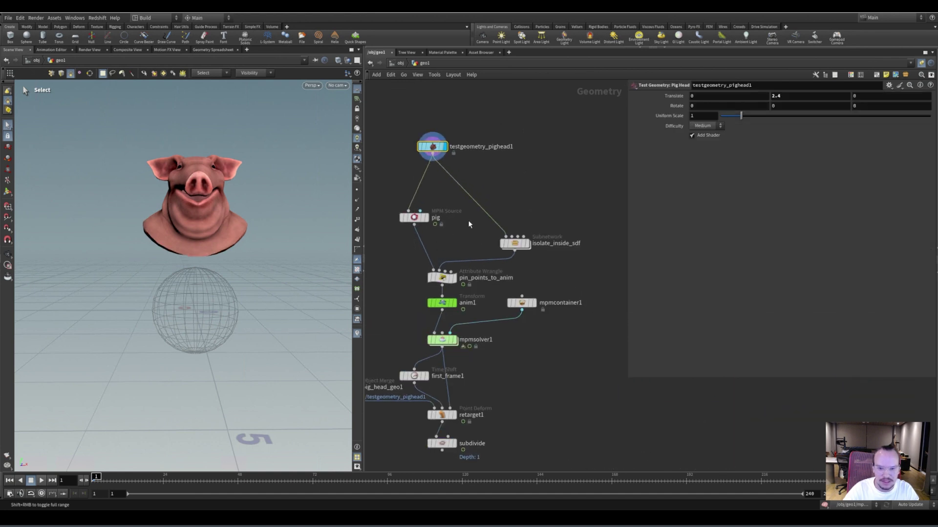
Step: Move the isolate_inside_sdf subnetwork slightly up and display its geometry
{"action": "middle_click_drag", "start_coordinate": [466, 223], "coordinate": [458, 197]}
{"action": "left_click_drag", "start_coordinate": [512, 220], "coordinate": [515, 199]}
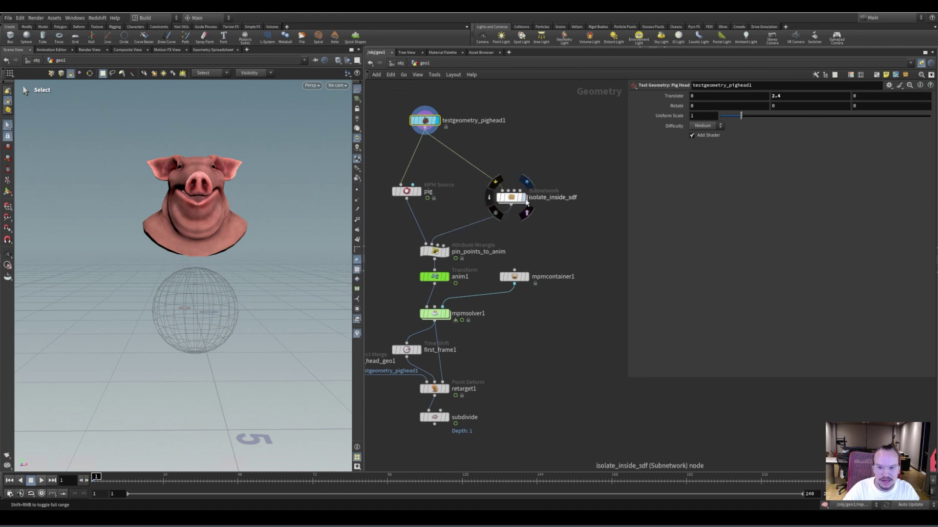
{"action": "left_click", "coordinate": [526, 203]}
{"action": "middle_click_drag", "start_coordinate": [404, 262], "coordinate": [408, 233]}
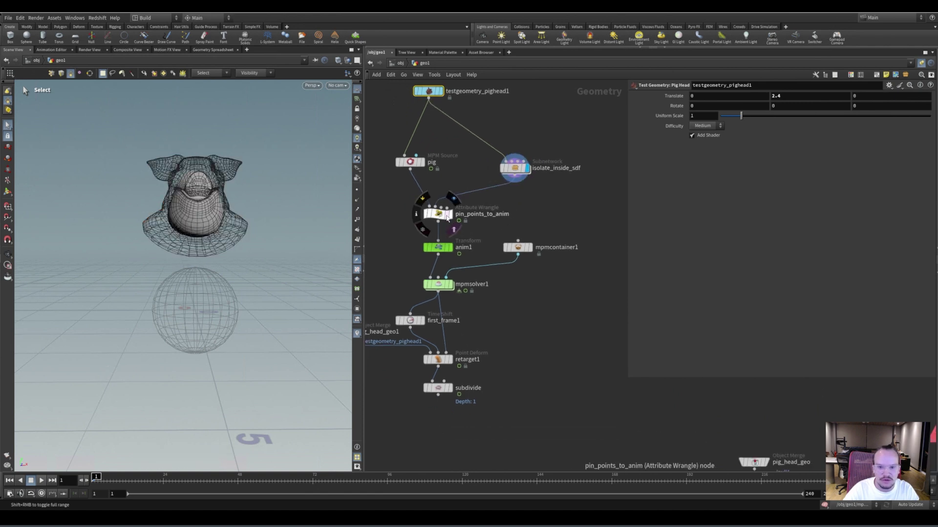
Step: Examine the pin_points_to_anim wrangle code and scrub the timeline to frame 45 to preview the anim1 motion
{"action": "left_click", "coordinate": [449, 217]}
{"action": "left_click", "coordinate": [450, 217]}
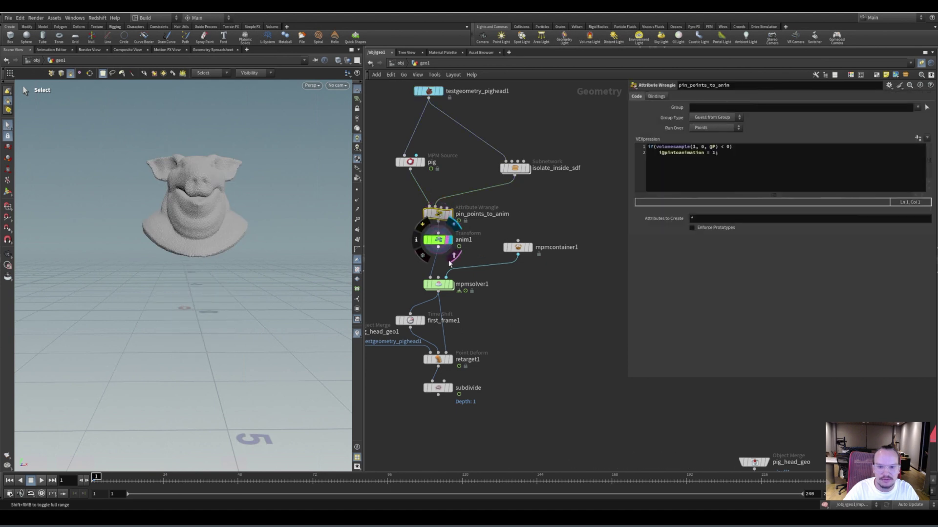
{"action": "left_click_drag", "start_coordinate": [280, 482], "coordinate": [433, 478]}
{"action": "left_click_drag", "start_coordinate": [363, 492], "coordinate": [229, 484]}
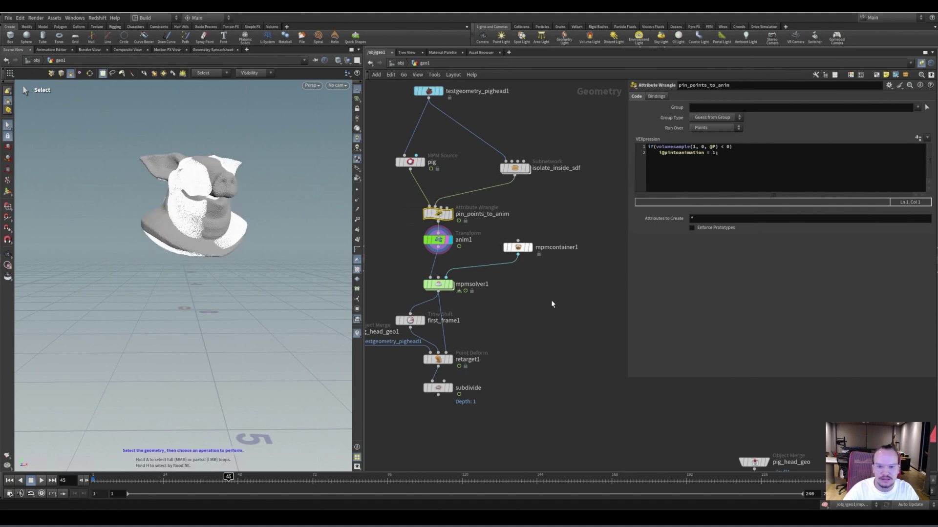
Step: Return to the original modelling chain and display its sphere2 node
{"action": "scroll", "coordinate": [554, 320], "scroll_direction": "down", "scroll_amount": 2}
{"action": "left_click_drag", "start_coordinate": [551, 273], "coordinate": [554, 273]}
{"action": "left_click_drag", "start_coordinate": [522, 233], "coordinate": [519, 213]}
{"action": "middle_click_drag", "start_coordinate": [487, 267], "coordinate": [462, 256]}
{"action": "scroll", "coordinate": [581, 300], "scroll_direction": "down", "scroll_amount": 2}
{"action": "middle_click_drag", "start_coordinate": [581, 300], "coordinate": [508, 279]}
{"action": "middle_click_drag", "start_coordinate": [608, 215], "coordinate": [490, 259]}
{"action": "middle_click_drag", "start_coordinate": [514, 296], "coordinate": [501, 438]}
{"action": "scroll", "coordinate": [526, 264], "scroll_direction": "up", "scroll_amount": 3}
{"action": "left_click", "coordinate": [456, 133]}
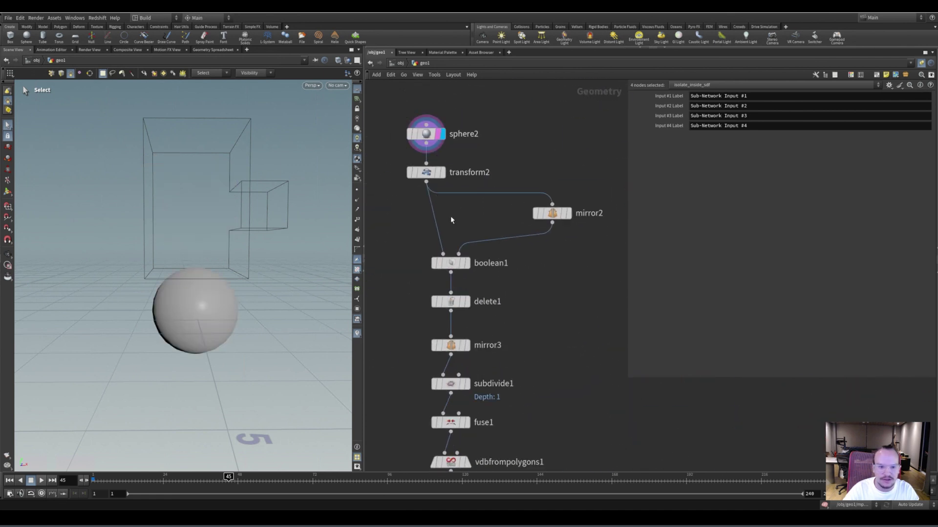
Step: Display the transform2 node and examine its translate parameters and the offset sphere
{"action": "left_click", "coordinate": [442, 172]}
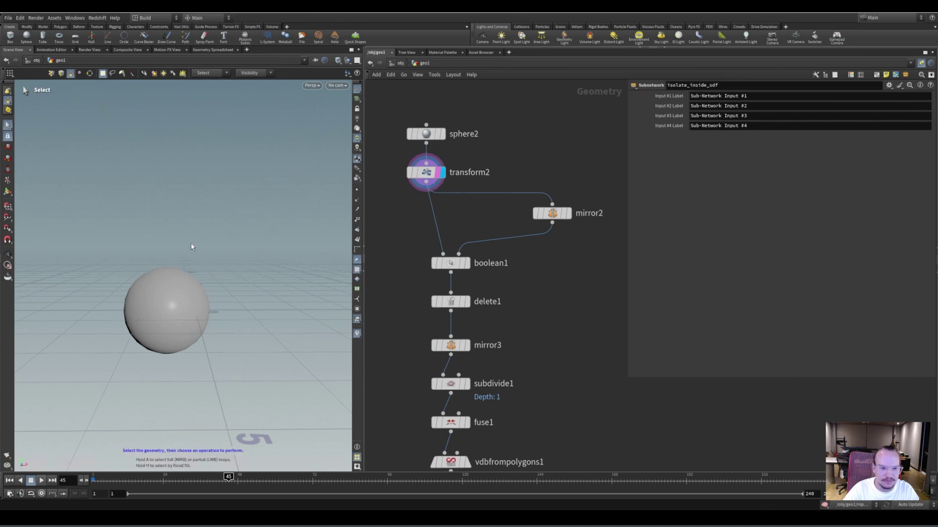
{"action": "key", "text": "Escape"}
{"action": "left_click_drag", "start_coordinate": [188, 273], "coordinate": [196, 312]}
{"action": "key", "text": "s"}
{"action": "left_click", "coordinate": [420, 172]}
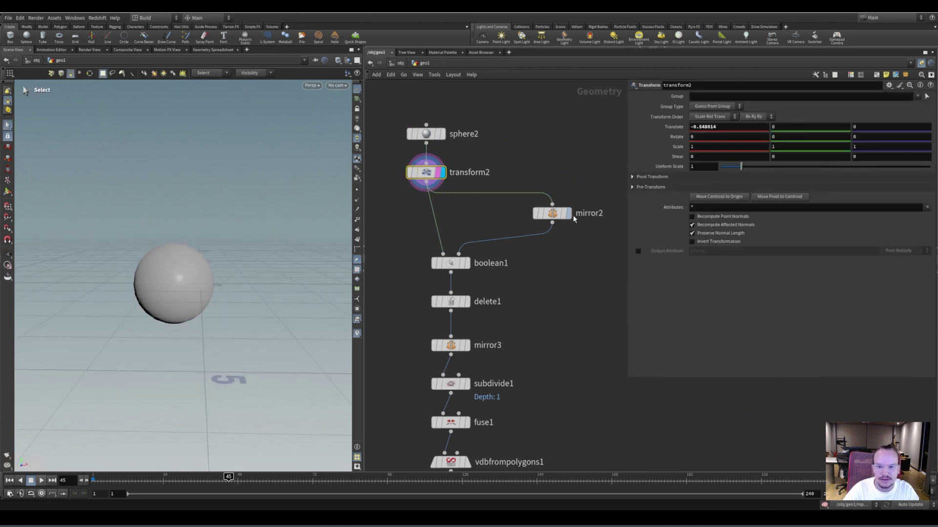
Step: Display mirror2 and then boolean1, and inspect the cut sphere from the side
{"action": "left_click", "coordinate": [568, 214]}
{"action": "middle_click_drag", "start_coordinate": [523, 246], "coordinate": [516, 198]}
{"action": "left_click", "coordinate": [461, 215]}
{"action": "key", "text": "Escape"}
{"action": "left_click_drag", "start_coordinate": [203, 288], "coordinate": [273, 266]}
{"action": "key", "text": "s"}
Step: Display delete1 and examine the output groups of boolean1 and the group settings of delete1
{"action": "left_click", "coordinate": [461, 254]}
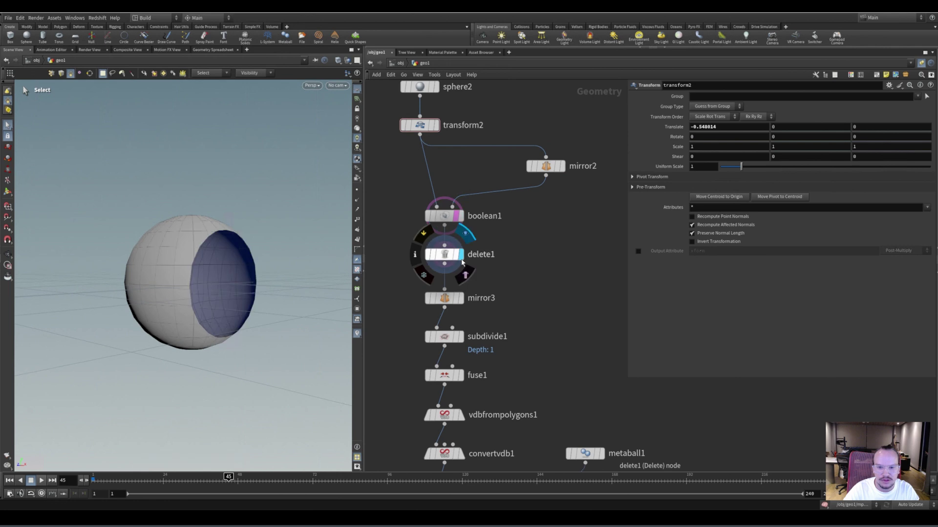
{"action": "left_click", "coordinate": [443, 216]}
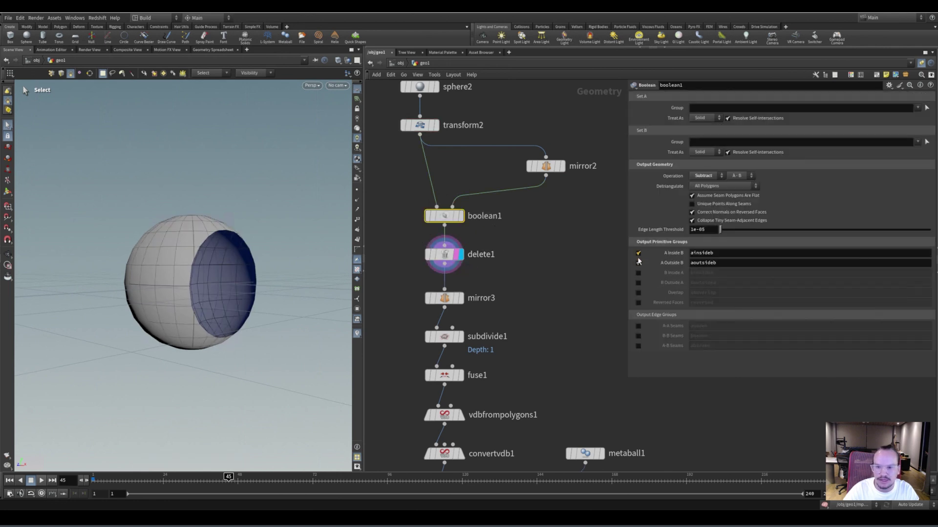
{"action": "left_click", "coordinate": [463, 255]}
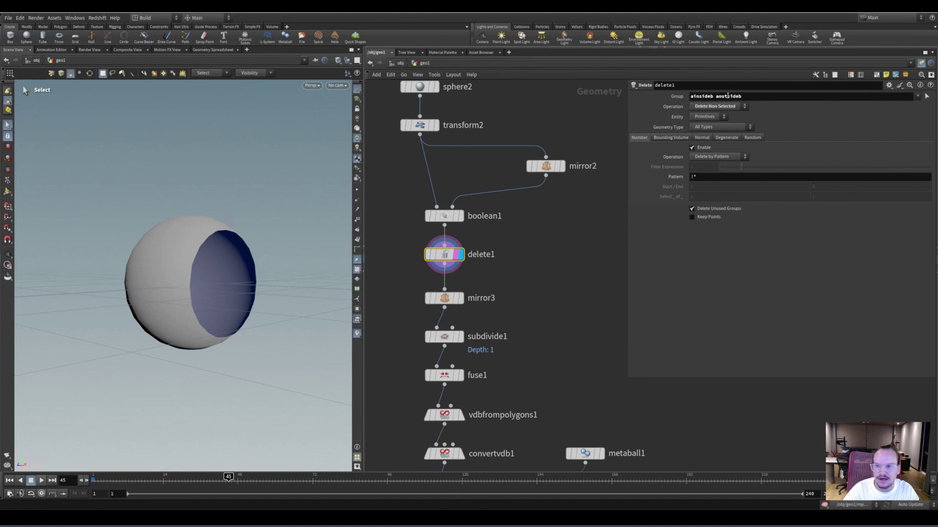
Step: Display mirror3, open its parameters and inspect the two joined spheres from several angles
{"action": "middle_click_drag", "start_coordinate": [530, 274], "coordinate": [544, 225]}
{"action": "left_click", "coordinate": [475, 250]}
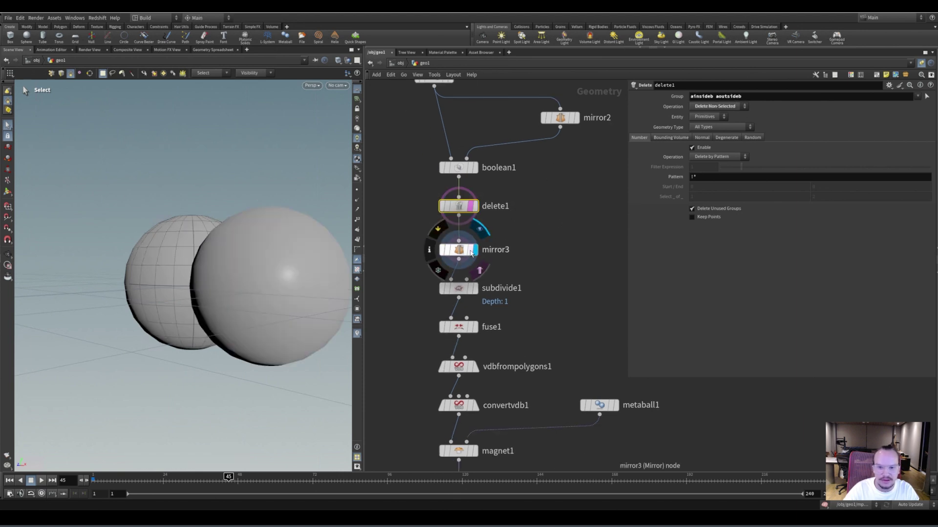
{"action": "left_click", "coordinate": [452, 251]}
{"action": "scroll", "coordinate": [233, 236], "scroll_direction": "down", "scroll_amount": 5}
{"action": "left_click_drag", "start_coordinate": [268, 295], "coordinate": [356, 229], "text": "alt"}
{"action": "scroll", "coordinate": [216, 238], "scroll_direction": "up", "scroll_amount": 8}
{"action": "right_click_drag", "start_coordinate": [349, 229], "coordinate": [227, 265]}
{"action": "left_click_drag", "start_coordinate": [227, 264], "coordinate": [299, 244]}
{"action": "right_click_drag", "start_coordinate": [300, 245], "coordinate": [249, 293]}
{"action": "left_click_drag", "start_coordinate": [249, 293], "coordinate": [200, 270]}
{"action": "right_click_drag", "start_coordinate": [200, 270], "coordinate": [186, 285], "text": "alt"}
{"action": "left_click_drag", "start_coordinate": [186, 285], "coordinate": [211, 258], "text": "alt"}
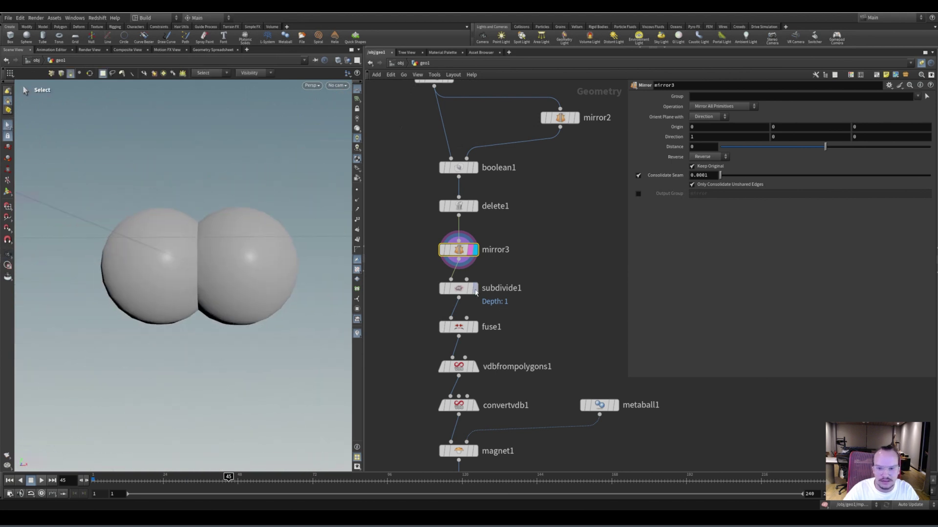
Step: Display subdivide1 and then fuse1, and examine the fuse settings and the smoothed seam
{"action": "left_click", "coordinate": [476, 290]}
{"action": "left_click", "coordinate": [542, 263]}
{"action": "middle_click_drag", "start_coordinate": [542, 263], "coordinate": [542, 218]}
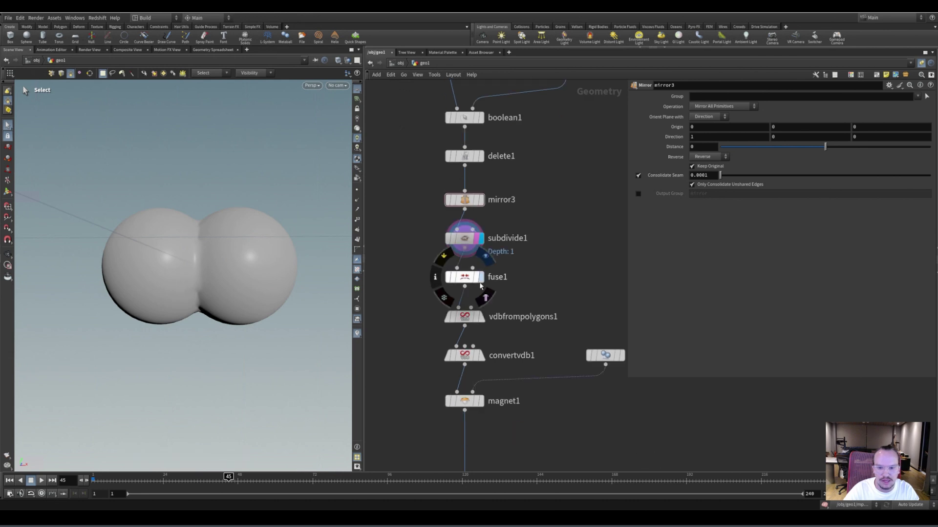
{"action": "left_click", "coordinate": [481, 277]}
{"action": "left_click", "coordinate": [468, 277]}
{"action": "key", "text": "Escape"}
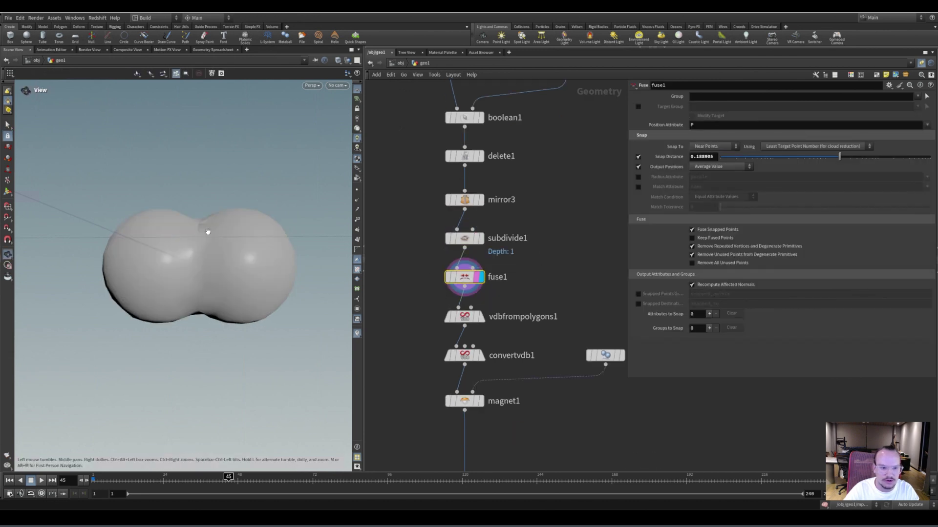
{"action": "key", "text": "s"}
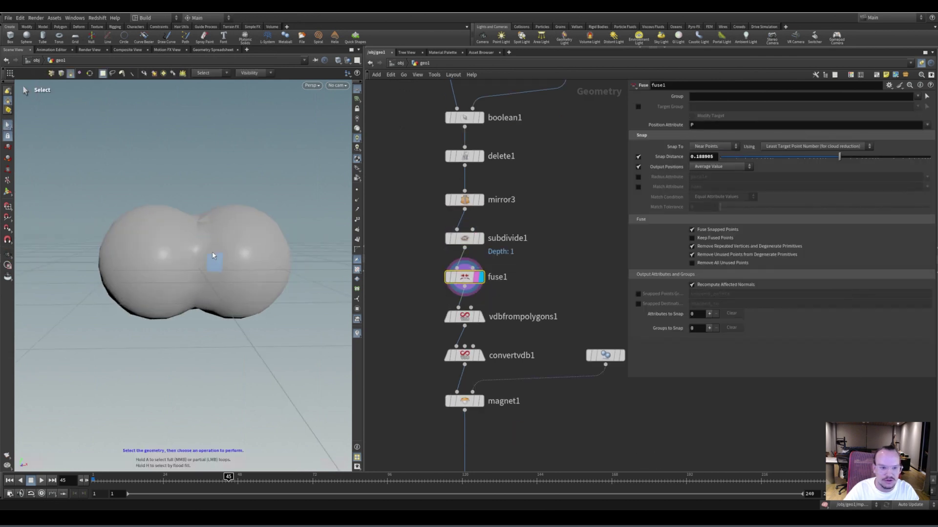
{"action": "left_click_drag", "start_coordinate": [212, 250], "coordinate": [264, 260], "text": "alt"}
Step: Display vdbfrompolygons1 and examine its voxel settings and the resulting volume
{"action": "middle_click_drag", "start_coordinate": [522, 277], "coordinate": [516, 210]}
{"action": "left_click", "coordinate": [476, 252]}
{"action": "left_click", "coordinate": [463, 251]}
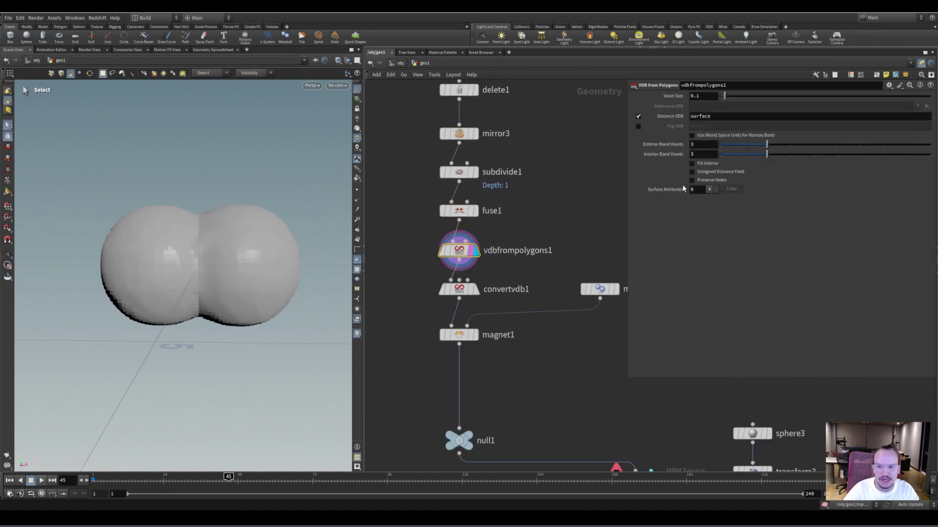
{"action": "scroll", "coordinate": [199, 259], "scroll_direction": "down", "scroll_amount": 3}
{"action": "left_click_drag", "start_coordinate": [199, 260], "coordinate": [225, 265], "text": "alt"}
Step: Display convertvdb1 and examine its polygon conversion parameters
{"action": "middle_click_drag", "start_coordinate": [529, 184], "coordinate": [513, 141]}
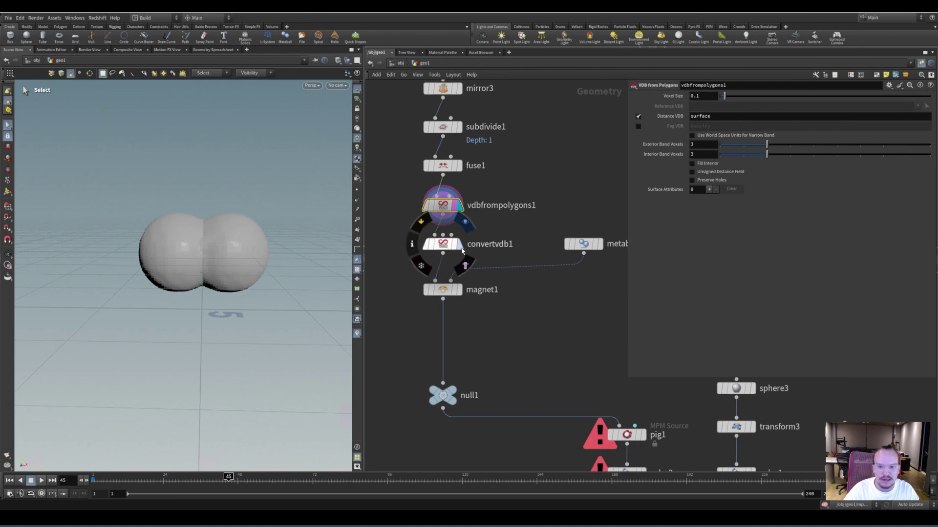
{"action": "left_click", "coordinate": [460, 244]}
{"action": "left_click", "coordinate": [442, 246]}
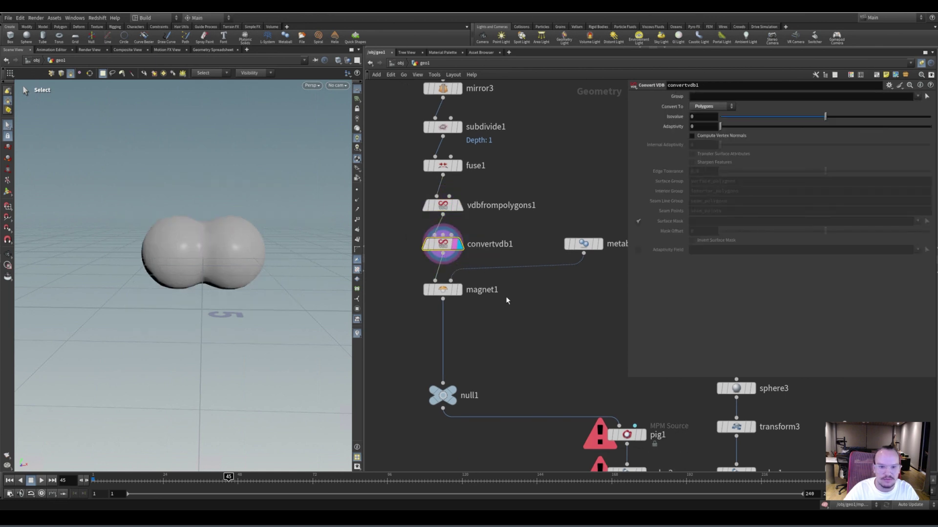
Step: Examine the metaball1 parameters and display the magnet1 node it deforms the body with
{"action": "middle_click_drag", "start_coordinate": [506, 236], "coordinate": [499, 205]}
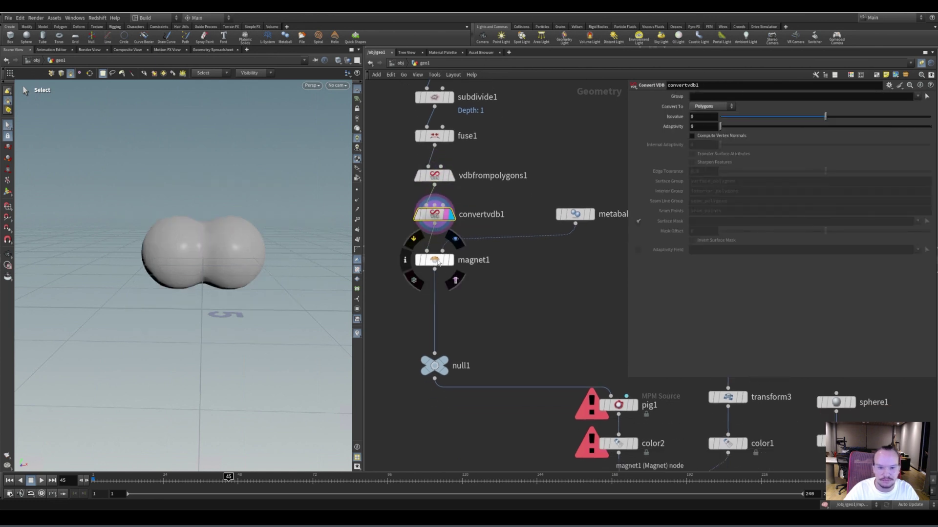
{"action": "left_click_drag", "start_coordinate": [435, 260], "coordinate": [448, 268]}
{"action": "middle_click_drag", "start_coordinate": [565, 214], "coordinate": [527, 196]}
{"action": "left_click_drag", "start_coordinate": [549, 224], "coordinate": [547, 227]}
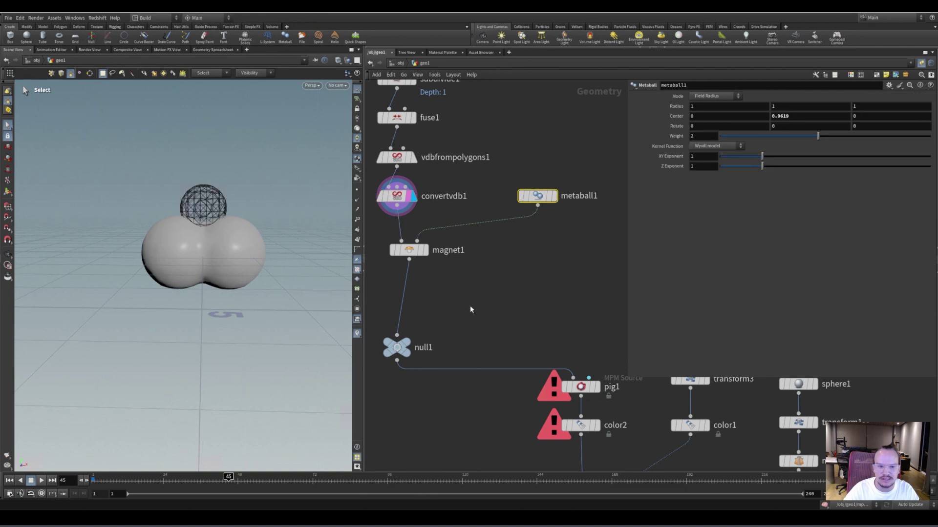
{"action": "middle_click_drag", "start_coordinate": [473, 305], "coordinate": [512, 227]}
{"action": "left_click", "coordinate": [442, 245]}
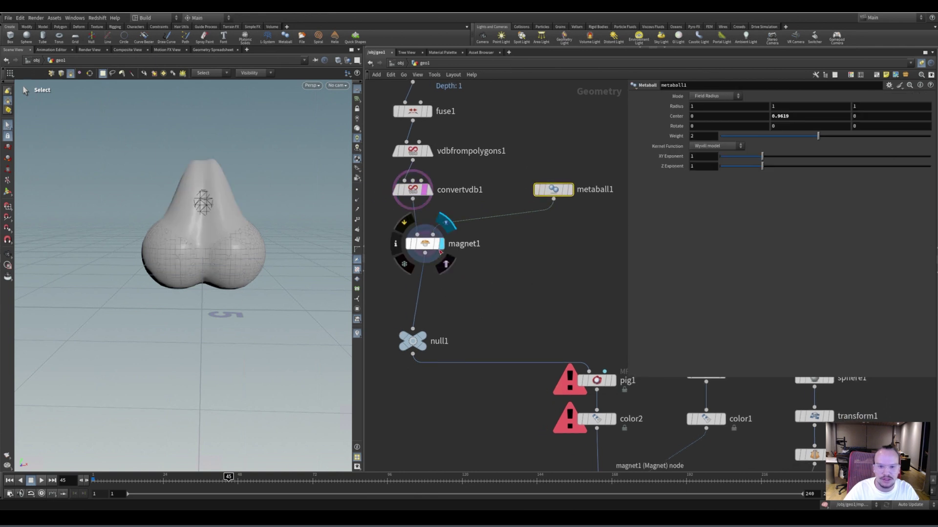
Step: Show magnet1's parameters and return the timeline to frame 1
{"action": "left_click", "coordinate": [422, 248]}
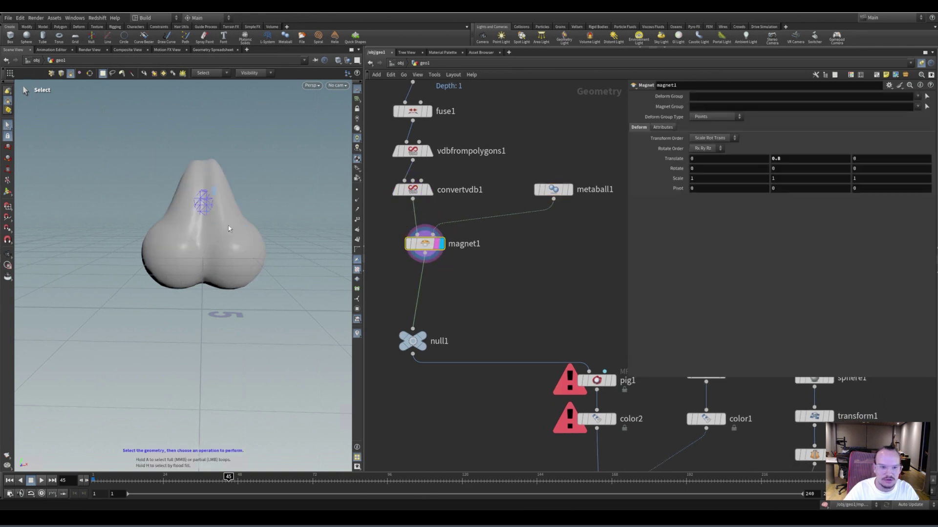
{"action": "left_click_drag", "start_coordinate": [187, 481], "coordinate": [94, 480]}
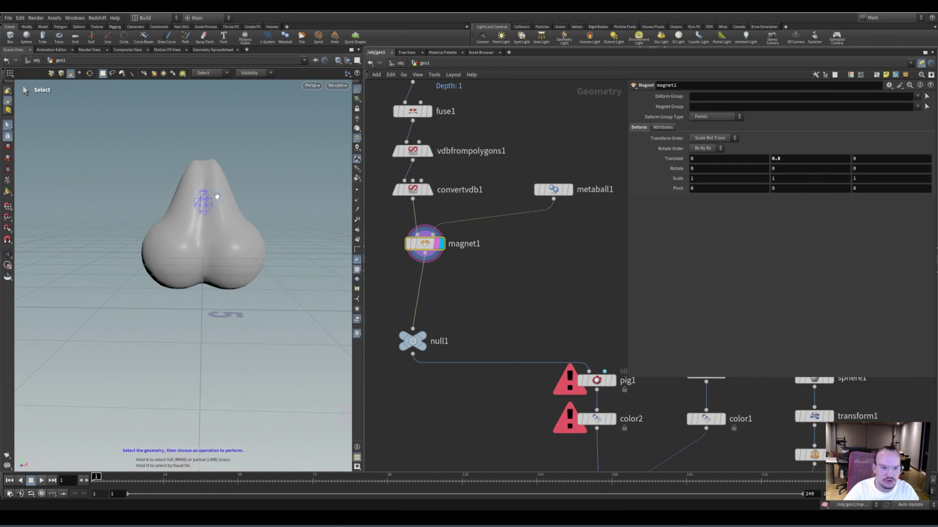
{"action": "scroll", "coordinate": [217, 197], "scroll_direction": "up", "scroll_amount": 3}
{"action": "scroll", "coordinate": [496, 276], "scroll_direction": "down", "scroll_amount": 3}
Step: Move metaball1 upward on the body so its centre is at about 0.013, 1.153, -0.033
{"action": "left_click", "coordinate": [541, 212]}
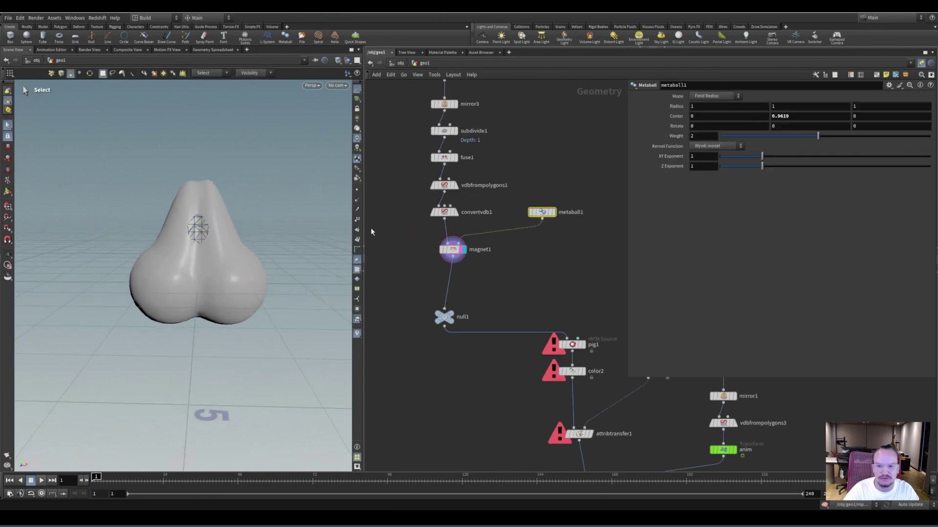
{"action": "key", "text": "Return"}
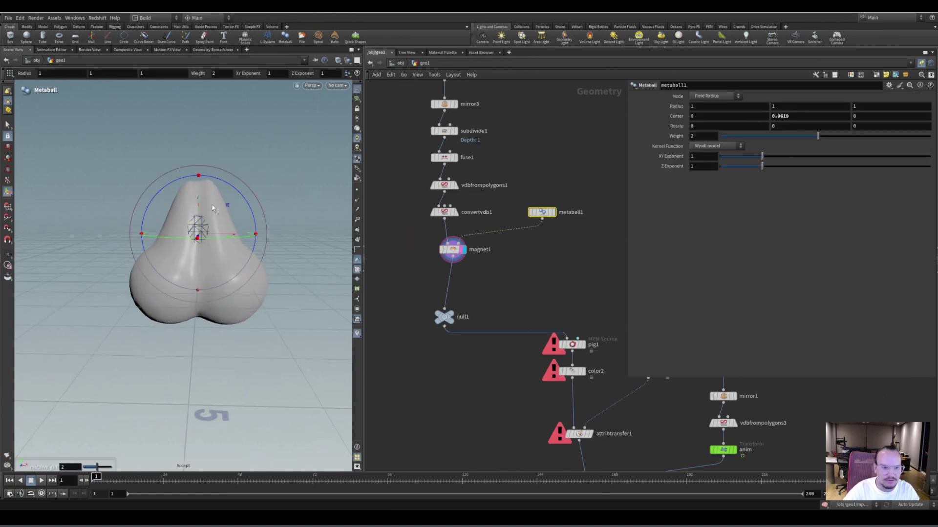
{"action": "mouse_move", "coordinate": [295, 263]}
{"action": "middle_mouse_down"}
{"action": "mouse_move", "coordinate": [295, 198]}
{"action": "mouse_move", "coordinate": [299, 251]}
{"action": "middle_mouse_up"}
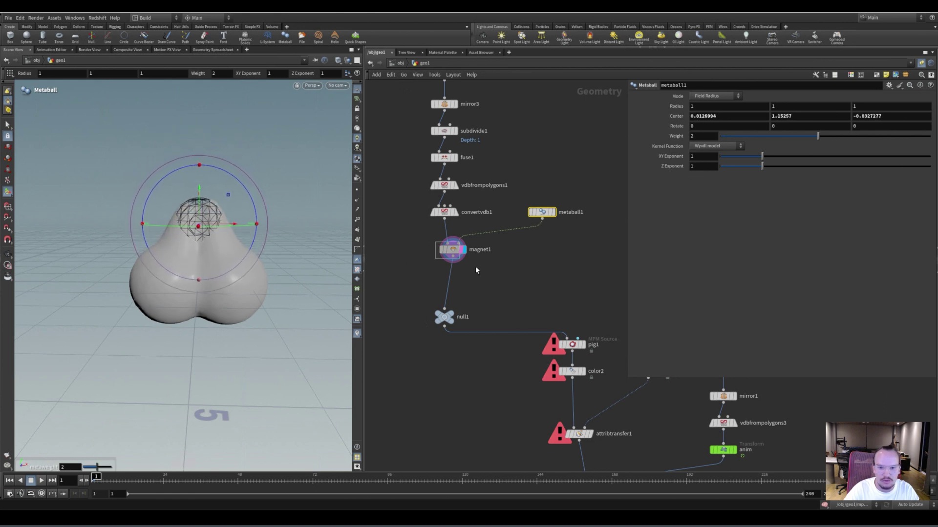
Step: Try magnet1's Y translate at 0 and 0.94, and undo the changes
{"action": "left_click_drag", "start_coordinate": [476, 272], "coordinate": [476, 273]}
{"action": "middle_click_drag", "start_coordinate": [775, 164], "coordinate": [782, 161]}
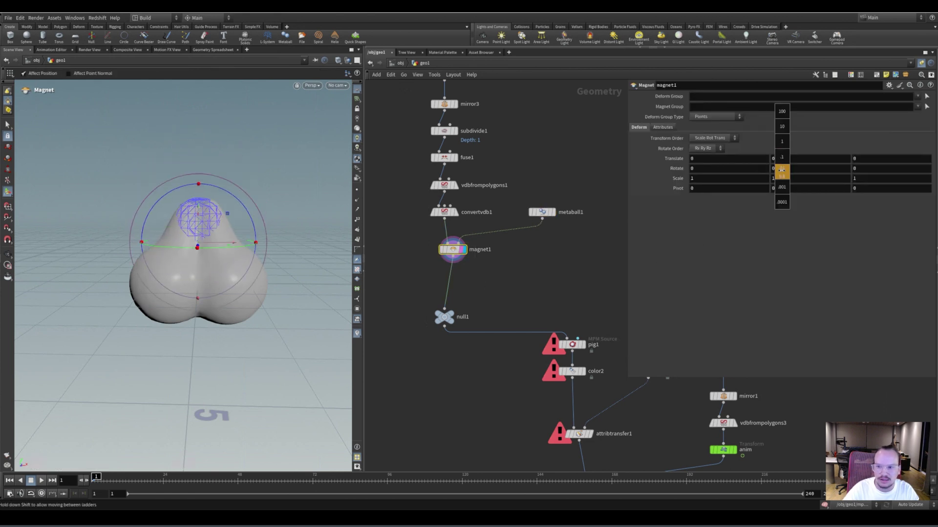
{"action": "middle_click_drag", "start_coordinate": [779, 169], "coordinate": [791, 167]}
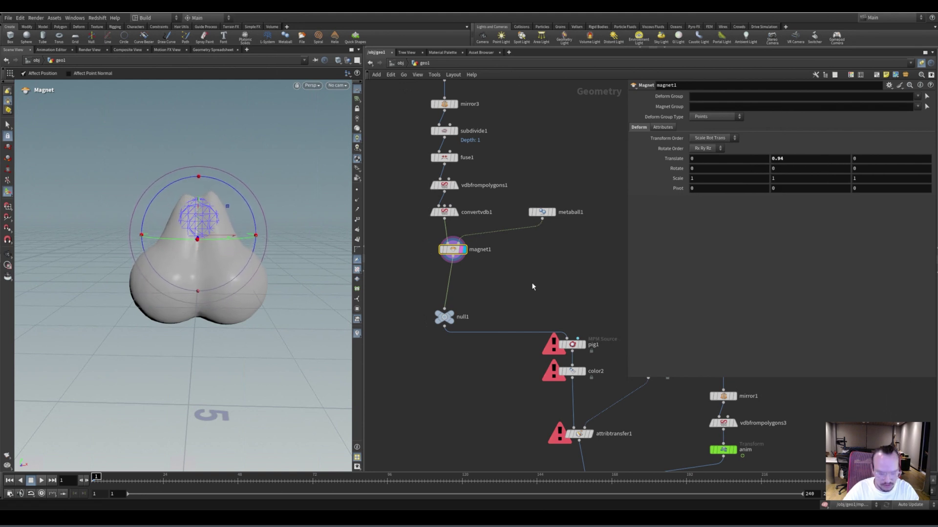
{"action": "key", "text": "ctrl+z"}
{"action": "key", "text": "ctrl+z"}
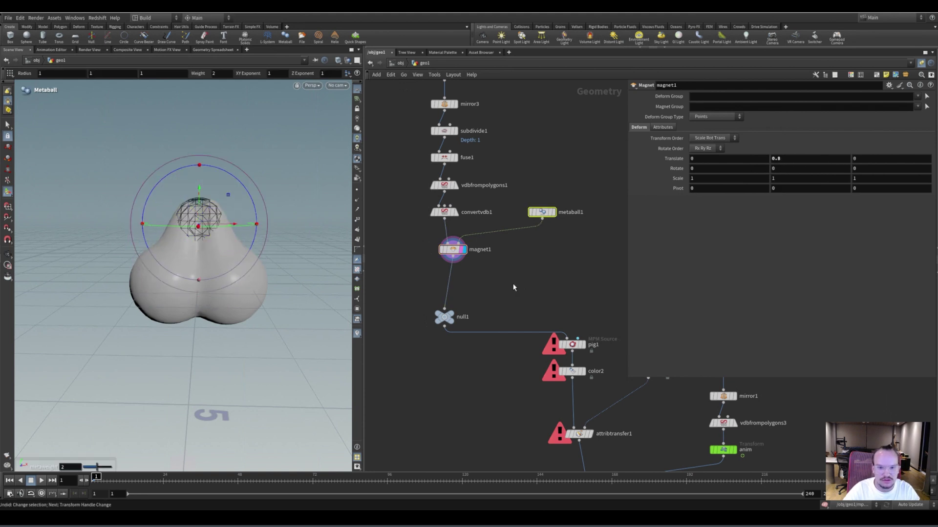
Step: Place null1 directly below magnet1 and display it
{"action": "left_click", "coordinate": [510, 272]}
{"action": "middle_click_drag", "start_coordinate": [506, 256], "coordinate": [513, 225]}
{"action": "scroll", "coordinate": [486, 258], "scroll_direction": "up", "scroll_amount": 1}
{"action": "left_click_drag", "start_coordinate": [442, 293], "coordinate": [453, 269]}
{"action": "scroll", "coordinate": [475, 253], "scroll_direction": "up", "scroll_amount": 2}
{"action": "left_click", "coordinate": [455, 267]}
Step: Rename the null1 node to OUT_basic_shape
{"action": "left_click", "coordinate": [483, 274]}
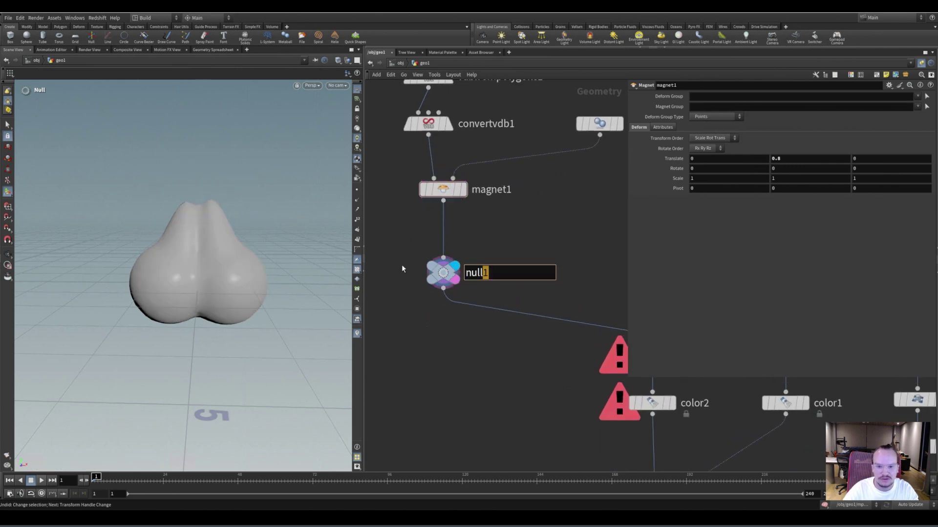
{"action": "key", "text": "Caps_Lock"}
{"action": "type", "text": "out_"}
{"action": "key", "text": "Caps_Lock"}
{"action": "key", "text": "BackSpace"}
{"action": "key", "text": "BackSpace"}
{"action": "key", "text": "BackSpace"}
{"action": "key", "text": "BackSpace"}
{"action": "type", "text": "OUT"}
{"action": "key", "text": "Caps_Lock"}
{"action": "type", "text": "_basic"}
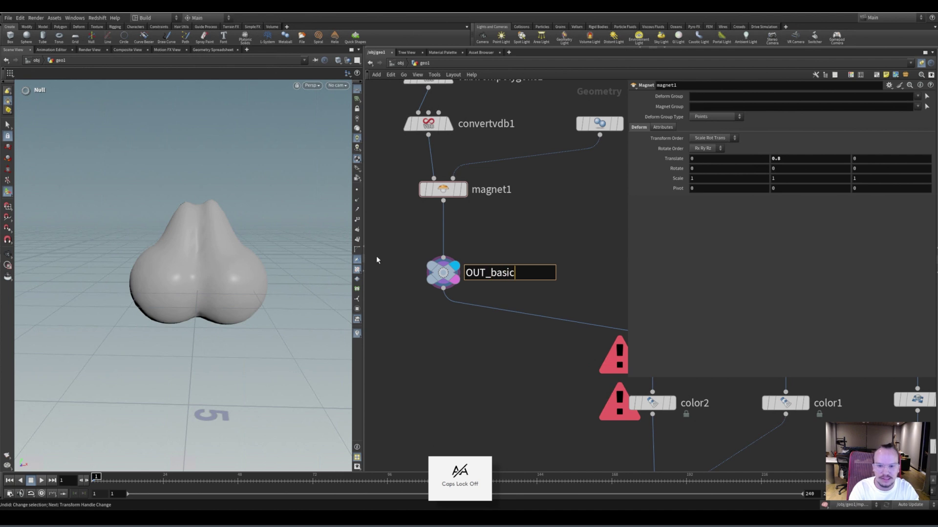
{"action": "type", "text": "_shape"}
{"action": "key", "text": "Return"}
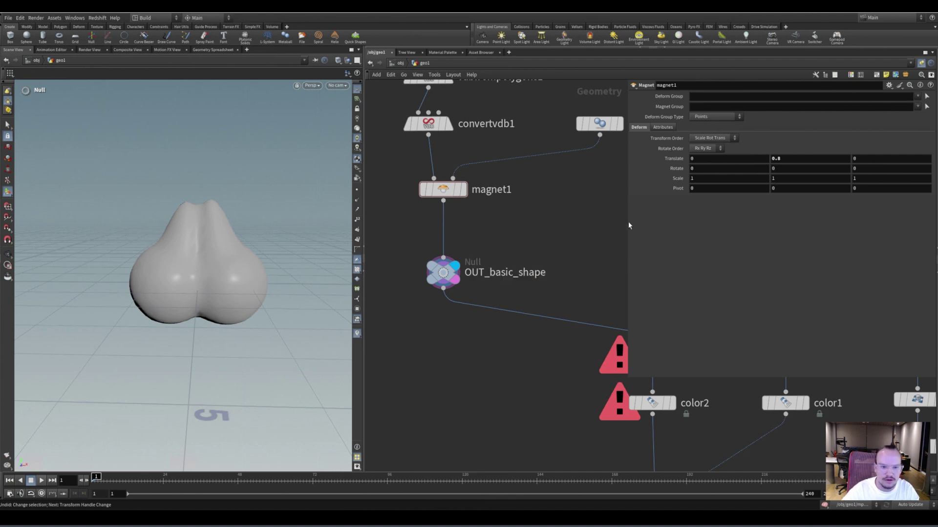
Step: Move the pig1 and color2 nodes directly beneath OUT_basic_shape
{"action": "scroll", "coordinate": [522, 236], "scroll_direction": "down", "scroll_amount": 5}
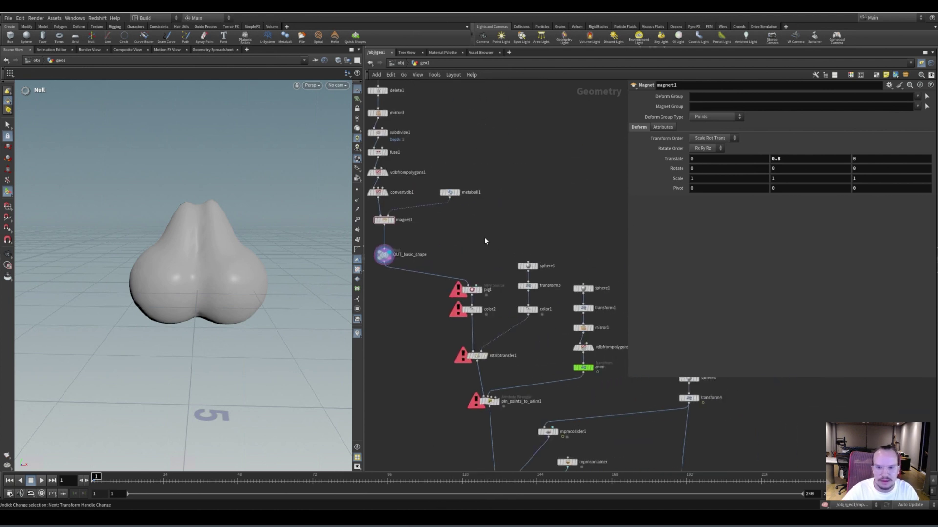
{"action": "middle_click_drag", "start_coordinate": [508, 229], "coordinate": [522, 194]}
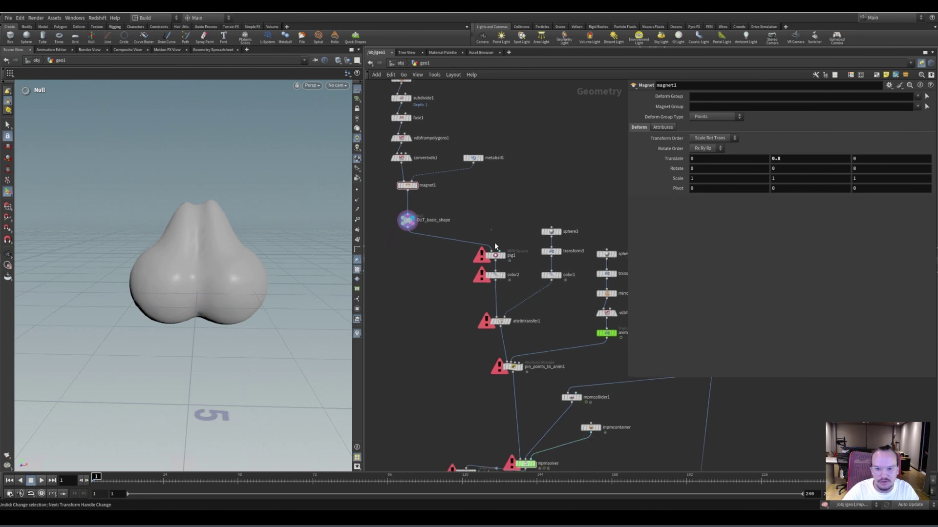
{"action": "left_click_drag", "start_coordinate": [492, 230], "coordinate": [499, 259]}
{"action": "left_click", "coordinate": [502, 274]}
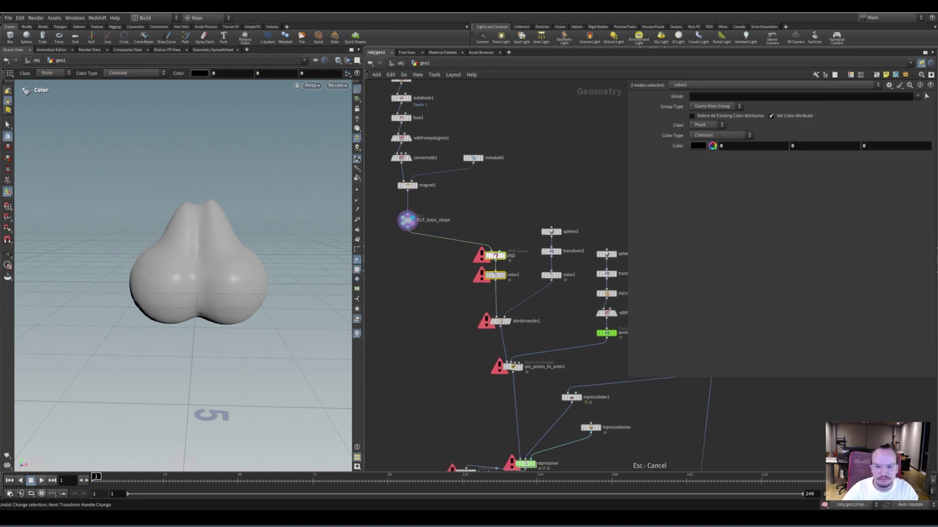
{"action": "double_click", "coordinate": [495, 257]}
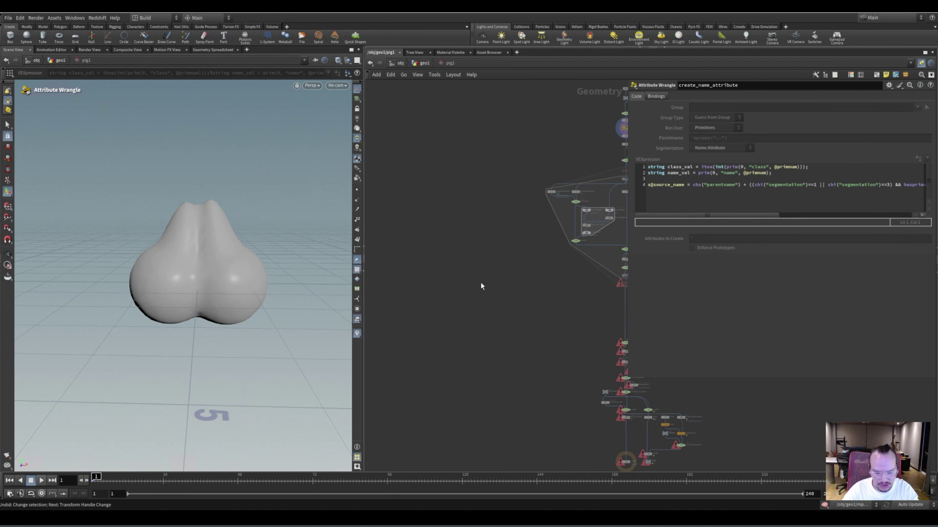
{"action": "key", "text": "u"}
{"action": "left_click_drag", "start_coordinate": [493, 256], "coordinate": [414, 251]}
{"action": "left_click_drag", "start_coordinate": [496, 275], "coordinate": [440, 283]}
{"action": "scroll", "coordinate": [483, 246], "scroll_direction": "down", "scroll_amount": 3}
{"action": "middle_click_drag", "start_coordinate": [529, 268], "coordinate": [481, 278]}
{"action": "scroll", "coordinate": [459, 266], "scroll_direction": "up", "scroll_amount": 3}
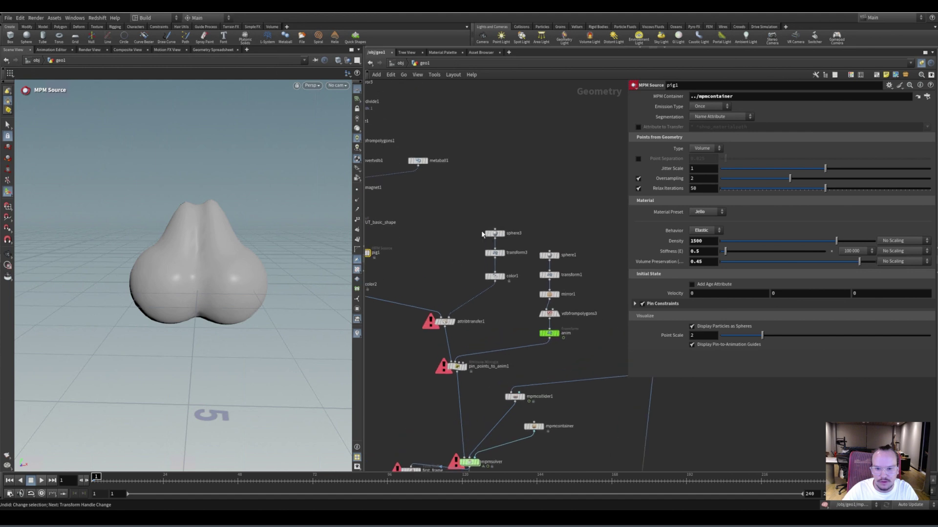
{"action": "middle_click_drag", "start_coordinate": [477, 230], "coordinate": [509, 215]}
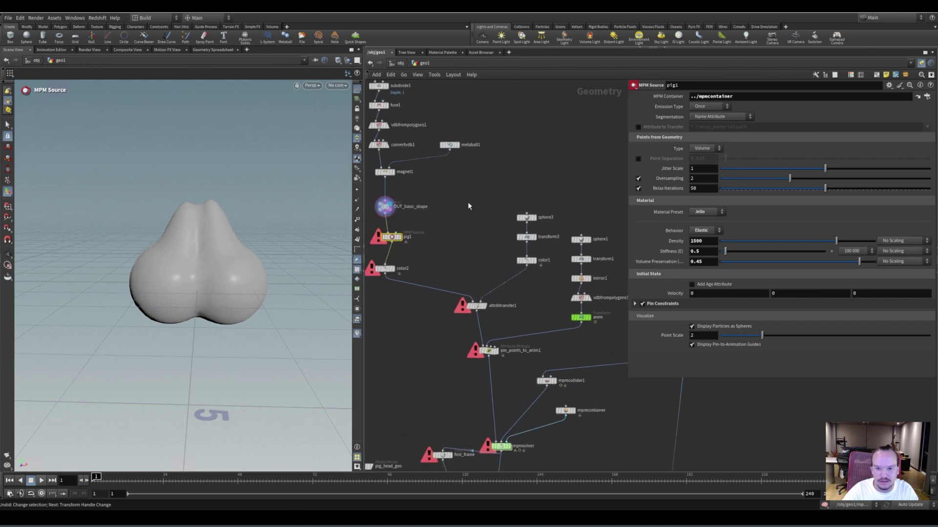
Step: Rearrange the nodes around attribtransfer1 and separate the modelling chain from pig1 with a gap below OUT_basic_shape
{"action": "left_click_drag", "start_coordinate": [532, 270], "coordinate": [531, 310]}
{"action": "key", "text": "l"}
{"action": "middle_click_drag", "start_coordinate": [519, 208], "coordinate": [558, 319]}
{"action": "scroll", "coordinate": [492, 196], "scroll_direction": "down", "scroll_amount": 2}
{"action": "middle_click_drag", "start_coordinate": [493, 195], "coordinate": [497, 233]}
{"action": "left_click_drag", "start_coordinate": [393, 96], "coordinate": [542, 333]}
{"action": "left_click_drag", "start_coordinate": [440, 336], "coordinate": [449, 226]}
{"action": "left_click", "coordinate": [446, 223]}
{"action": "middle_click_drag", "start_coordinate": [510, 253], "coordinate": [451, 173]}
Step: Move the five-node chain from sphere1 to anim up, clear of the sphere3 branch
{"action": "left_click_drag", "start_coordinate": [519, 237], "coordinate": [561, 351]}
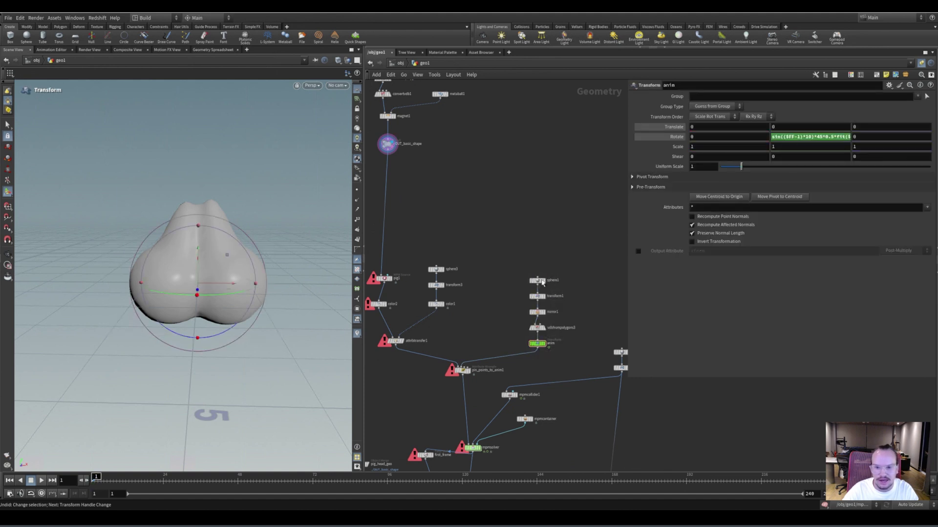
{"action": "mouse_move", "coordinate": [513, 226]}
{"action": "left_mouse_down"}
{"action": "mouse_move", "coordinate": [555, 362]}
{"action": "mouse_move", "coordinate": [541, 213]}
{"action": "left_mouse_up"}
{"action": "middle_click_drag", "start_coordinate": [496, 184], "coordinate": [488, 251]}
{"action": "right_click_drag", "start_coordinate": [554, 195], "coordinate": [560, 189]}
{"action": "scroll", "coordinate": [560, 188], "scroll_direction": "up", "scroll_amount": 3}
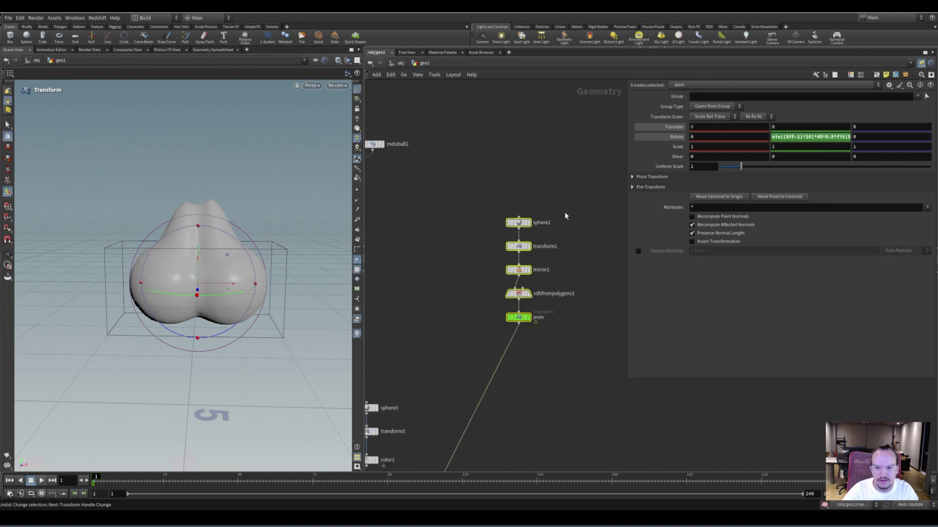
{"action": "left_click", "coordinate": [497, 201]}
Step: Display sphere1 and examine its polygon mesh settings
{"action": "scroll", "coordinate": [559, 252], "scroll_direction": "up", "scroll_amount": 3}
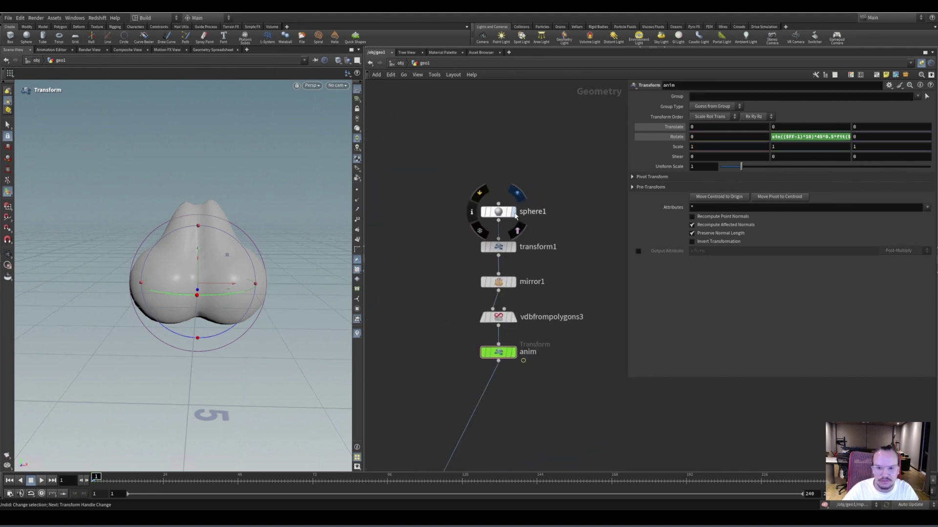
{"action": "left_click", "coordinate": [518, 194]}
{"action": "left_click", "coordinate": [516, 230]}
{"action": "left_click", "coordinate": [494, 222]}
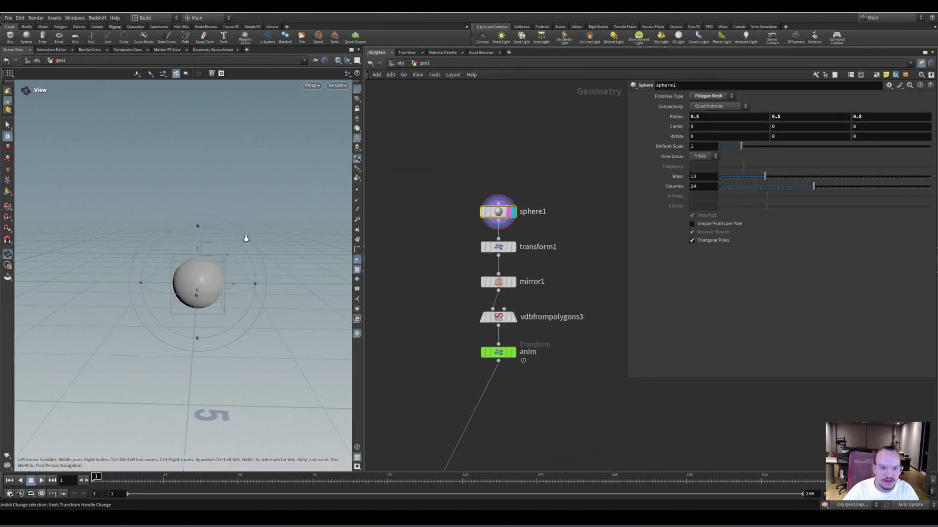
Step: Move the sphere2 node away from the modelling chain and compare its wireframe with the displayed sphere1
{"action": "scroll", "coordinate": [529, 178], "scroll_direction": "down", "scroll_amount": 4}
{"action": "middle_click_drag", "start_coordinate": [487, 154], "coordinate": [553, 270]}
{"action": "middle_click_drag", "start_coordinate": [529, 174], "coordinate": [520, 198]}
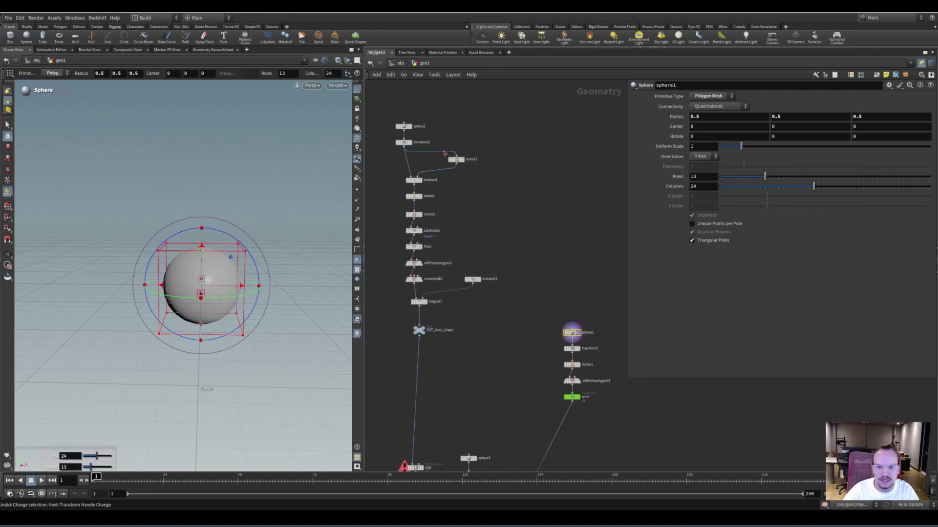
{"action": "left_click_drag", "start_coordinate": [424, 125], "coordinate": [555, 172]}
{"action": "middle_click_drag", "start_coordinate": [528, 168], "coordinate": [513, 163]}
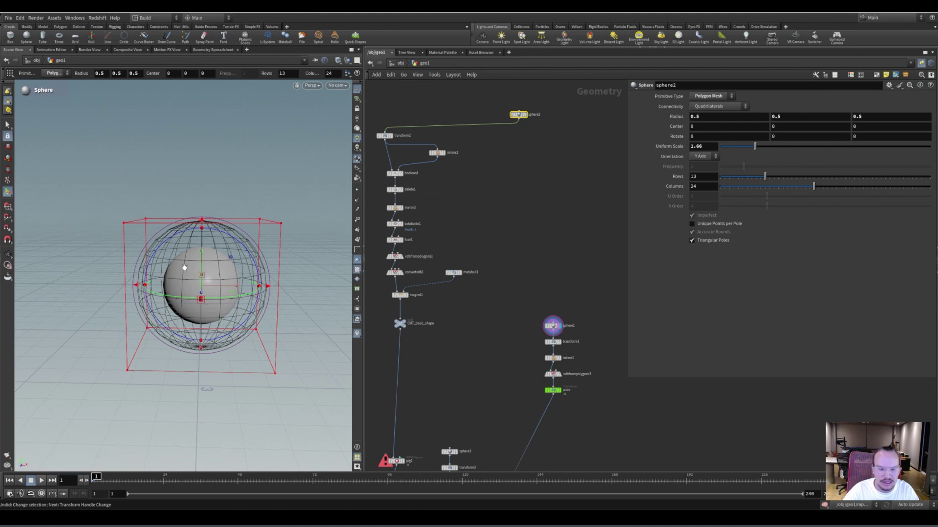
{"action": "right_click_drag", "start_coordinate": [180, 268], "coordinate": [210, 276], "text": "alt"}
{"action": "left_click_drag", "start_coordinate": [209, 276], "coordinate": [259, 297], "text": "alt"}
{"action": "middle_click_drag", "start_coordinate": [277, 280], "coordinate": [239, 272], "text": "alt"}
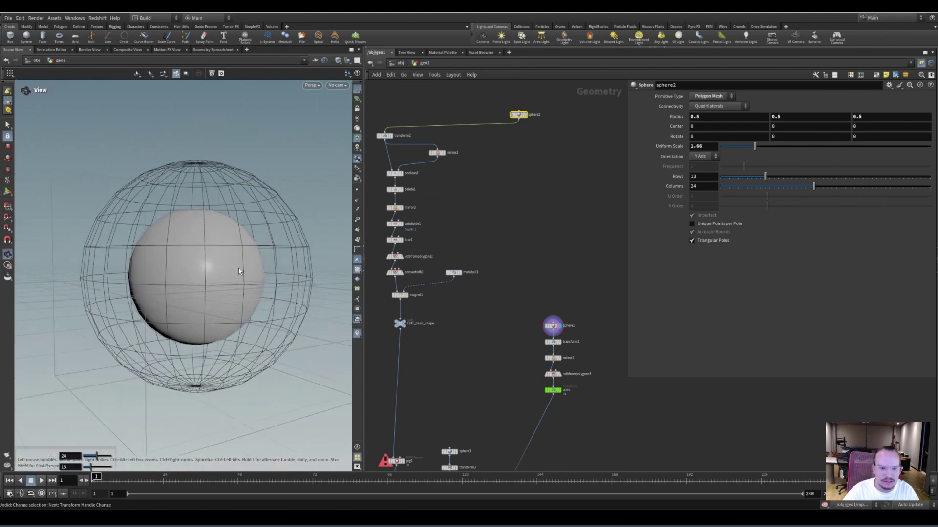
{"action": "scroll", "coordinate": [533, 263], "scroll_direction": "up", "scroll_amount": 6}
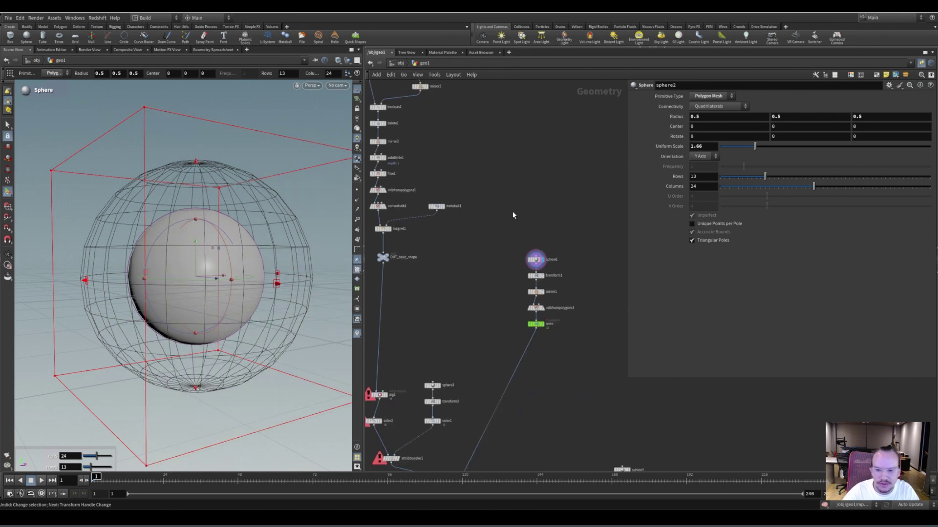
Step: Display transform1 and examine the sphere's sideways offset against the sphere2 wireframe
{"action": "left_click", "coordinate": [533, 261]}
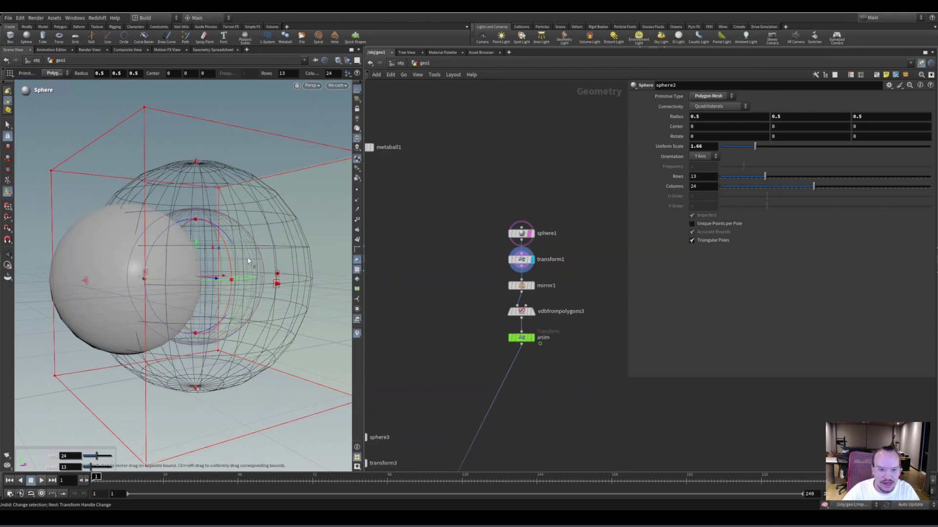
{"action": "right_click_drag", "start_coordinate": [259, 240], "coordinate": [205, 308], "text": "alt"}
{"action": "left_click_drag", "start_coordinate": [188, 267], "coordinate": [214, 258], "text": "alt"}
{"action": "key", "text": "Return"}
{"action": "scroll", "coordinate": [514, 203], "scroll_direction": "down", "scroll_amount": 8}
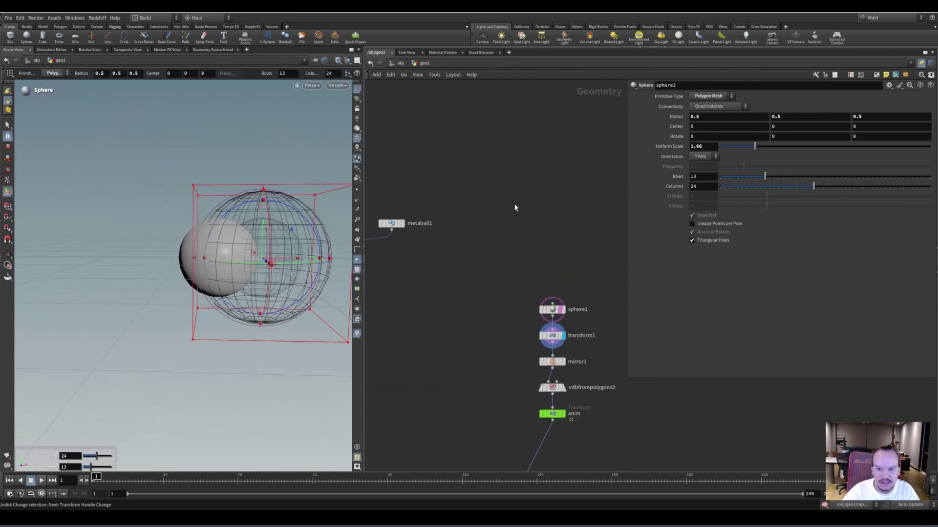
Step: Set both the display and render flags on mirror1 and examine the pair of mirrored spheres
{"action": "right_click_drag", "start_coordinate": [401, 102], "coordinate": [399, 128]}
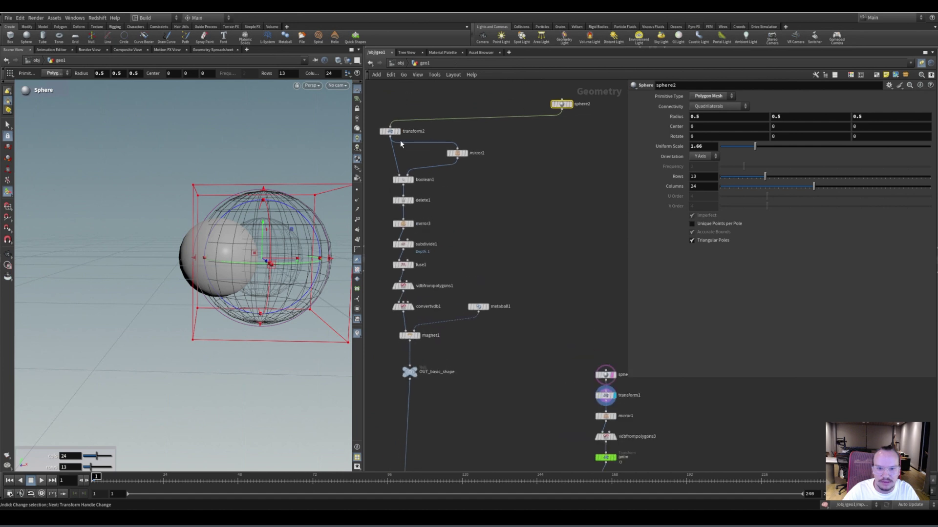
{"action": "left_click", "coordinate": [400, 133]}
{"action": "middle_click_drag", "start_coordinate": [554, 271], "coordinate": [478, 67]}
{"action": "scroll", "coordinate": [564, 221], "scroll_direction": "up", "scroll_amount": 3}
{"action": "left_click", "coordinate": [532, 216]}
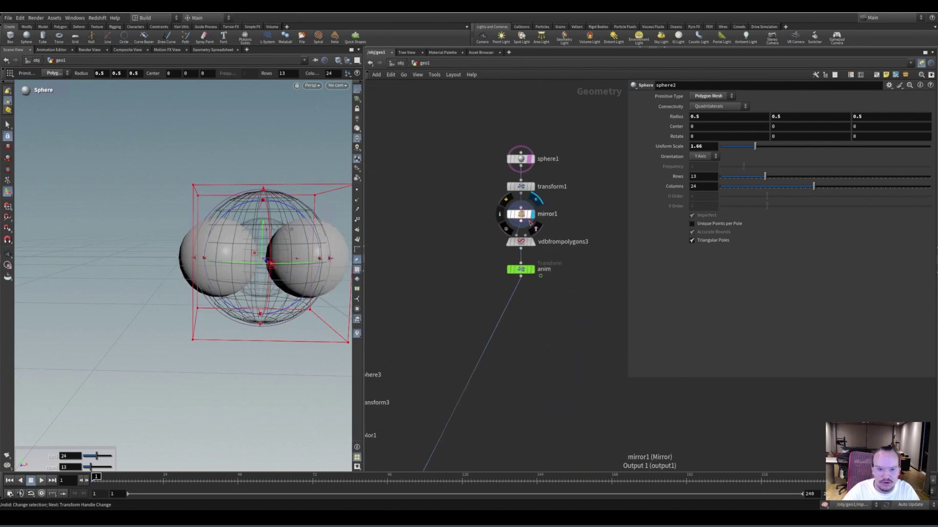
{"action": "left_click", "coordinate": [530, 215]}
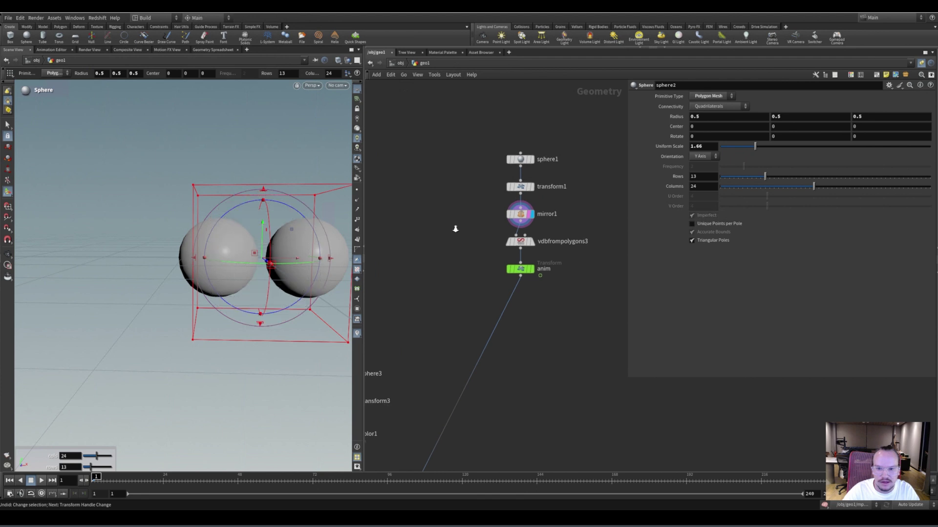
Step: Set the render flag on delete1 and compare its half sphere with the mirrored spheres
{"action": "scroll", "coordinate": [455, 226], "scroll_direction": "down", "scroll_amount": 4}
{"action": "scroll", "coordinate": [491, 214], "scroll_direction": "up", "scroll_amount": 4}
{"action": "middle_click_drag", "start_coordinate": [415, 190], "coordinate": [430, 230]}
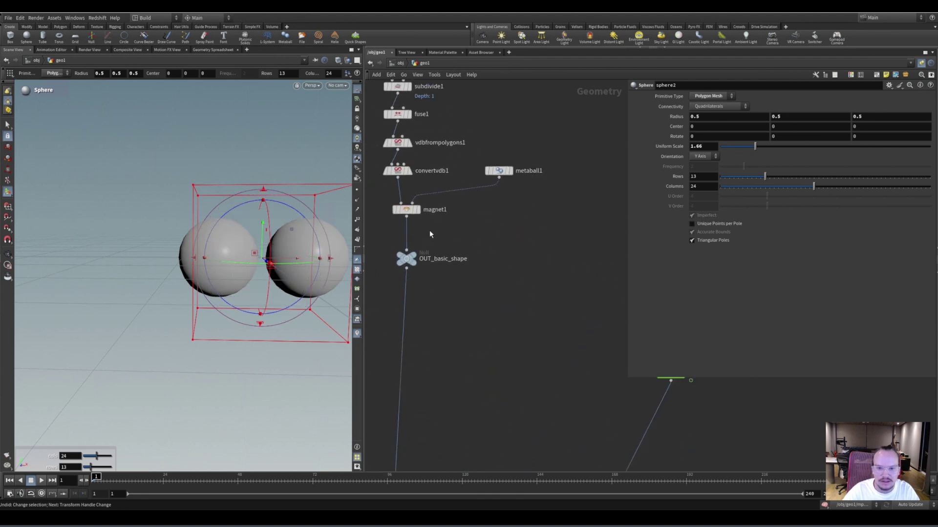
{"action": "middle_click_drag", "start_coordinate": [470, 109], "coordinate": [477, 241]}
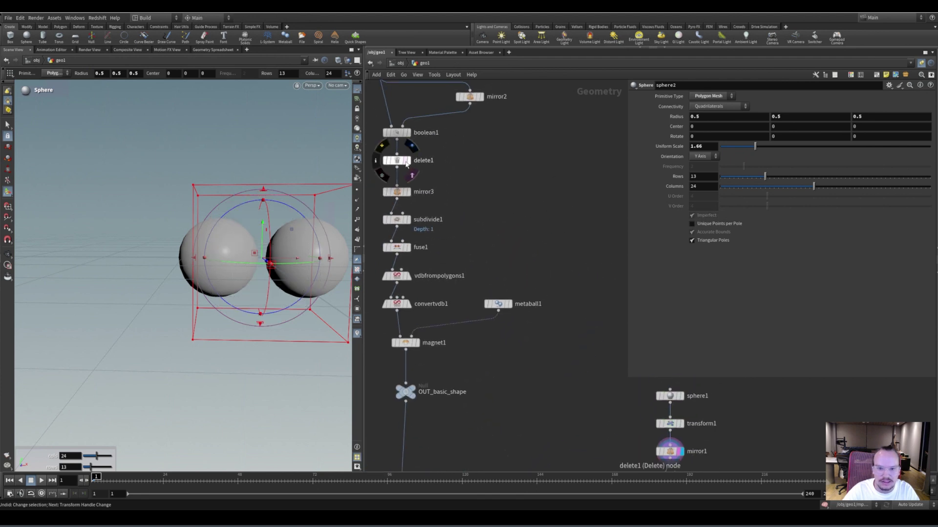
{"action": "scroll", "coordinate": [211, 246], "scroll_direction": "down", "scroll_amount": 3}
{"action": "middle_click_drag", "start_coordinate": [278, 234], "coordinate": [226, 215], "text": "alt"}
{"action": "left_click_drag", "start_coordinate": [226, 216], "coordinate": [237, 229], "text": "alt"}
{"action": "key", "text": "Return"}
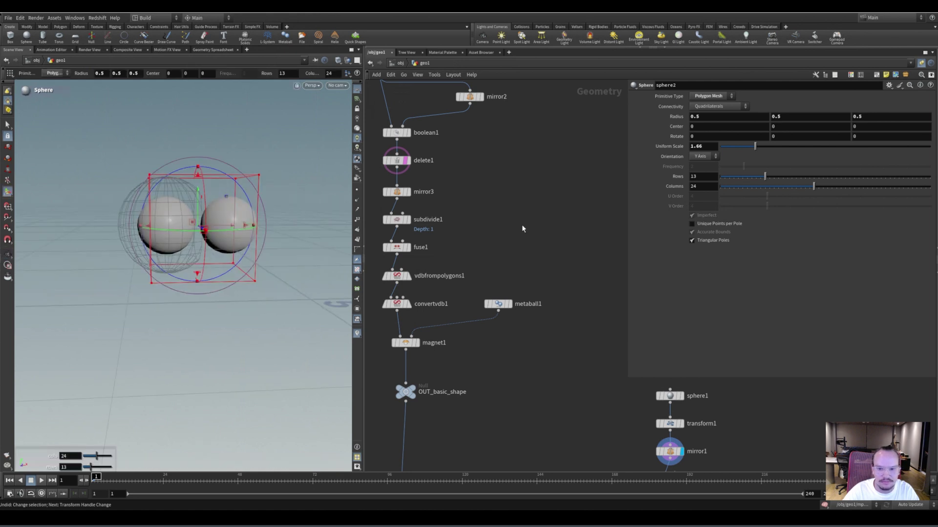
Step: Set the display and render flags on vdbfrompolygons3 and examine the paired spheres from several angles
{"action": "scroll", "coordinate": [521, 224], "scroll_direction": "down", "scroll_amount": 3}
{"action": "middle_click_drag", "start_coordinate": [601, 309], "coordinate": [500, 218]}
{"action": "scroll", "coordinate": [570, 341], "scroll_direction": "up", "scroll_amount": 2}
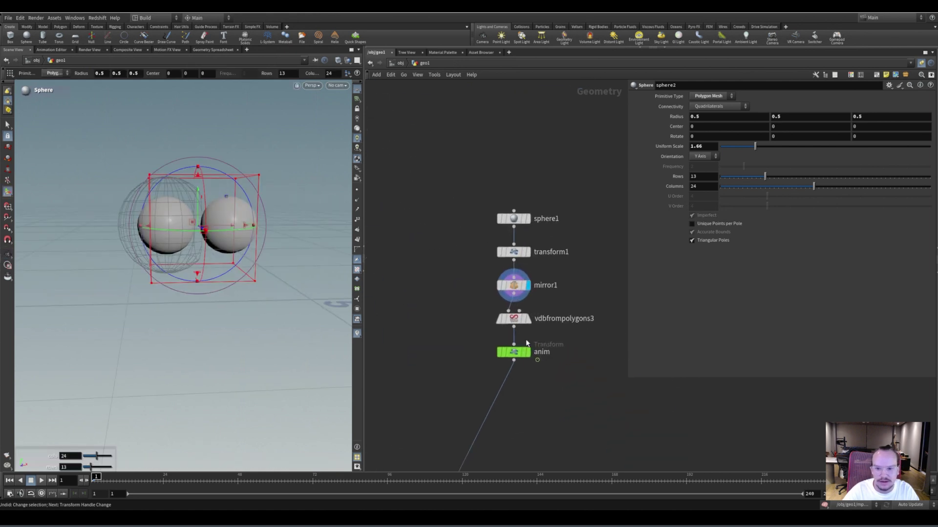
{"action": "left_click", "coordinate": [534, 330]}
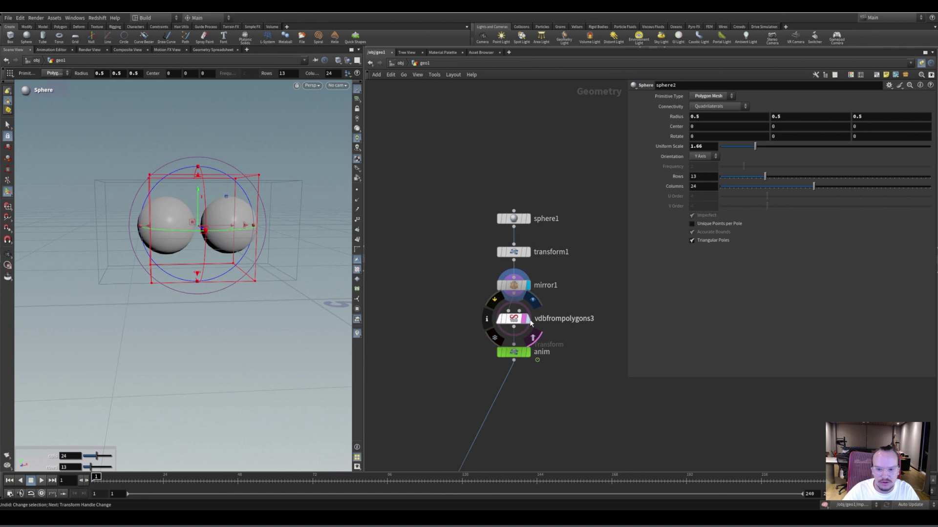
{"action": "left_click", "coordinate": [530, 322]}
{"action": "middle_click_drag", "start_coordinate": [579, 280], "coordinate": [583, 265]}
{"action": "left_click_drag", "start_coordinate": [255, 217], "coordinate": [215, 219], "text": "alt"}
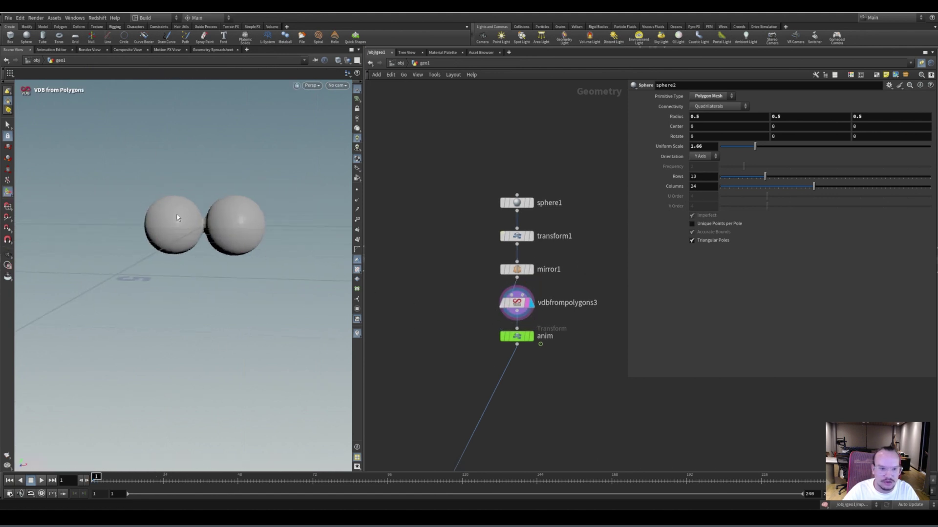
{"action": "left_click_drag", "start_coordinate": [229, 250], "coordinate": [207, 255], "text": "alt"}
{"action": "right_click_drag", "start_coordinate": [207, 255], "coordinate": [239, 261], "text": "alt"}
{"action": "mouse_move", "coordinate": [238, 262]}
{"action": "left_mouse_down", "text": "alt"}
{"action": "mouse_move", "coordinate": [247, 258]}
{"action": "mouse_move", "coordinate": [239, 253]}
{"action": "left_mouse_up", "text": "alt"}
{"action": "right_click_drag", "start_coordinate": [239, 254], "coordinate": [220, 252], "text": "alt"}
{"action": "left_click_drag", "start_coordinate": [219, 251], "coordinate": [202, 253], "text": "alt"}
Step: Detach the anim transform from the sphere chain and feed it from the output of pin_points_to_anim1
{"action": "middle_click_drag", "start_coordinate": [466, 286], "coordinate": [471, 258]}
{"action": "scroll", "coordinate": [472, 251], "scroll_direction": "down", "scroll_amount": 5}
{"action": "mouse_move", "coordinate": [433, 374]}
{"action": "middle_mouse_down"}
{"action": "mouse_move", "coordinate": [466, 286]}
{"action": "mouse_move", "coordinate": [471, 320]}
{"action": "middle_mouse_up"}
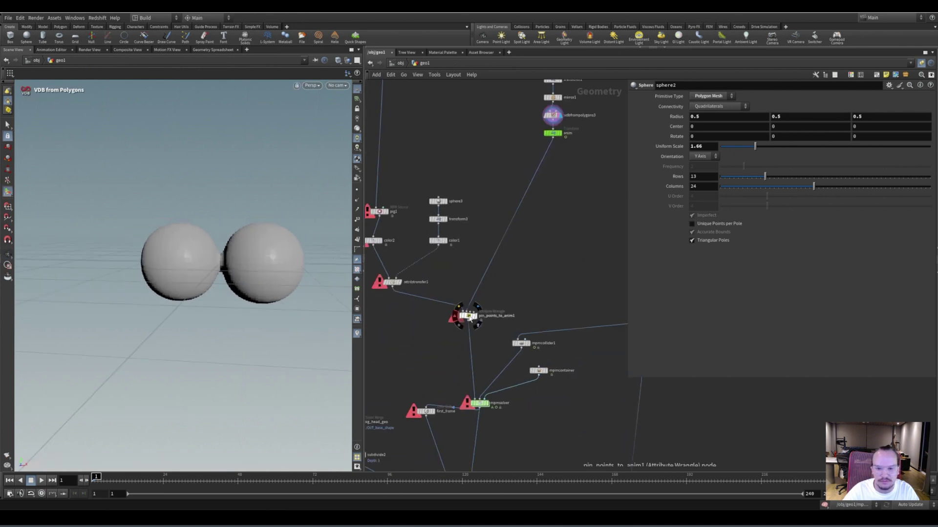
{"action": "scroll", "coordinate": [570, 171], "scroll_direction": "up", "scroll_amount": 2}
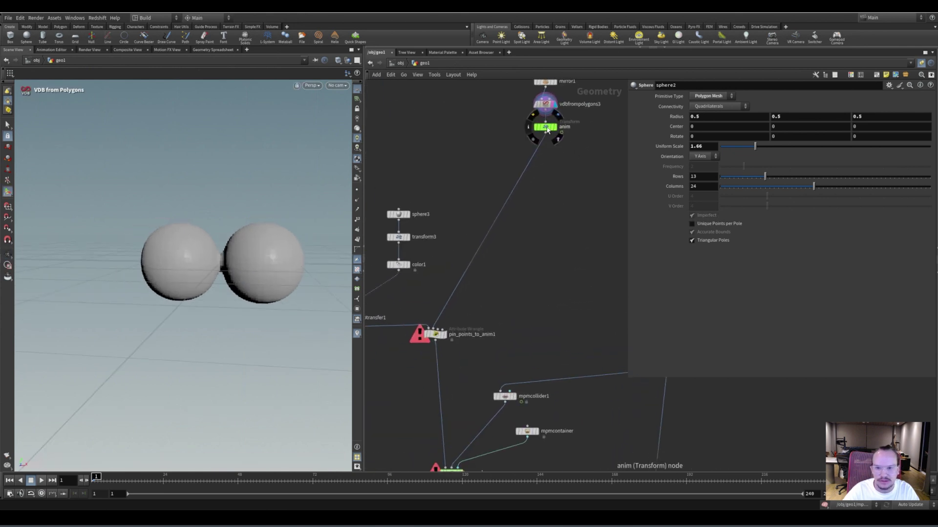
{"action": "left_click_drag", "start_coordinate": [546, 128], "coordinate": [561, 207]}
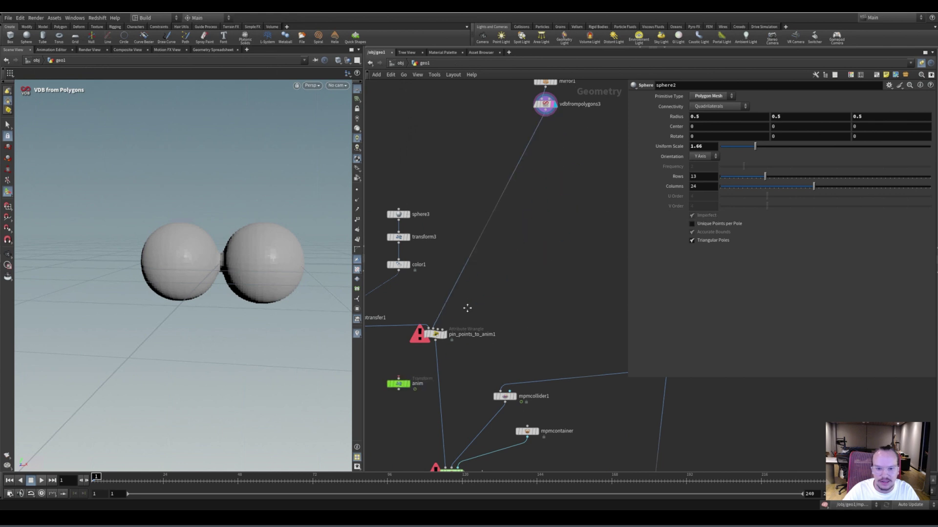
{"action": "middle_click_drag", "start_coordinate": [437, 341], "coordinate": [498, 302]}
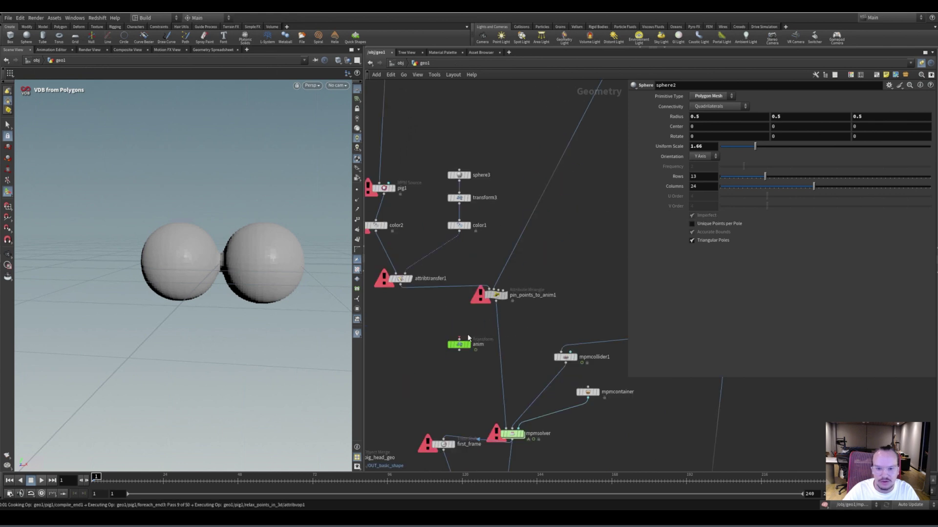
{"action": "left_click_drag", "start_coordinate": [496, 301], "coordinate": [459, 338]}
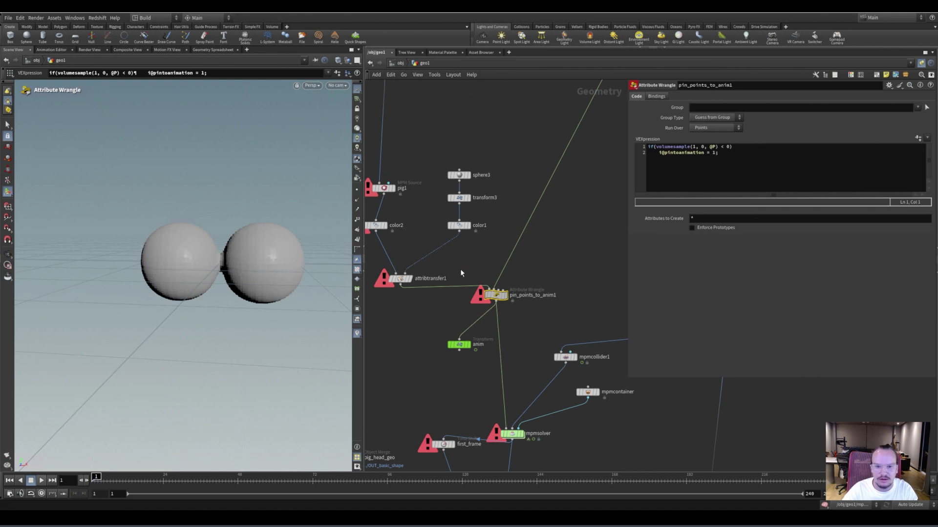
Step: Move the pig1 MPM Source closer to OUT_basic_shape, bypass it and show its parameters
{"action": "middle_click_drag", "start_coordinate": [397, 193], "coordinate": [458, 237]}
{"action": "middle_click_drag", "start_coordinate": [480, 171], "coordinate": [476, 311]}
{"action": "left_click_drag", "start_coordinate": [441, 373], "coordinate": [449, 291]}
{"action": "scroll", "coordinate": [465, 265], "scroll_direction": "up", "scroll_amount": 3}
{"action": "left_click", "coordinate": [427, 284]}
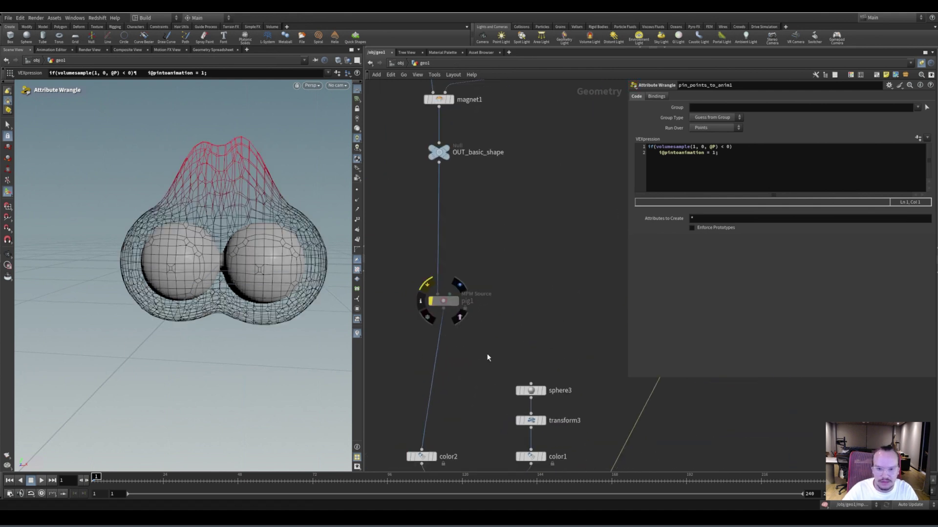
{"action": "scroll", "coordinate": [477, 256], "scroll_direction": "down", "scroll_amount": 2}
{"action": "left_click", "coordinate": [454, 284]}
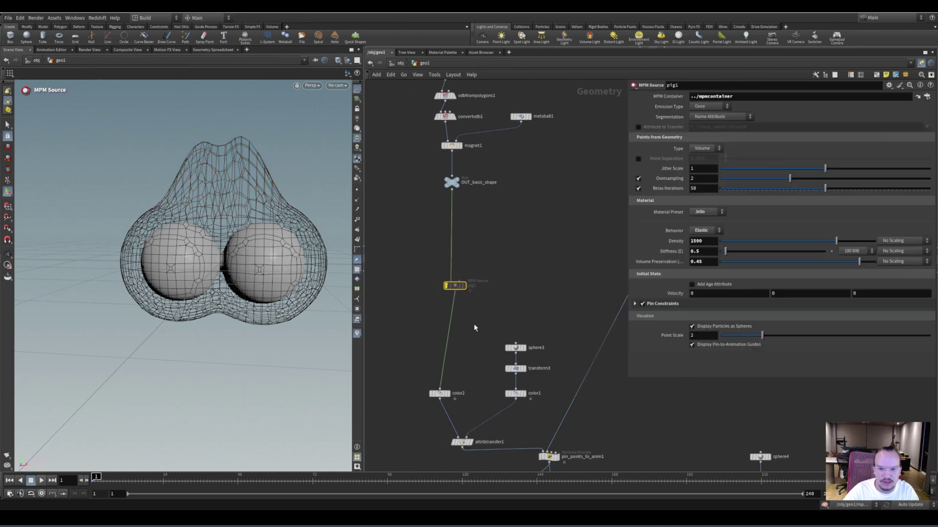
Step: Set both the display and render flags on the anim transform below pin_points_to_anim1
{"action": "middle_click_drag", "start_coordinate": [479, 327], "coordinate": [470, 274]}
{"action": "left_click", "coordinate": [468, 278]}
{"action": "middle_click_drag", "start_coordinate": [510, 371], "coordinate": [484, 236]}
{"action": "scroll", "coordinate": [493, 337], "scroll_direction": "up", "scroll_amount": 3}
{"action": "left_click", "coordinate": [478, 285]}
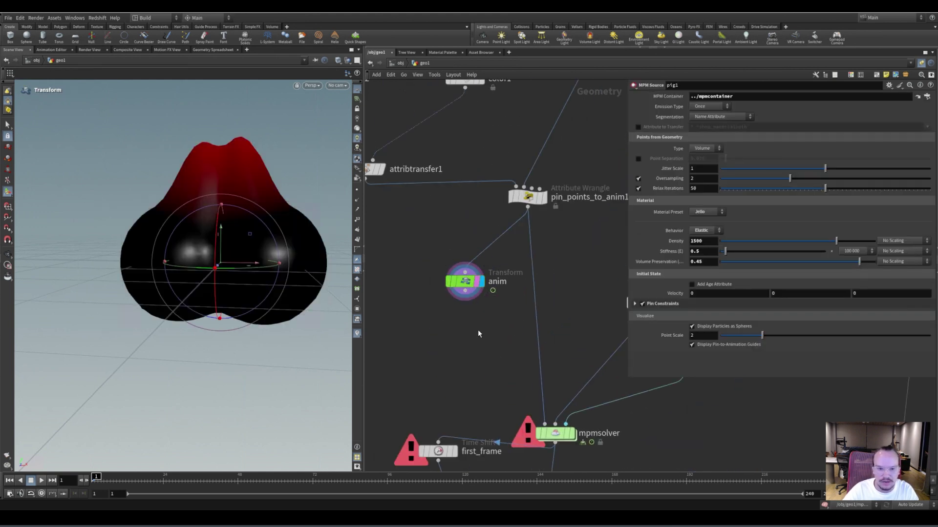
Step: Scrub the body's animation to frame 47 and widen the parameter pane to show anim's Y rotation expression
{"action": "scroll", "coordinate": [234, 244], "scroll_direction": "down", "scroll_amount": 4}
{"action": "left_click_drag", "start_coordinate": [138, 483], "coordinate": [366, 489]}
{"action": "left_click_drag", "start_coordinate": [473, 475], "coordinate": [235, 473]}
{"action": "left_click", "coordinate": [465, 281]}
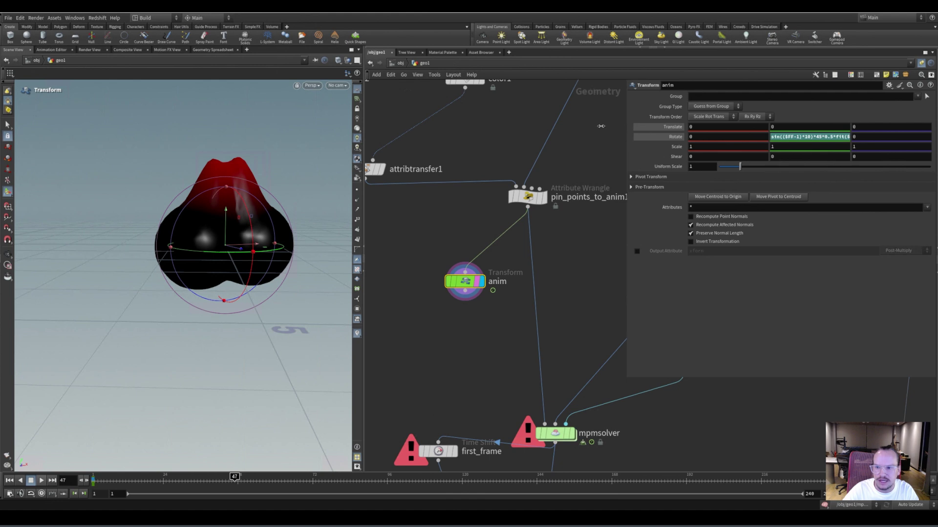
{"action": "left_click_drag", "start_coordinate": [625, 128], "coordinate": [554, 129]}
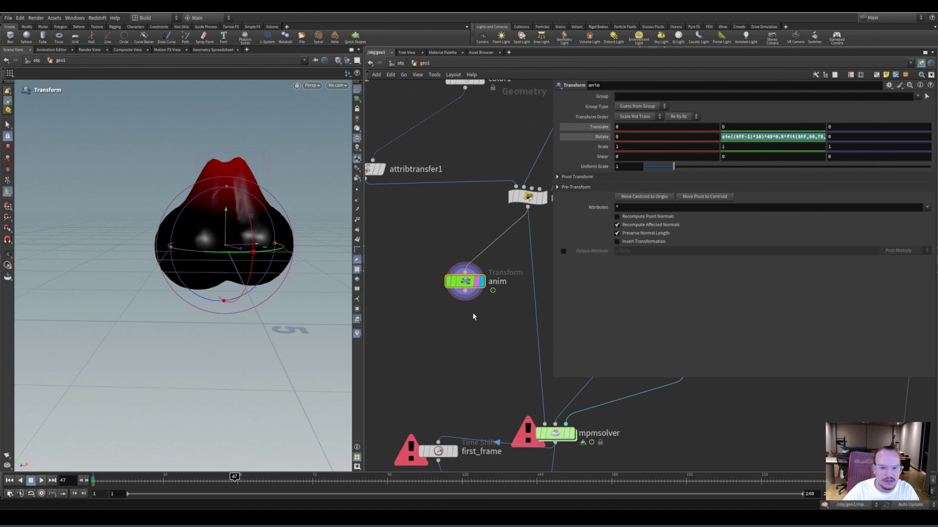
Step: Inspect the anim1 transform in the separate pig head network and return to the anim transform
{"action": "scroll", "coordinate": [460, 335], "scroll_direction": "down", "scroll_amount": 5}
{"action": "scroll", "coordinate": [565, 387], "scroll_direction": "down", "scroll_amount": 4}
{"action": "middle_click_drag", "start_coordinate": [508, 293], "coordinate": [483, 196]}
{"action": "scroll", "coordinate": [491, 280], "scroll_direction": "up", "scroll_amount": 3}
{"action": "left_click", "coordinate": [434, 300]}
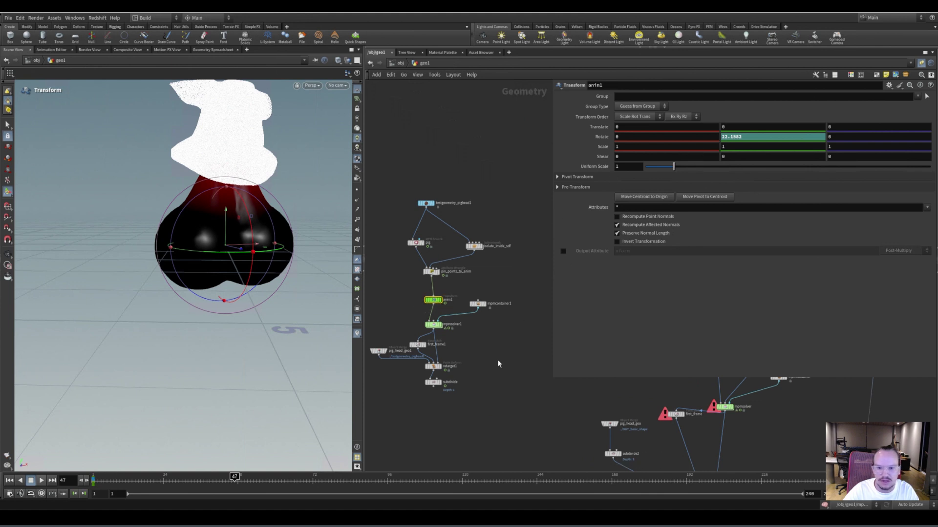
{"action": "middle_click_drag", "start_coordinate": [502, 359], "coordinate": [427, 290]}
{"action": "left_click_drag", "start_coordinate": [467, 296], "coordinate": [472, 300]}
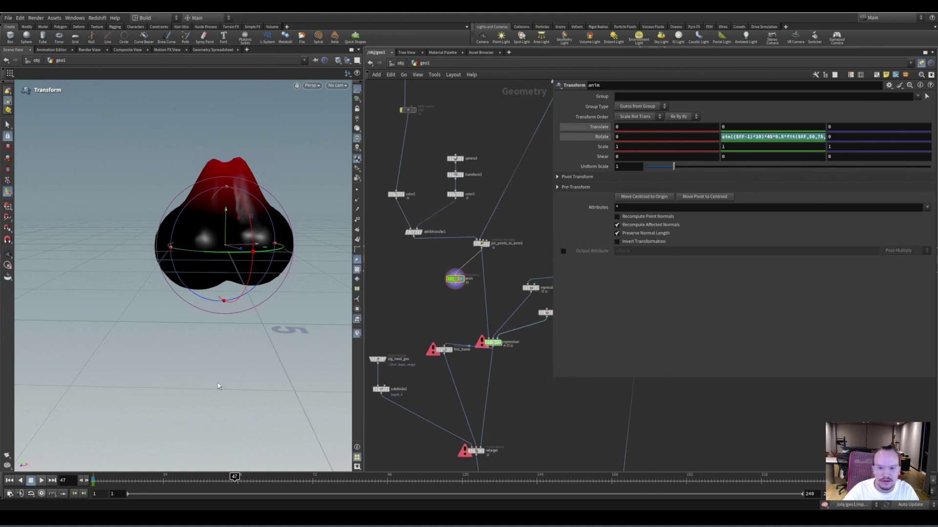
Step: Play the body's rotation animation from frame 1 and return to the first frame
{"action": "left_click_drag", "start_coordinate": [121, 484], "coordinate": [90, 485]}
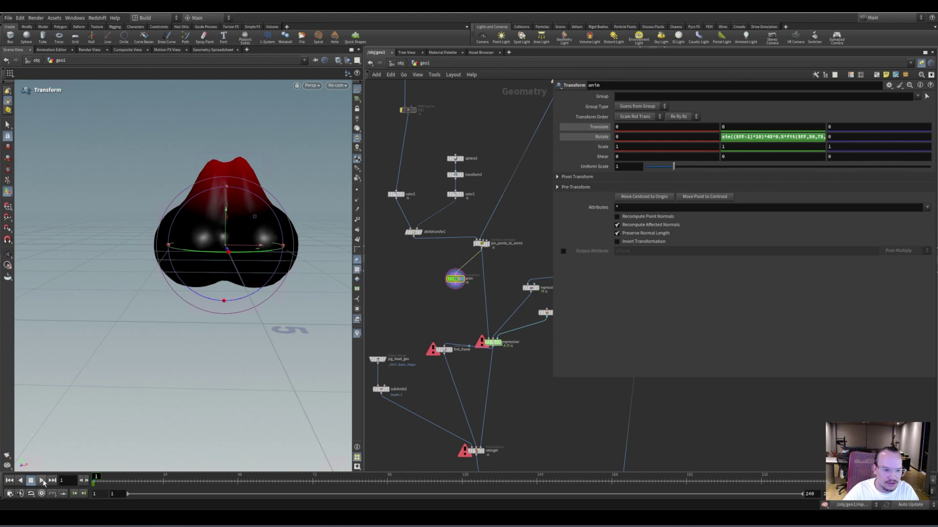
{"action": "left_click", "coordinate": [41, 481]}
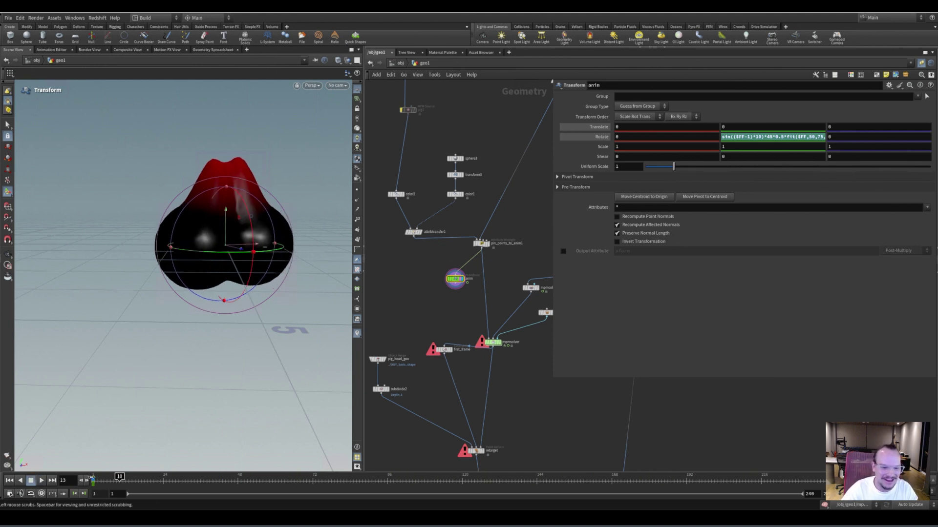
{"action": "left_click", "coordinate": [96, 481]}
Step: Insert the anim transform into the connection between pin_points_to_anim1 and mpmsolver
{"action": "middle_click_drag", "start_coordinate": [472, 312], "coordinate": [439, 314]}
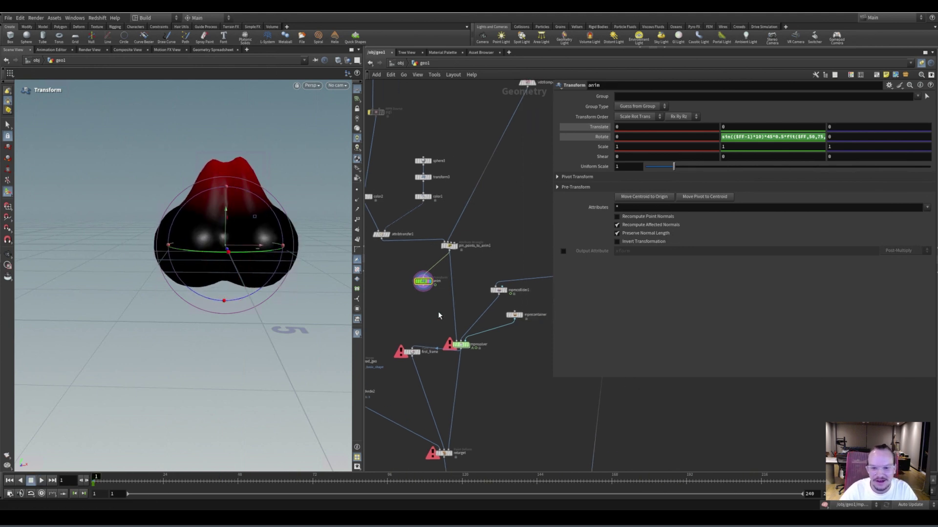
{"action": "middle_click", "coordinate": [433, 286]}
{"action": "scroll", "coordinate": [415, 265], "scroll_direction": "up", "scroll_amount": 3}
{"action": "left_click_drag", "start_coordinate": [432, 297], "coordinate": [477, 293]}
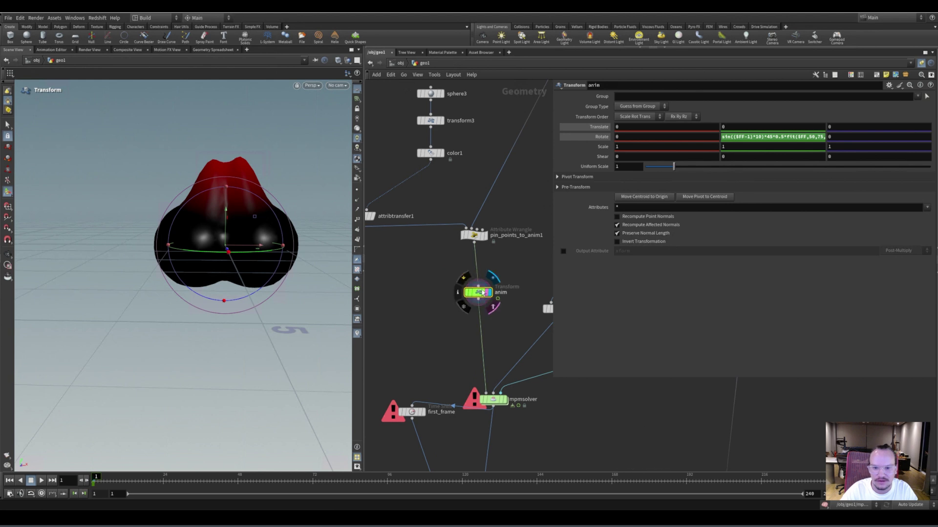
Step: Move the color2 node up the chain, closer to the bypassed pig1 source
{"action": "scroll", "coordinate": [441, 288], "scroll_direction": "down", "scroll_amount": 3}
{"action": "middle_click_drag", "start_coordinate": [441, 285], "coordinate": [452, 385]}
{"action": "middle_click_drag", "start_coordinate": [435, 255], "coordinate": [444, 213]}
{"action": "scroll", "coordinate": [443, 214], "scroll_direction": "up", "scroll_amount": 2}
{"action": "left_click_drag", "start_coordinate": [404, 259], "coordinate": [407, 218]}
Step: Select color2 and set both its display and render flags to show its constant color on the body
{"action": "middle_click_drag", "start_coordinate": [466, 166], "coordinate": [482, 255]}
{"action": "scroll", "coordinate": [435, 239], "scroll_direction": "up", "scroll_amount": 2}
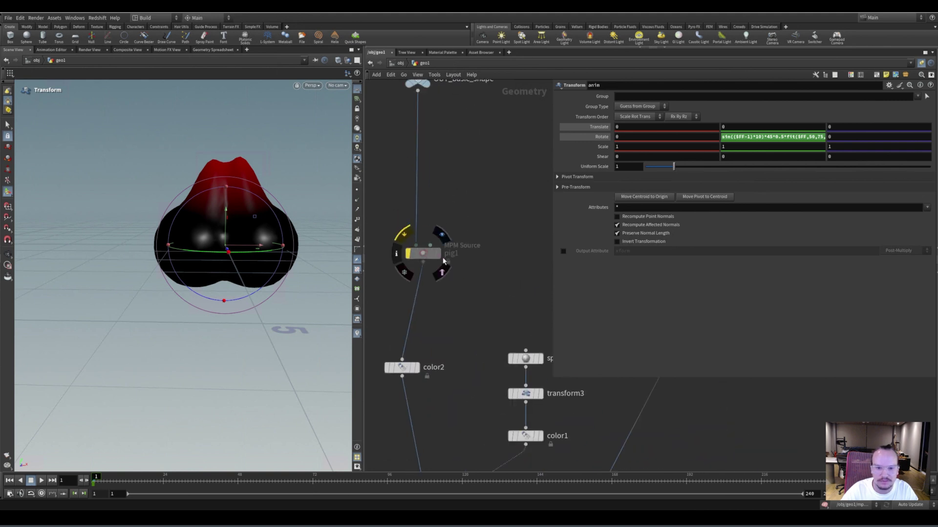
{"action": "middle_click_drag", "start_coordinate": [410, 278], "coordinate": [409, 163]}
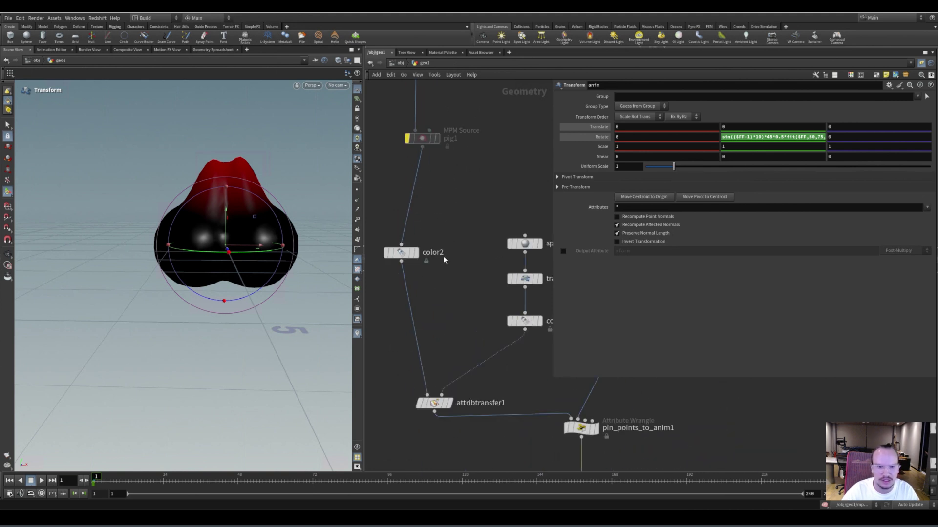
{"action": "middle_click_drag", "start_coordinate": [447, 282], "coordinate": [457, 264]}
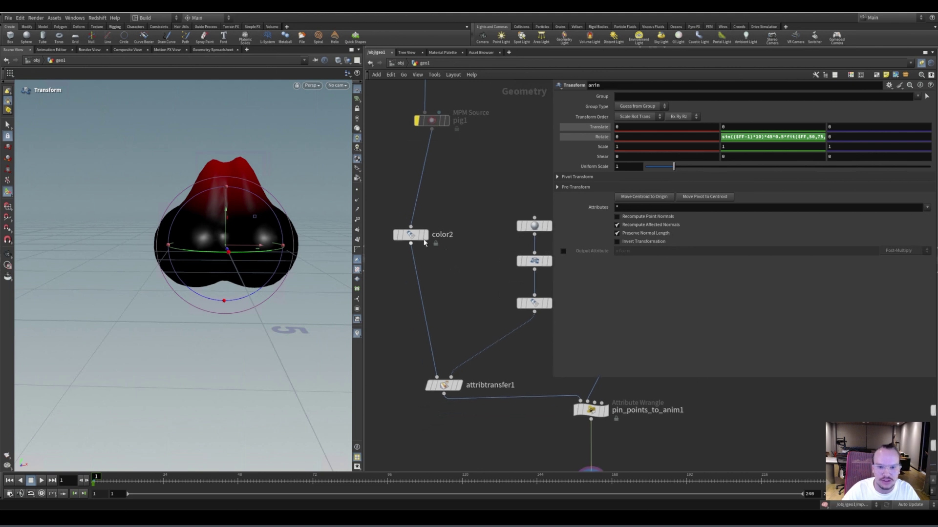
{"action": "left_click", "coordinate": [426, 236]}
{"action": "left_click", "coordinate": [428, 235]}
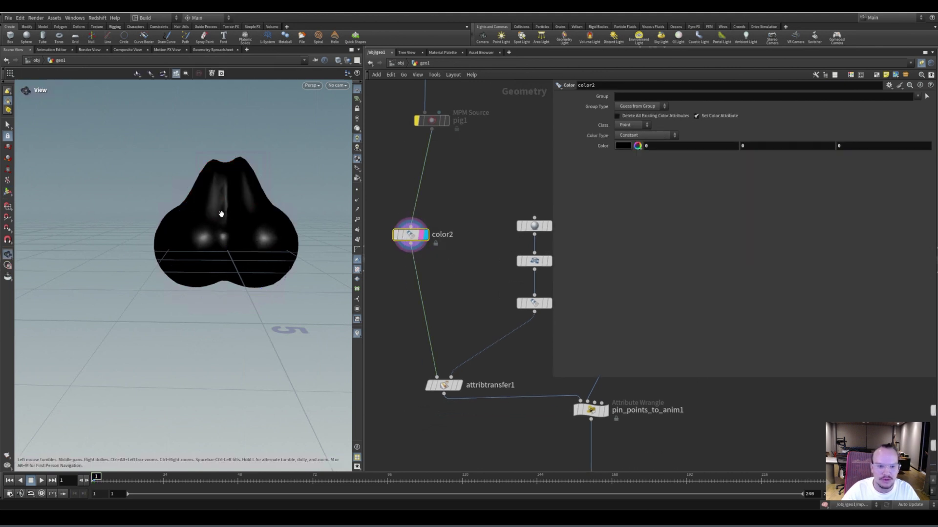
Step: Set the display flag on color1 and compare its colored sphere with the color2 body wireframe
{"action": "middle_click_drag", "start_coordinate": [459, 180], "coordinate": [418, 152]}
{"action": "scroll", "coordinate": [450, 182], "scroll_direction": "down", "scroll_amount": 2}
{"action": "scroll", "coordinate": [453, 235], "scroll_direction": "up", "scroll_amount": 1}
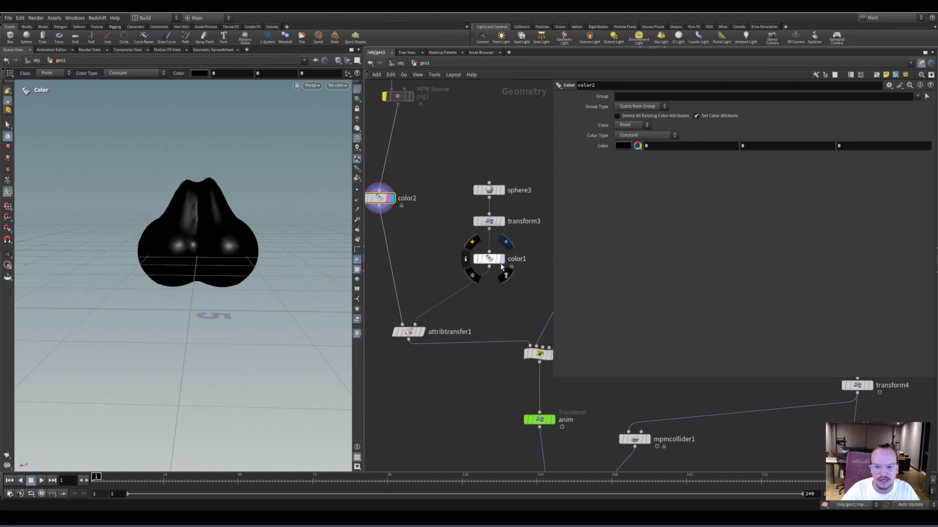
{"action": "left_click", "coordinate": [499, 260]}
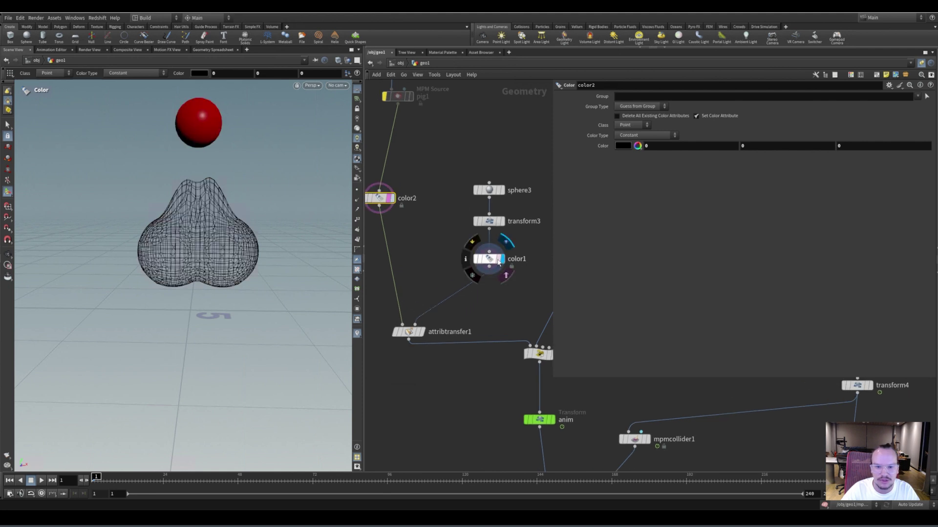
Step: Set the display and render flags on attribtransfer1, move it closer to the color nodes and examine the transferred color
{"action": "left_click", "coordinate": [419, 332]}
{"action": "left_click_drag", "start_coordinate": [412, 334], "coordinate": [409, 303]}
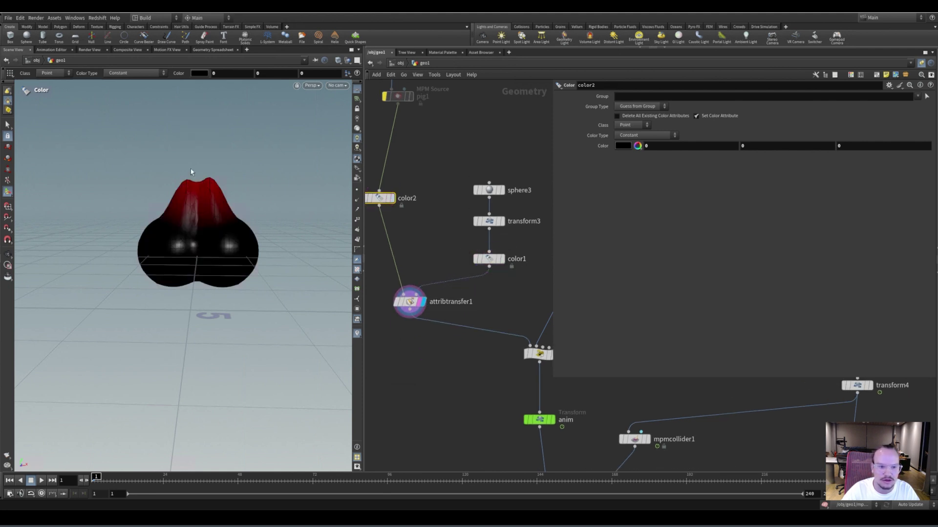
{"action": "key", "text": "Escape"}
{"action": "scroll", "coordinate": [247, 163], "scroll_direction": "up", "scroll_amount": 3}
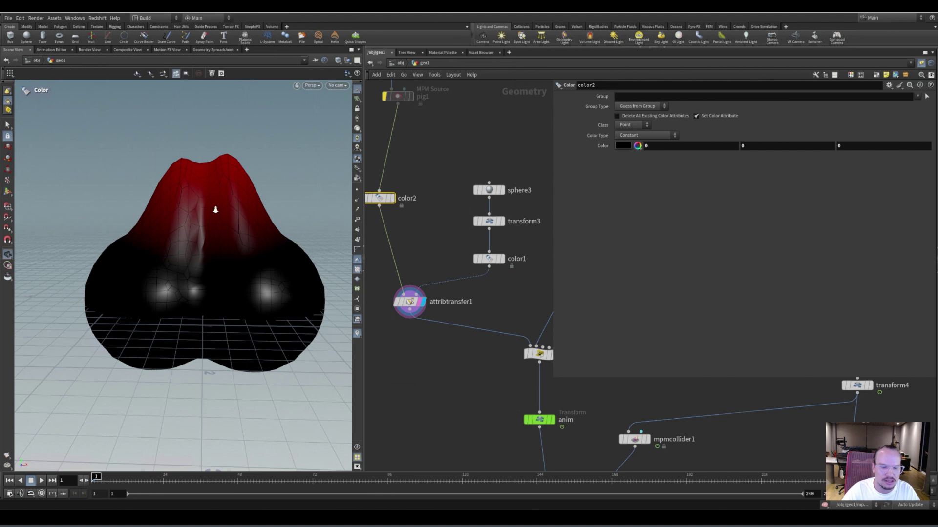
{"action": "scroll", "coordinate": [212, 213], "scroll_direction": "down", "scroll_amount": 3}
{"action": "key", "text": "Return"}
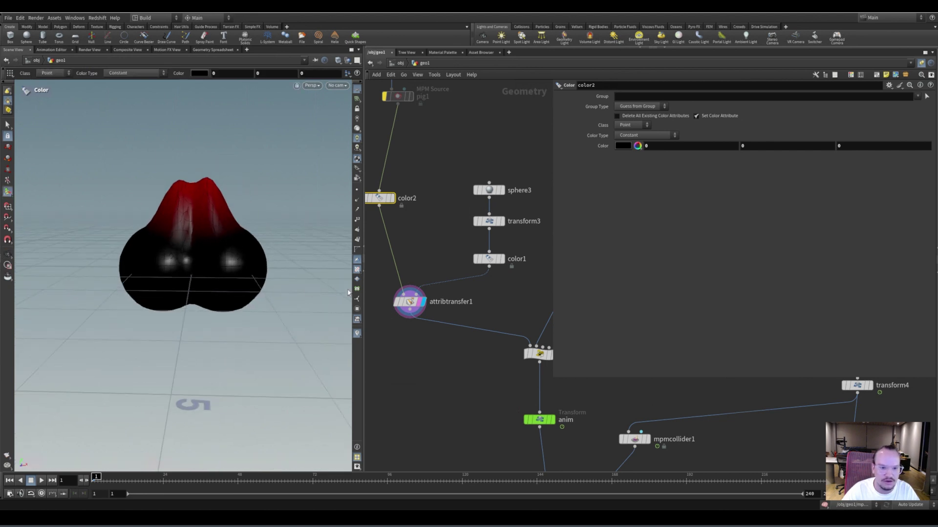
{"action": "scroll", "coordinate": [434, 233], "scroll_direction": "down", "scroll_amount": 1}
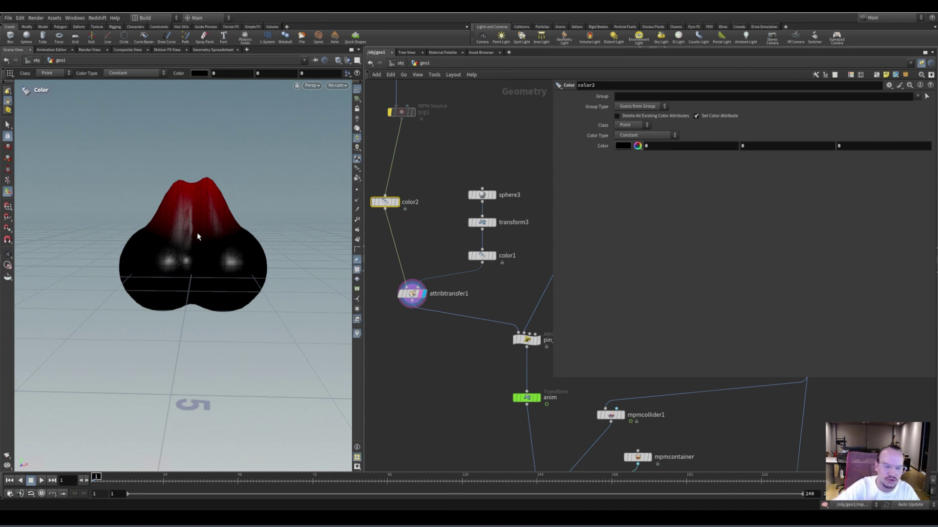
Step: Show the pin_points_to_anim1 wrangle's code and set its display and render flags
{"action": "scroll", "coordinate": [433, 244], "scroll_direction": "down", "scroll_amount": 2}
{"action": "middle_click_drag", "start_coordinate": [419, 170], "coordinate": [402, 108]}
{"action": "scroll", "coordinate": [522, 237], "scroll_direction": "up", "scroll_amount": 4}
{"action": "left_click", "coordinate": [453, 261]}
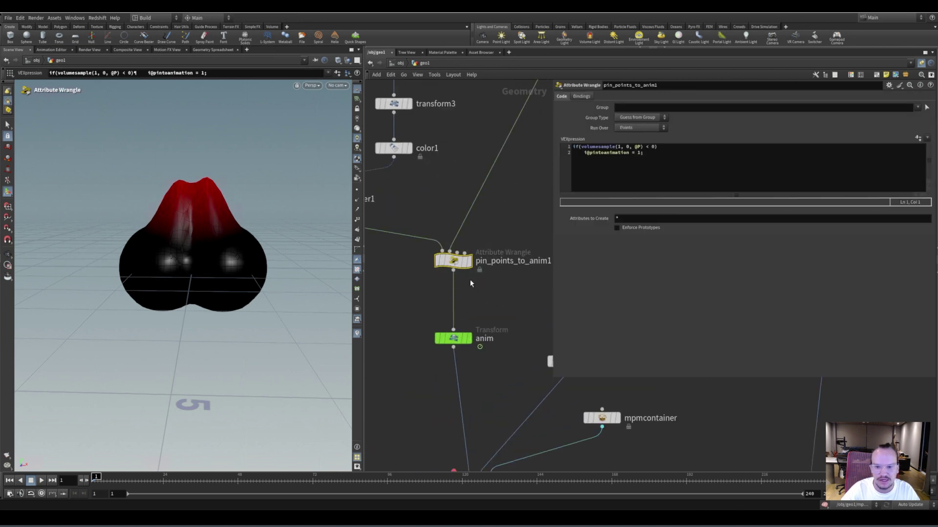
{"action": "mouse_move", "coordinate": [467, 264]}
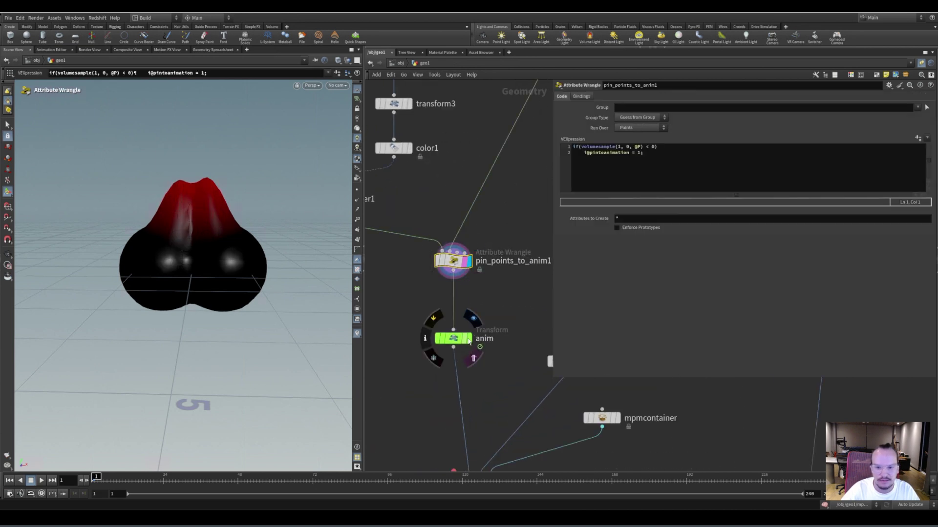
Step: Switch the display and render flags to the anim transform and scrub the timeline to preview its motion
{"action": "left_click", "coordinate": [473, 318]}
{"action": "mouse_move", "coordinate": [459, 343]}
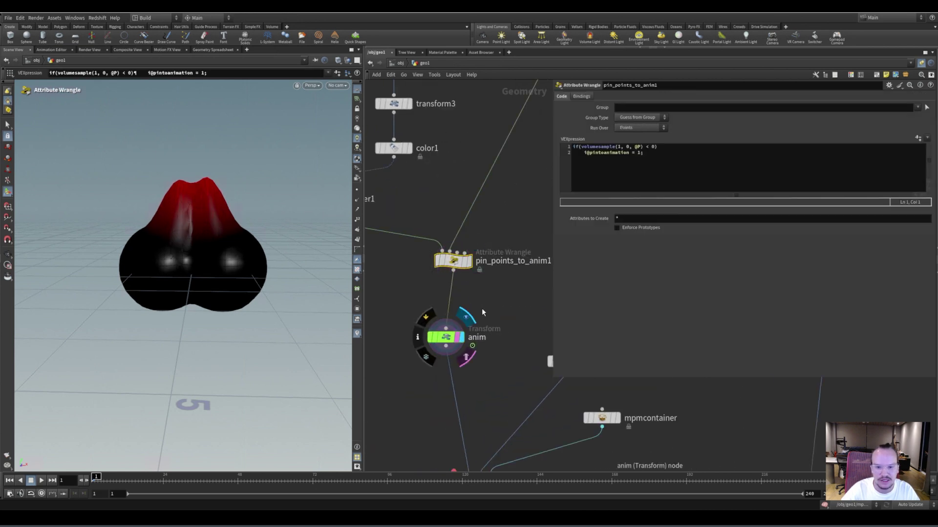
{"action": "mouse_move", "coordinate": [190, 481]}
{"action": "left_mouse_down"}
{"action": "mouse_move", "coordinate": [226, 476]}
{"action": "mouse_move", "coordinate": [200, 469]}
{"action": "left_mouse_up"}
Step: Turn off the bypass on the pig1 MPM Source so it generates particles from the basic shape
{"action": "scroll", "coordinate": [475, 256], "scroll_direction": "down", "scroll_amount": 3}
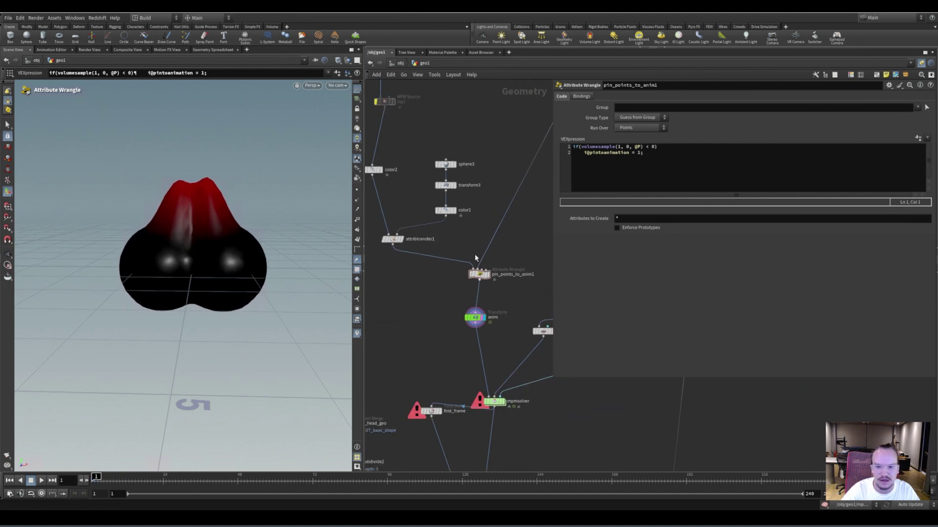
{"action": "middle_click_drag", "start_coordinate": [424, 117], "coordinate": [496, 300]}
{"action": "scroll", "coordinate": [496, 262], "scroll_direction": "up", "scroll_amount": 4}
{"action": "mouse_move", "coordinate": [430, 309]}
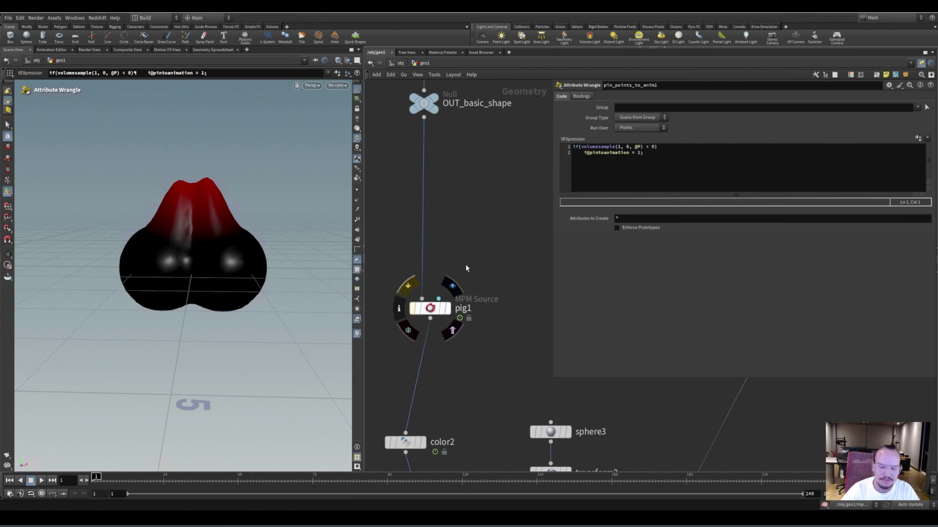
{"action": "scroll", "coordinate": [476, 264], "scroll_direction": "down", "scroll_amount": 2}
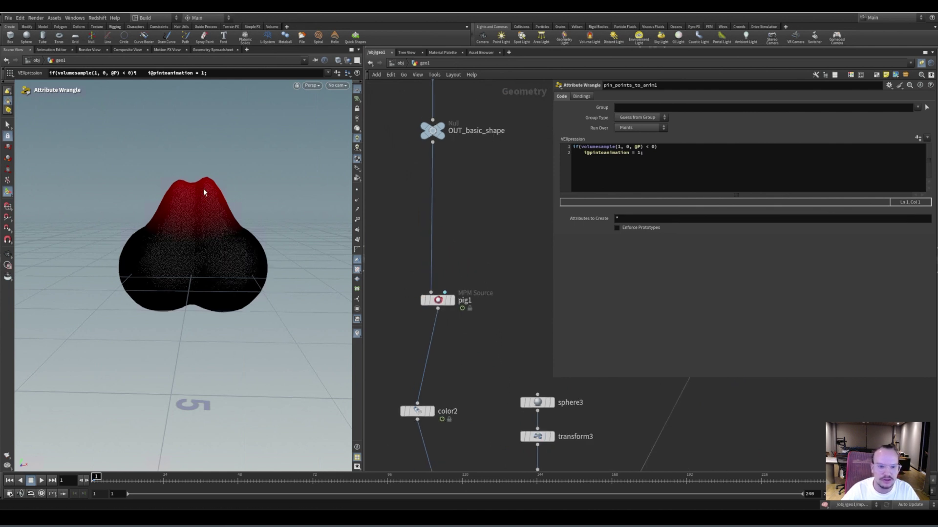
Step: Show the pig1 MPM Source's parameters, enlarge the parameter area and review the available material presets
{"action": "left_click", "coordinate": [438, 300]}
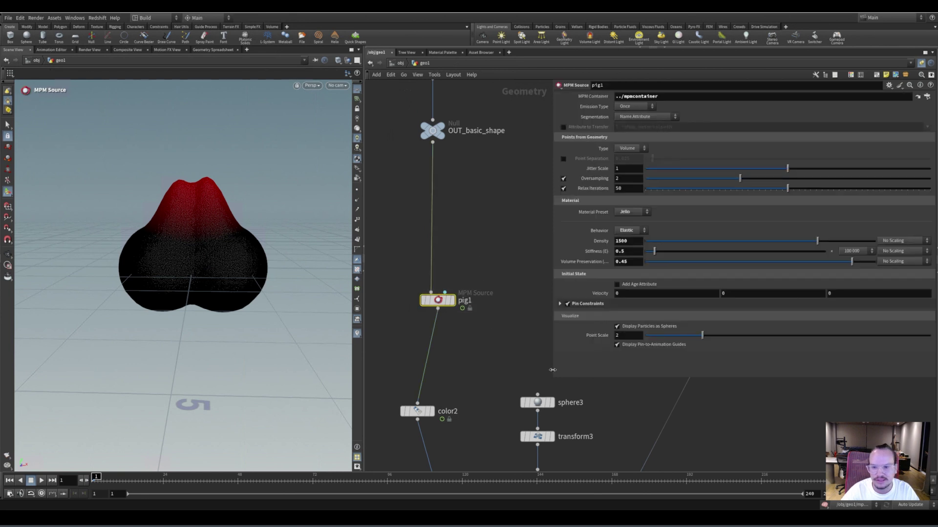
{"action": "left_click_drag", "start_coordinate": [553, 381], "coordinate": [565, 472]}
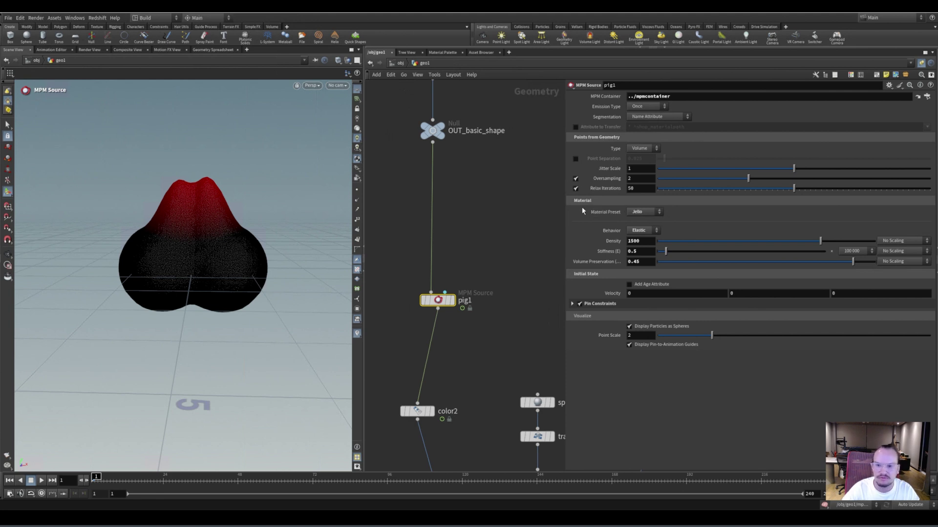
{"action": "left_click", "coordinate": [655, 214]}
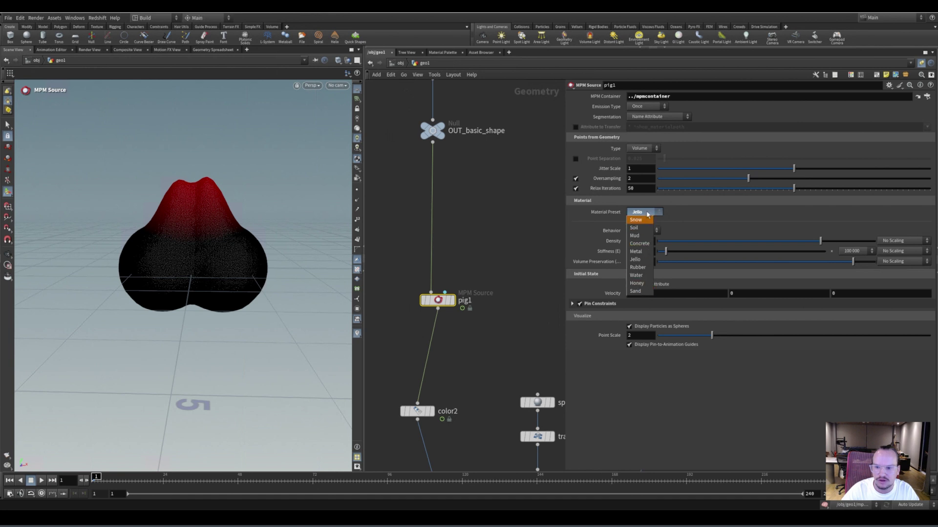
{"action": "left_click", "coordinate": [515, 249]}
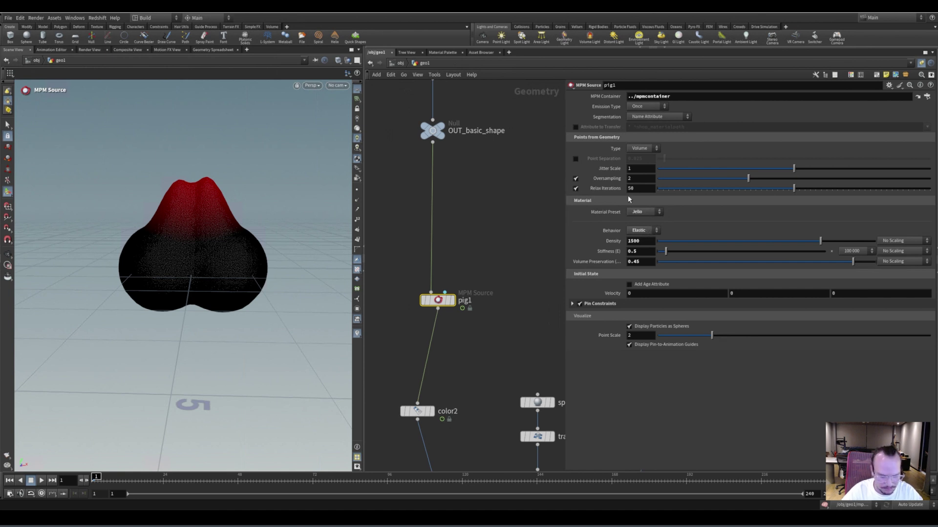
Step: Inspect the density of the pig MPM Source in the neighboring network and compare it with pig1's settings
{"action": "scroll", "coordinate": [496, 257], "scroll_direction": "down", "scroll_amount": 4}
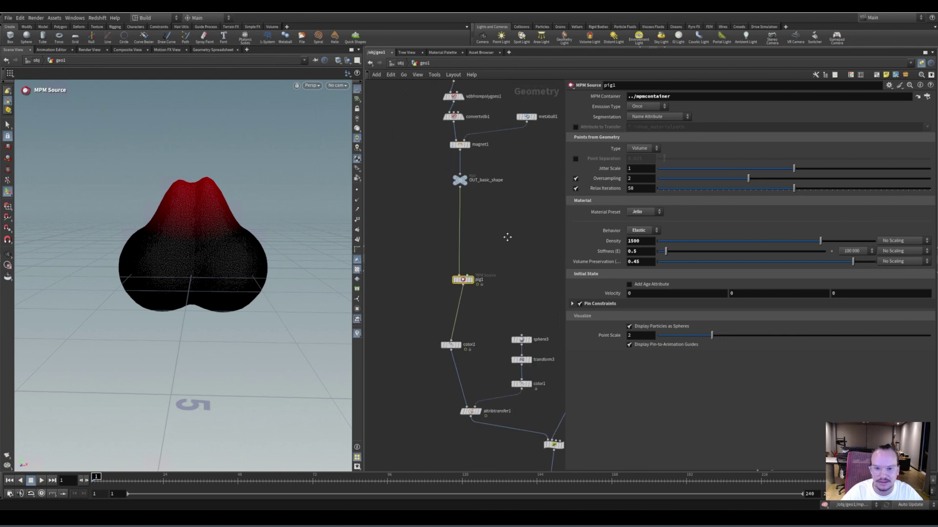
{"action": "middle_click_drag", "start_coordinate": [534, 262], "coordinate": [603, 322]}
{"action": "middle_click_drag", "start_coordinate": [475, 296], "coordinate": [581, 262]}
{"action": "middle_click_drag", "start_coordinate": [480, 194], "coordinate": [480, 63]}
{"action": "left_click_drag", "start_coordinate": [409, 254], "coordinate": [410, 254]}
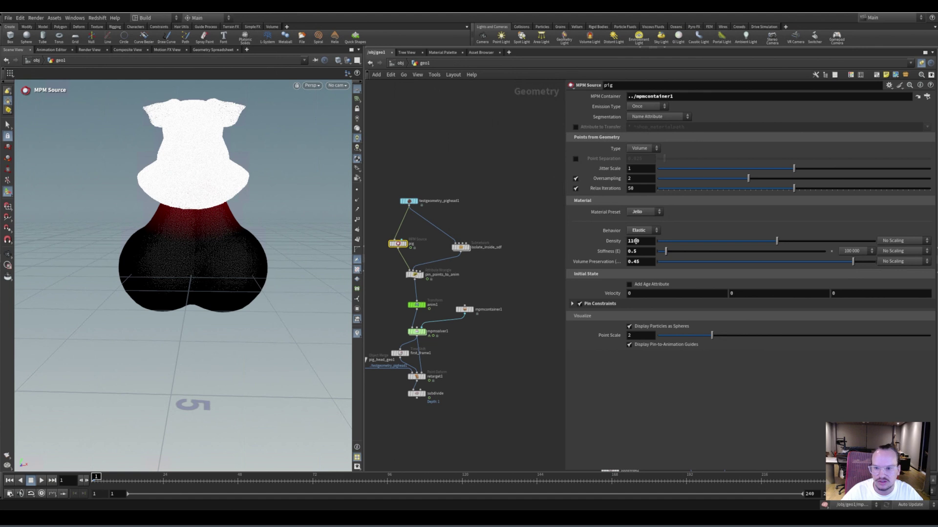
{"action": "middle_click_drag", "start_coordinate": [507, 298], "coordinate": [374, 263]}
{"action": "middle_click_drag", "start_coordinate": [423, 281], "coordinate": [420, 281]}
{"action": "scroll", "coordinate": [488, 224], "scroll_direction": "up", "scroll_amount": 3}
{"action": "middle_click_drag", "start_coordinate": [485, 226], "coordinate": [428, 260]}
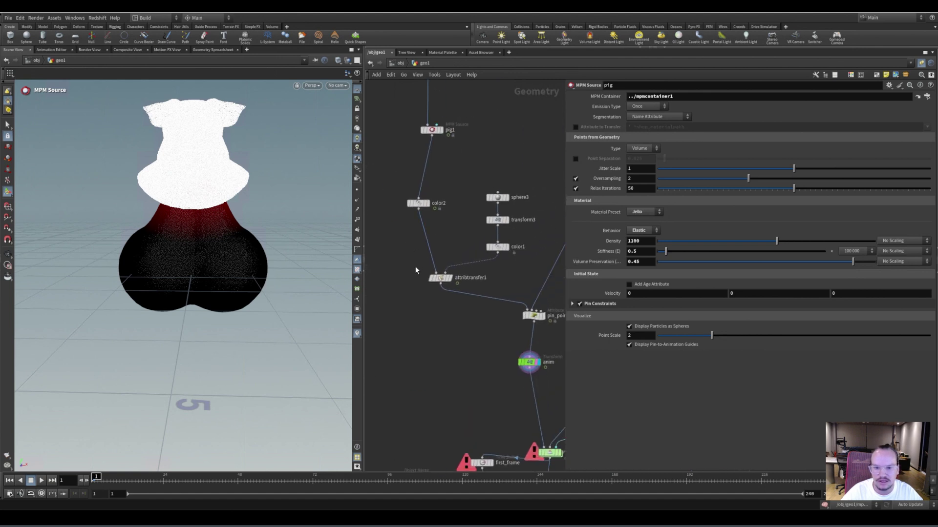
{"action": "middle_click_drag", "start_coordinate": [495, 351], "coordinate": [460, 356]}
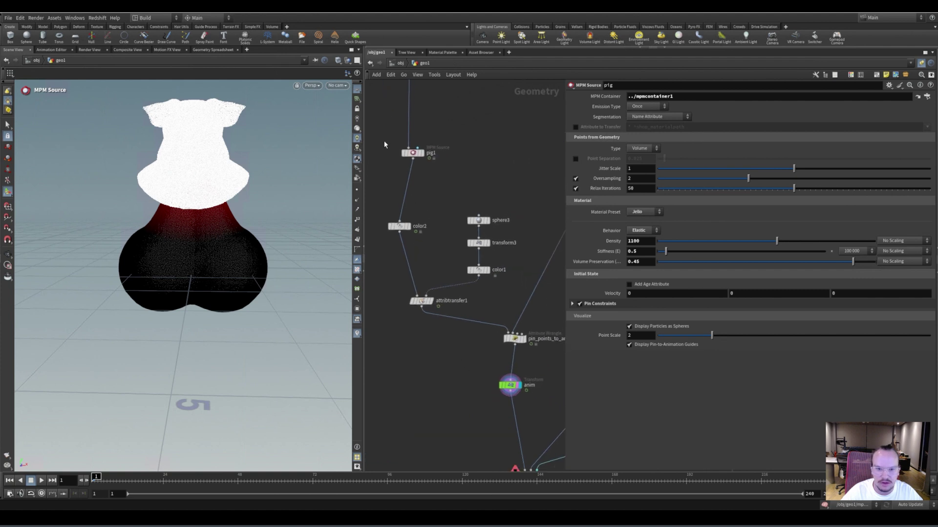
{"action": "left_click_drag", "start_coordinate": [386, 143], "coordinate": [434, 178]}
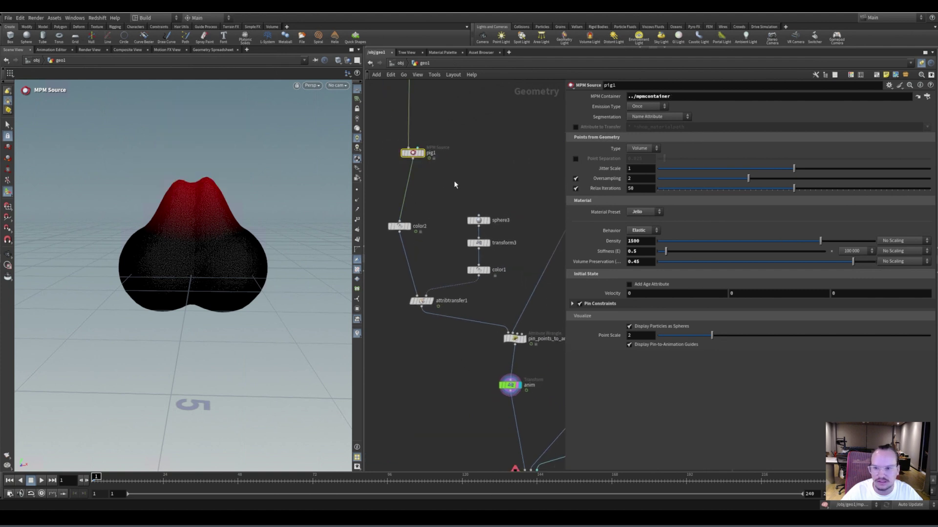
Step: Move the pig1 MPM Source down so it sits directly above color2
{"action": "scroll", "coordinate": [459, 177], "scroll_direction": "down", "scroll_amount": 1}
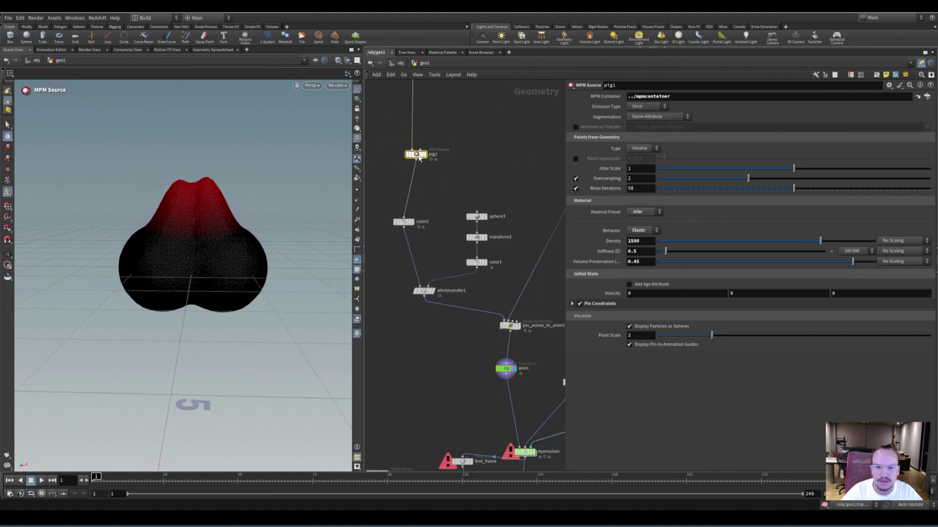
{"action": "left_click_drag", "start_coordinate": [410, 155], "coordinate": [391, 204]}
{"action": "scroll", "coordinate": [454, 180], "scroll_direction": "down", "scroll_amount": 1}
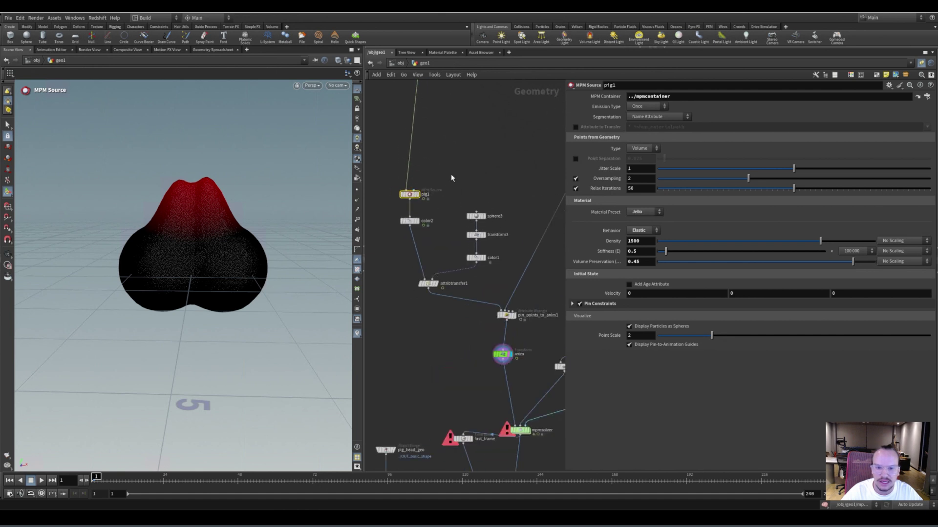
Step: Examine pig1's MPM Container path and the mpmcontainer node it references
{"action": "middle_click_drag", "start_coordinate": [454, 165], "coordinate": [418, 171]}
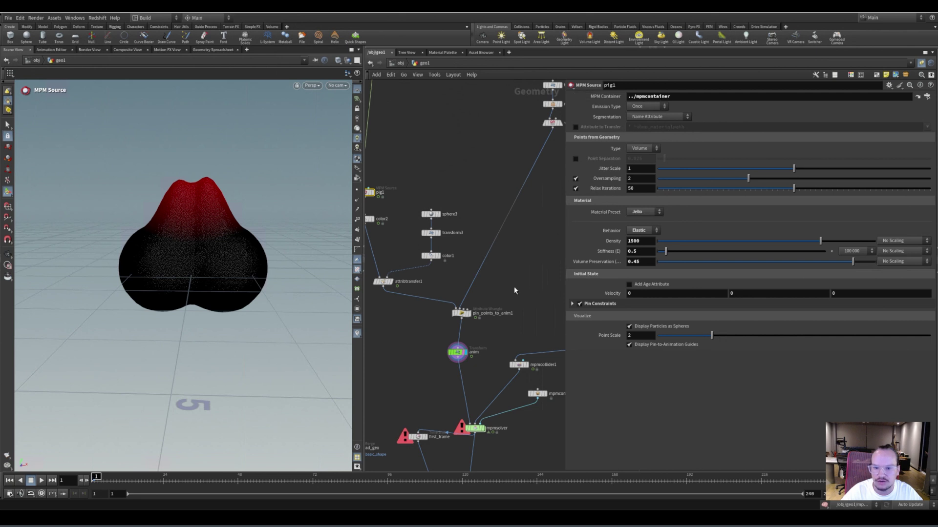
{"action": "middle_click_drag", "start_coordinate": [511, 295], "coordinate": [471, 229]}
{"action": "scroll", "coordinate": [460, 365], "scroll_direction": "up", "scroll_amount": 3}
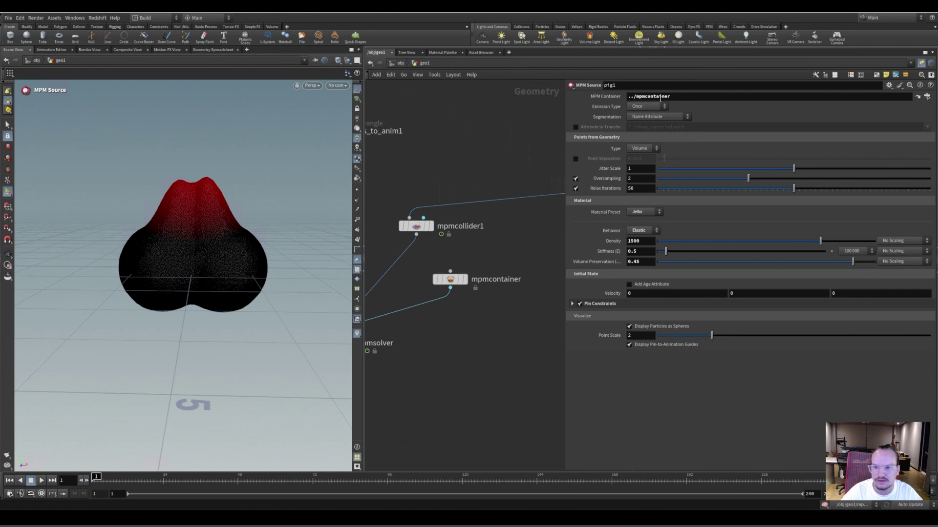
{"action": "left_click_drag", "start_coordinate": [679, 97], "coordinate": [600, 105]}
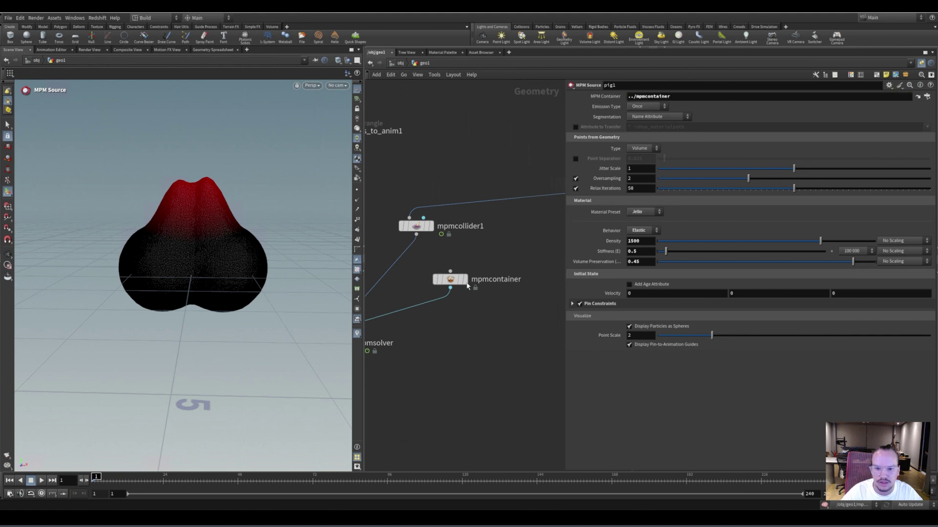
{"action": "scroll", "coordinate": [466, 277], "scroll_direction": "down", "scroll_amount": 6}
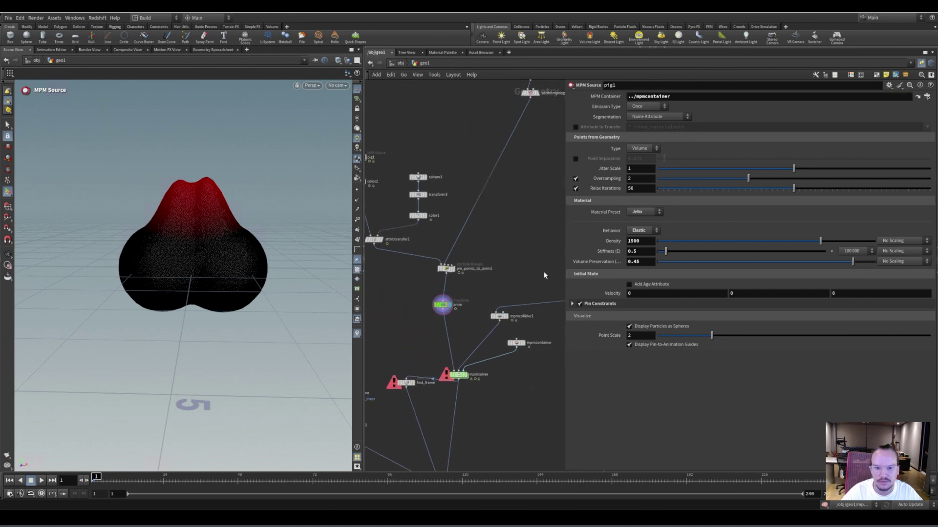
Step: Set the display and render flags on attribtransfer1 to review the particles with the transferred color
{"action": "middle_click_drag", "start_coordinate": [404, 160], "coordinate": [447, 137]}
{"action": "scroll", "coordinate": [423, 254], "scroll_direction": "up", "scroll_amount": 5}
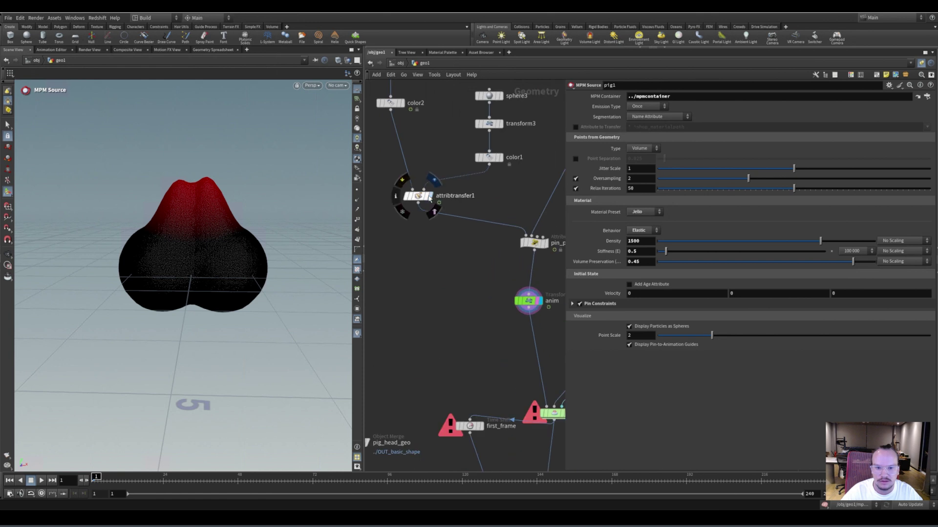
{"action": "left_click", "coordinate": [430, 197]}
{"action": "left_click", "coordinate": [433, 212]}
{"action": "middle_click_drag", "start_coordinate": [434, 260], "coordinate": [485, 318]}
{"action": "middle_click_drag", "start_coordinate": [451, 215], "coordinate": [411, 167]}
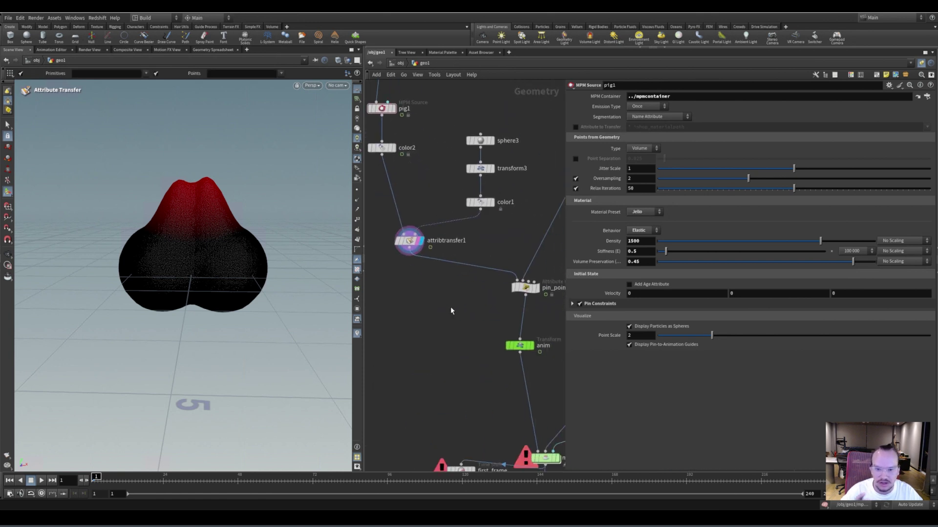
Step: Switch the display and render flags back to the anim transform, show its rotation expression and scrub the timeline
{"action": "middle_click_drag", "start_coordinate": [542, 346], "coordinate": [462, 289]}
{"action": "left_click", "coordinate": [462, 289]}
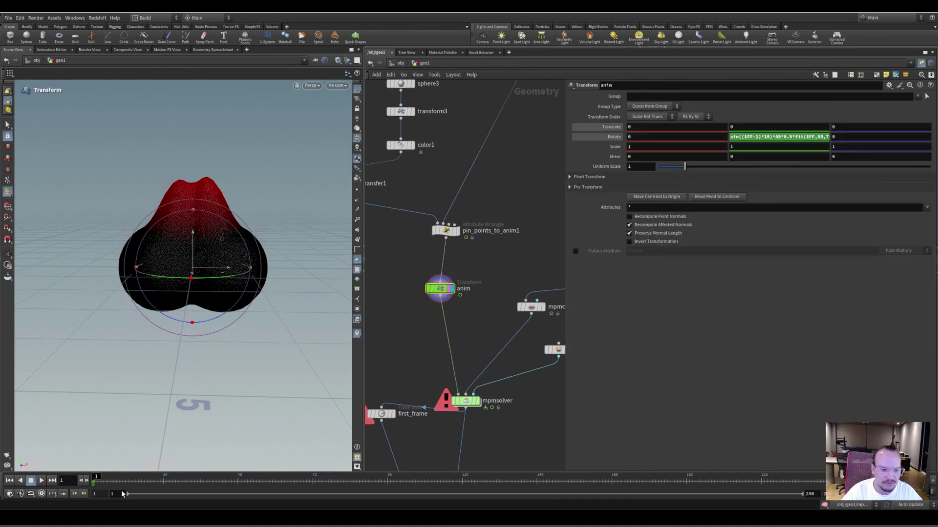
{"action": "left_click_drag", "start_coordinate": [144, 482], "coordinate": [77, 453]}
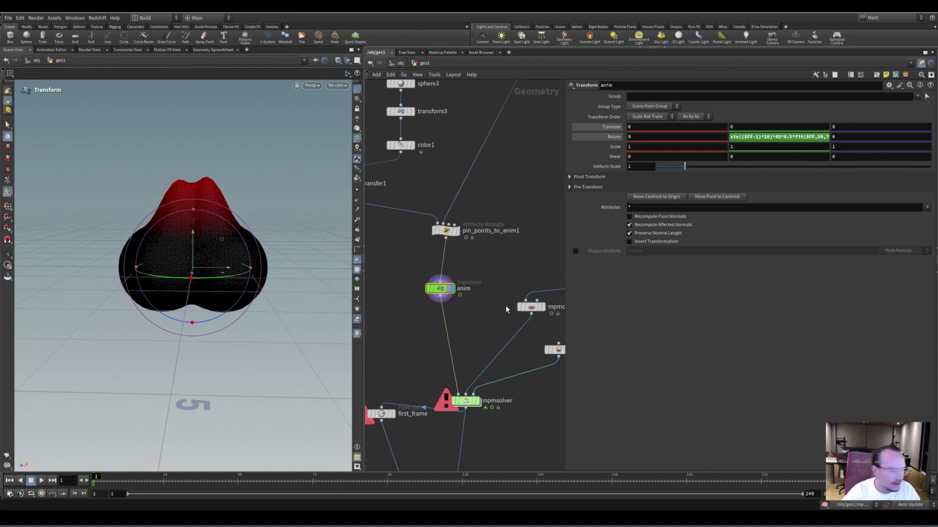
Step: Set the display and render flags on transform4 below sphere4 to show the animated collider sphere
{"action": "middle_click_drag", "start_coordinate": [451, 317], "coordinate": [394, 251]}
{"action": "scroll", "coordinate": [458, 212], "scroll_direction": "down", "scroll_amount": 2}
{"action": "middle_click_drag", "start_coordinate": [452, 195], "coordinate": [367, 201]}
{"action": "scroll", "coordinate": [467, 191], "scroll_direction": "down", "scroll_amount": 1}
{"action": "middle_click_drag", "start_coordinate": [488, 177], "coordinate": [487, 178]}
{"action": "scroll", "coordinate": [521, 180], "scroll_direction": "up", "scroll_amount": 3}
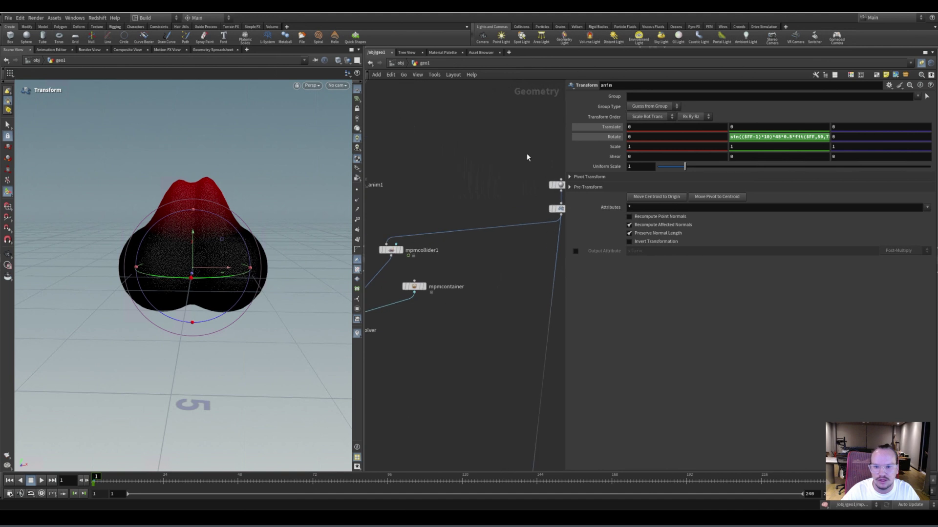
{"action": "mouse_move", "coordinate": [526, 153]}
{"action": "left_mouse_down"}
{"action": "mouse_move", "coordinate": [563, 210]}
{"action": "mouse_move", "coordinate": [490, 188]}
{"action": "left_mouse_up"}
{"action": "scroll", "coordinate": [489, 188], "scroll_direction": "up", "scroll_amount": 2}
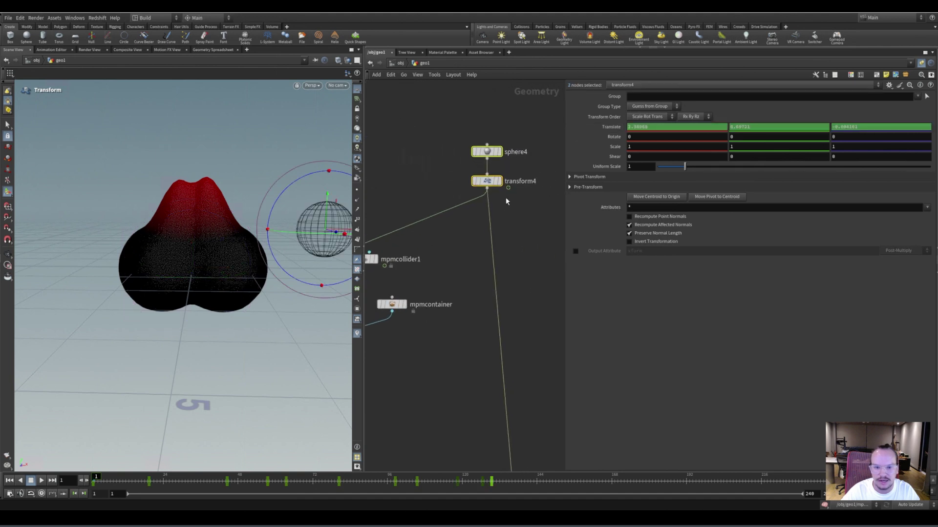
{"action": "left_click", "coordinate": [498, 181]}
{"action": "left_click", "coordinate": [498, 191]}
{"action": "scroll", "coordinate": [496, 190], "scroll_direction": "down", "scroll_amount": 3}
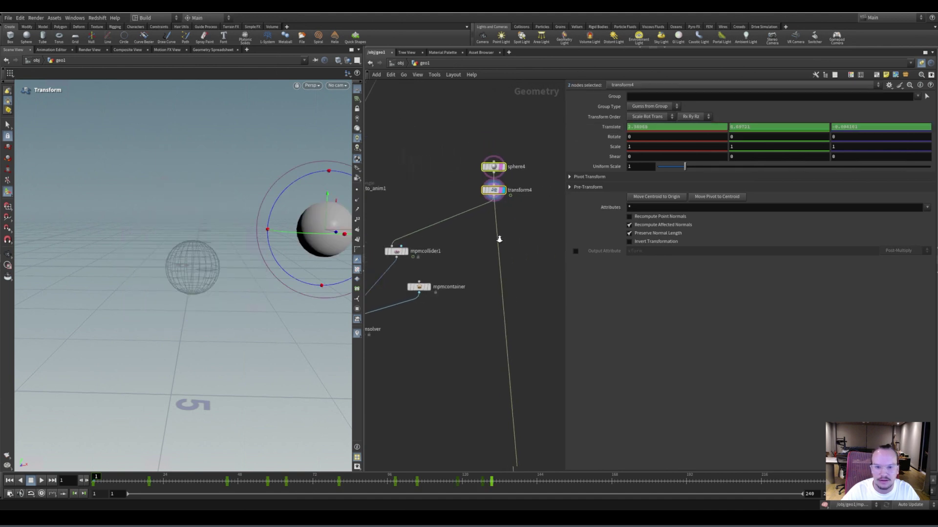
{"action": "left_click", "coordinate": [465, 187]}
{"action": "scroll", "coordinate": [489, 180], "scroll_direction": "up", "scroll_amount": 4}
{"action": "scroll", "coordinate": [509, 233], "scroll_direction": "down", "scroll_amount": 6}
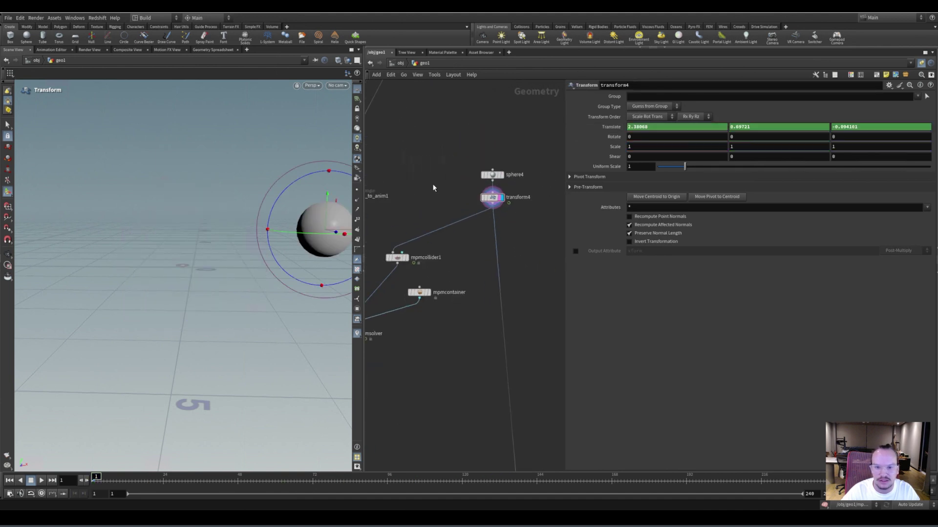
Step: Template the anim transform, select transform4, play the sphere's keyframed motion against the body and rewind to frame 1
{"action": "scroll", "coordinate": [494, 240], "scroll_direction": "up", "scroll_amount": 3}
{"action": "left_click", "coordinate": [471, 268]}
{"action": "middle_click_drag", "start_coordinate": [468, 233], "coordinate": [386, 225]}
{"action": "scroll", "coordinate": [459, 216], "scroll_direction": "down", "scroll_amount": 3}
{"action": "mouse_move", "coordinate": [469, 206]}
{"action": "middle_mouse_down"}
{"action": "mouse_move", "coordinate": [433, 206]}
{"action": "mouse_move", "coordinate": [484, 214]}
{"action": "middle_mouse_up"}
{"action": "left_click", "coordinate": [511, 209]}
{"action": "mouse_move", "coordinate": [96, 483]}
{"action": "left_mouse_down"}
{"action": "mouse_move", "coordinate": [298, 481]}
{"action": "mouse_move", "coordinate": [359, 468]}
{"action": "mouse_move", "coordinate": [445, 478]}
{"action": "mouse_move", "coordinate": [178, 481]}
{"action": "mouse_move", "coordinate": [313, 490]}
{"action": "mouse_move", "coordinate": [83, 482]}
{"action": "left_mouse_up"}
{"action": "left_click", "coordinate": [42, 481]}
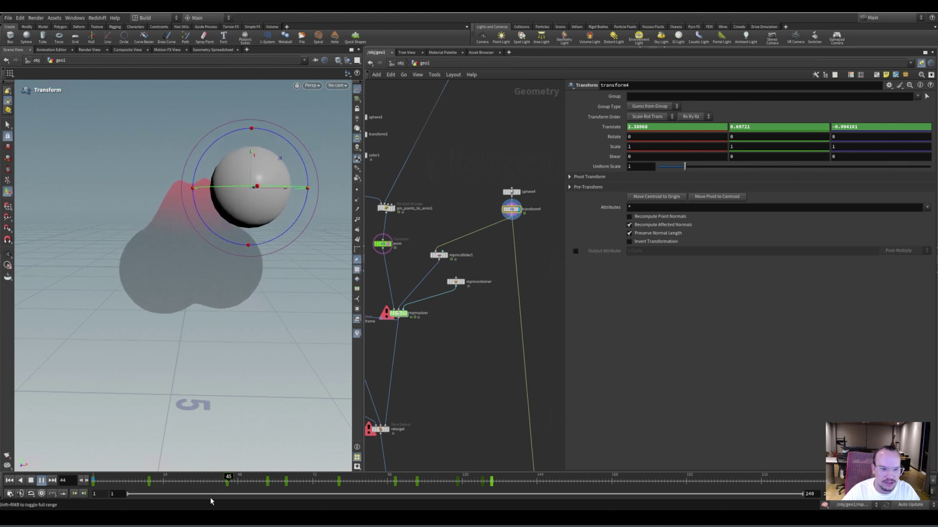
{"action": "left_click_drag", "start_coordinate": [212, 484], "coordinate": [88, 482]}
Step: Show the mpmcollider1 parameters and move the node away from mpmcontainer to make room beside it
{"action": "scroll", "coordinate": [415, 317], "scroll_direction": "up", "scroll_amount": 3}
{"action": "left_click", "coordinate": [459, 213]}
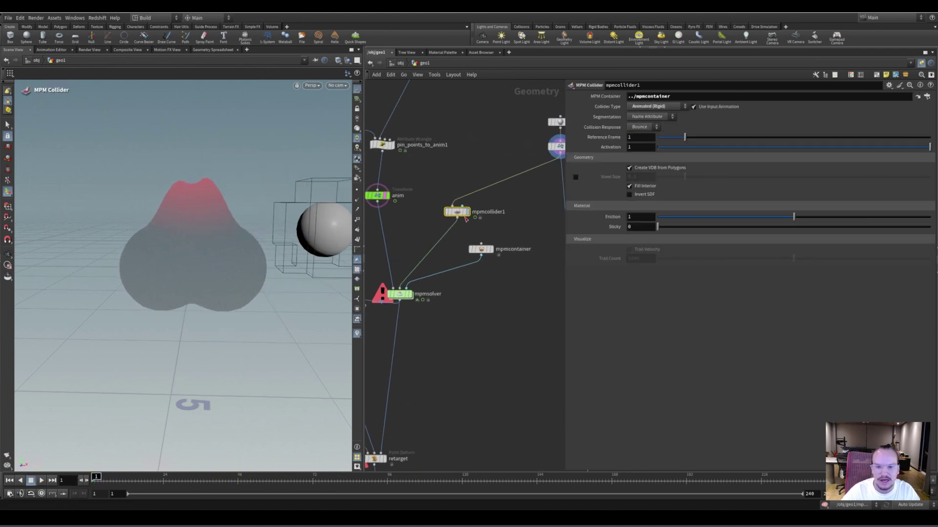
{"action": "left_click_drag", "start_coordinate": [459, 215], "coordinate": [444, 201]}
Step: Add a second MPM Collider node between mpmcollider1 and mpmcontainer
{"action": "left_click", "coordinate": [514, 216]}
{"action": "key", "text": "Tab"}
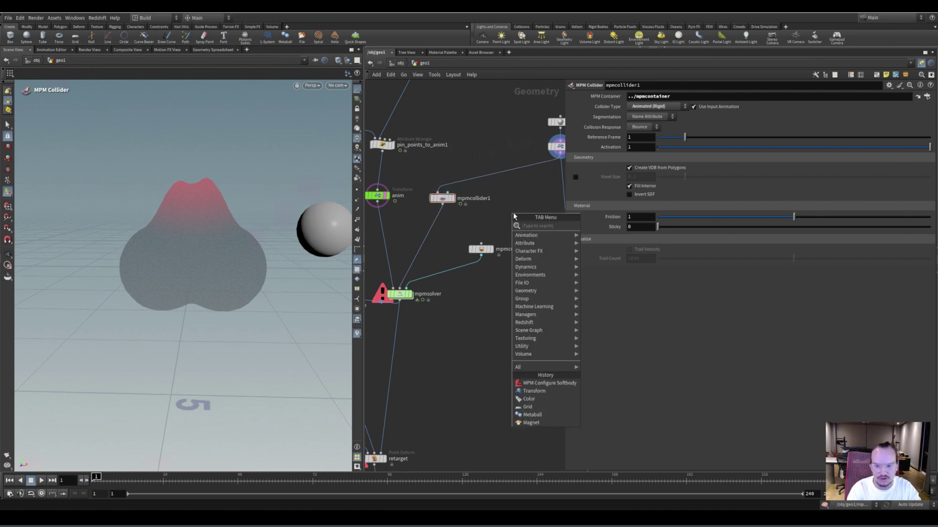
{"action": "type", "text": "mpc"}
{"action": "key", "text": "Return"}
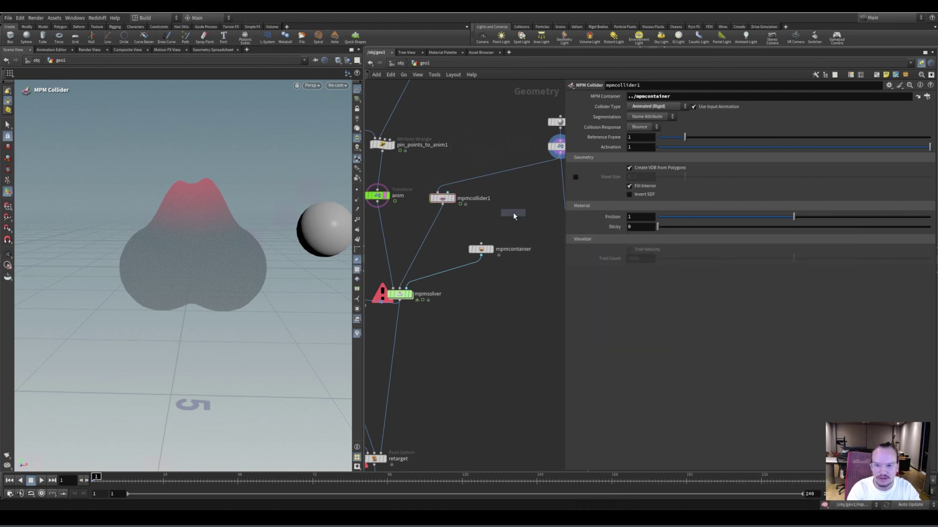
{"action": "left_click", "coordinate": [513, 212]}
Step: Compare the parameters of both MPM Colliders and examine the MPM Container path on mpmcollider1
{"action": "left_click", "coordinate": [442, 198]}
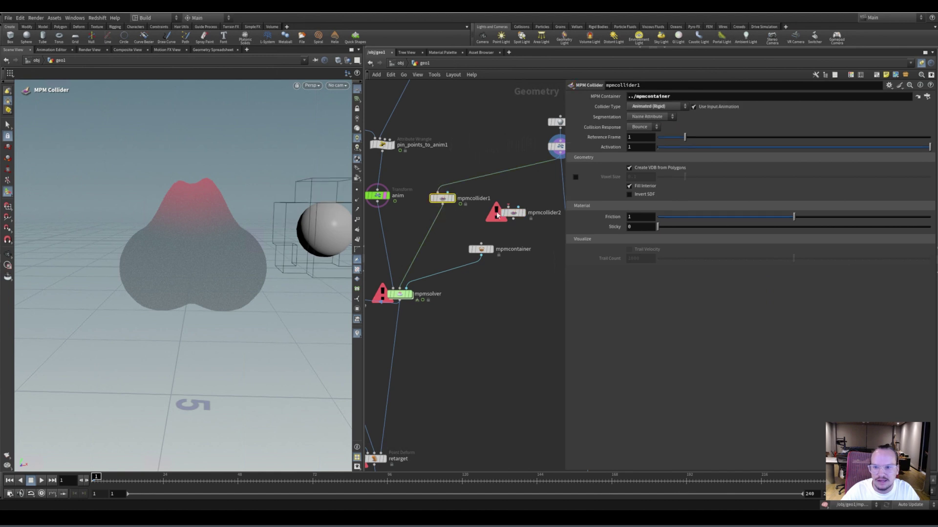
{"action": "middle_click_drag", "start_coordinate": [525, 192], "coordinate": [500, 206]}
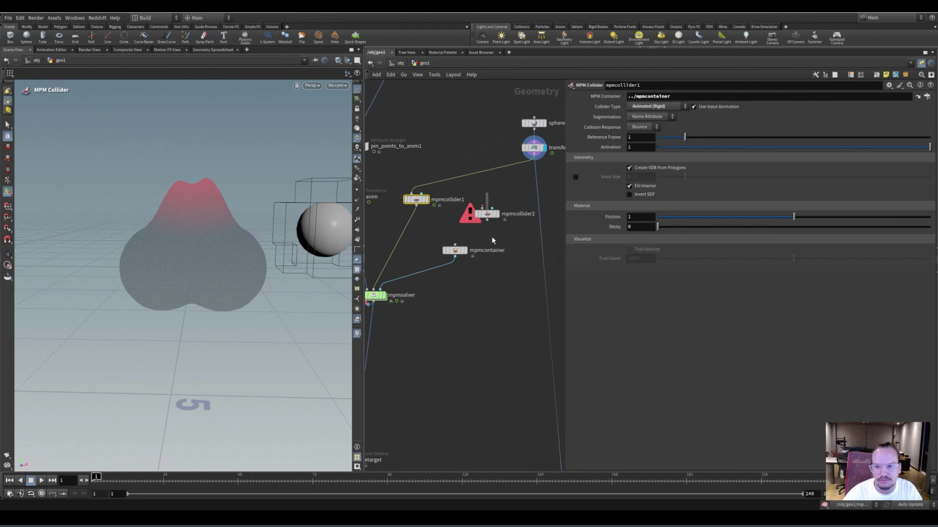
{"action": "left_click", "coordinate": [487, 213]}
{"action": "left_click", "coordinate": [420, 200]}
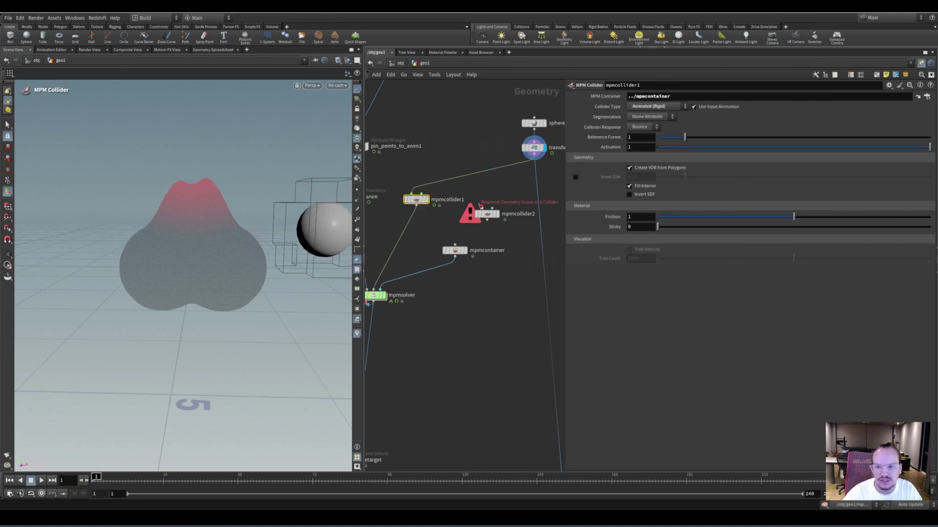
{"action": "left_click", "coordinate": [486, 214]}
{"action": "left_click", "coordinate": [418, 200]}
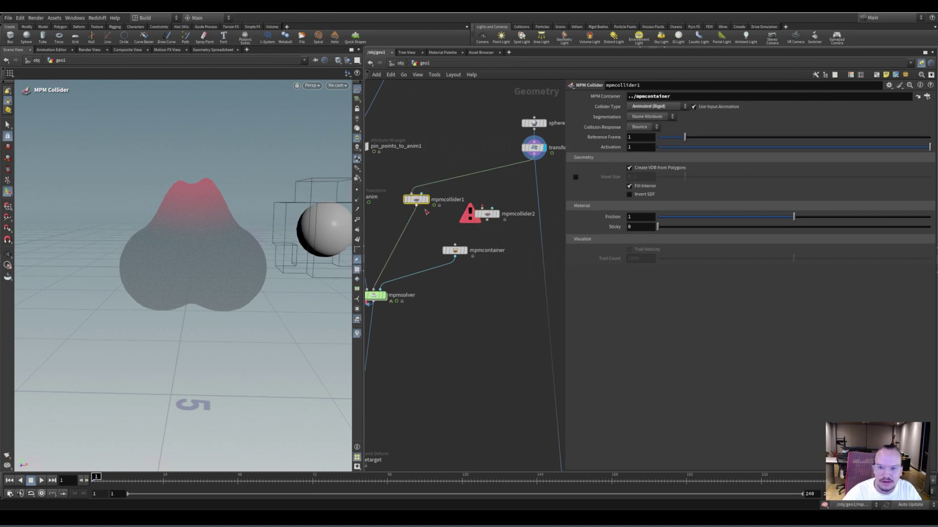
{"action": "left_click_drag", "start_coordinate": [672, 96], "coordinate": [616, 100]}
{"action": "mouse_move", "coordinate": [469, 266]}
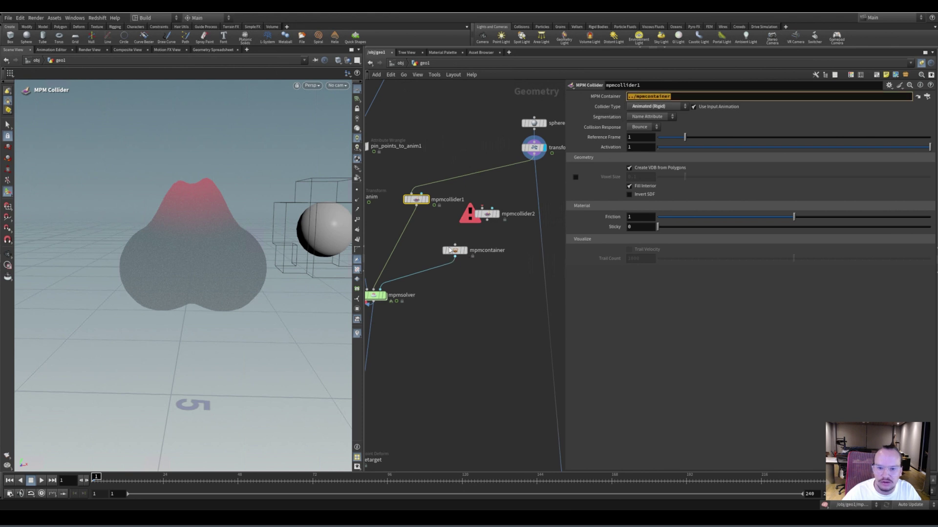
Step: Connect transform4 to the first input of mpmcollider2 and set its Collider Type to Animated (Rigid)
{"action": "left_click", "coordinate": [492, 215]}
{"action": "left_click_drag", "start_coordinate": [528, 161], "coordinate": [484, 211]}
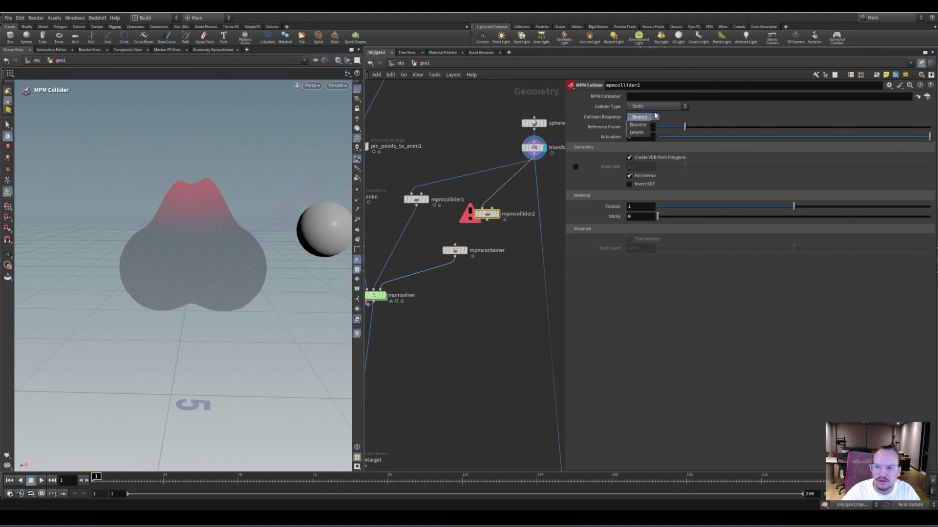
{"action": "left_click", "coordinate": [667, 107]}
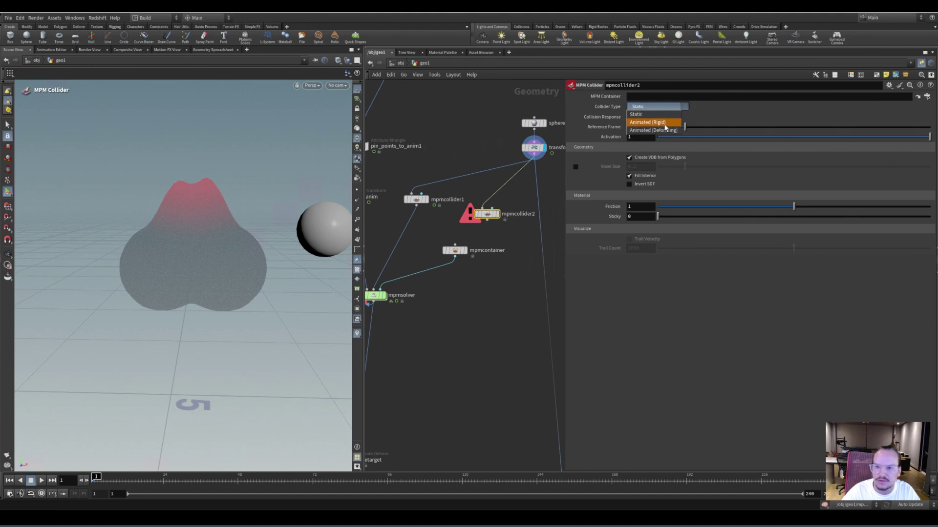
{"action": "left_click", "coordinate": [667, 123]}
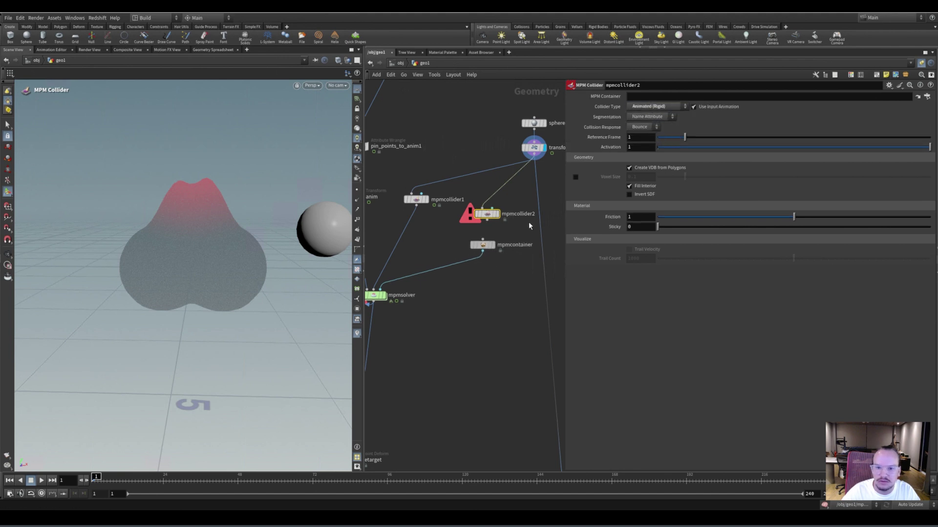
Step: Set the MPM Container of mpmcollider2 to ../mpmcontainer, and delete this second collider
{"action": "left_click_drag", "start_coordinate": [656, 97], "coordinate": [657, 97]}
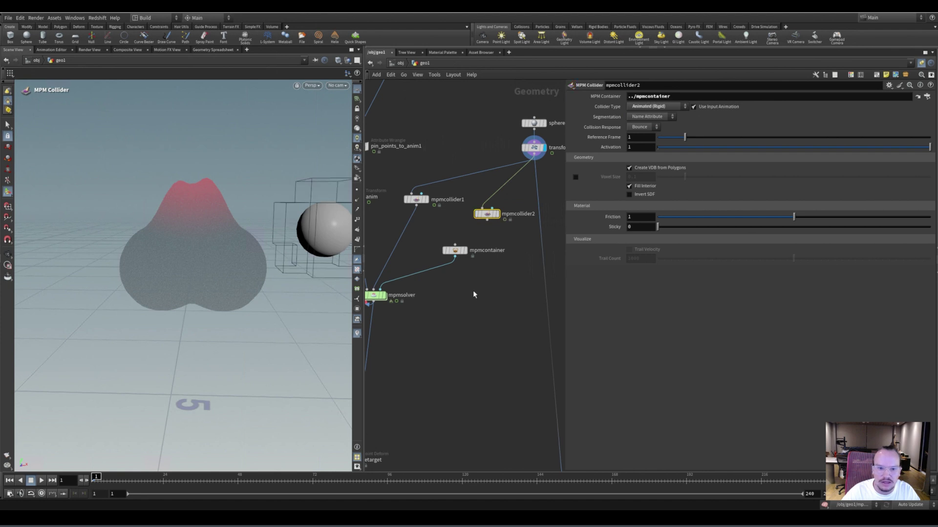
{"action": "left_click", "coordinate": [494, 240]}
{"action": "left_click", "coordinate": [487, 214]}
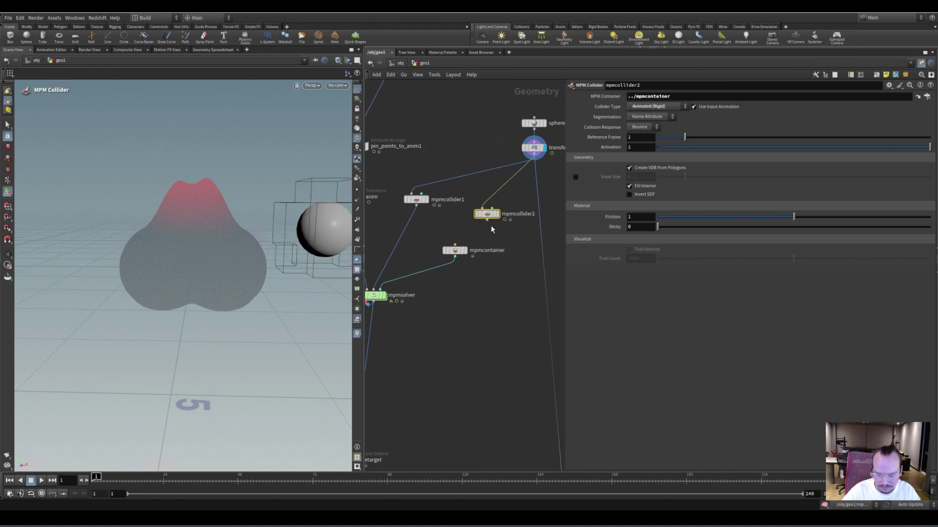
{"action": "key", "text": "Delete"}
Step: Examine the resolution, domain and boundary settings of mpmcontainer, and check mpmcontainer1 in the separate simpler network
{"action": "middle_click_drag", "start_coordinate": [452, 332], "coordinate": [454, 309]}
{"action": "scroll", "coordinate": [451, 310], "scroll_direction": "up", "scroll_amount": 2}
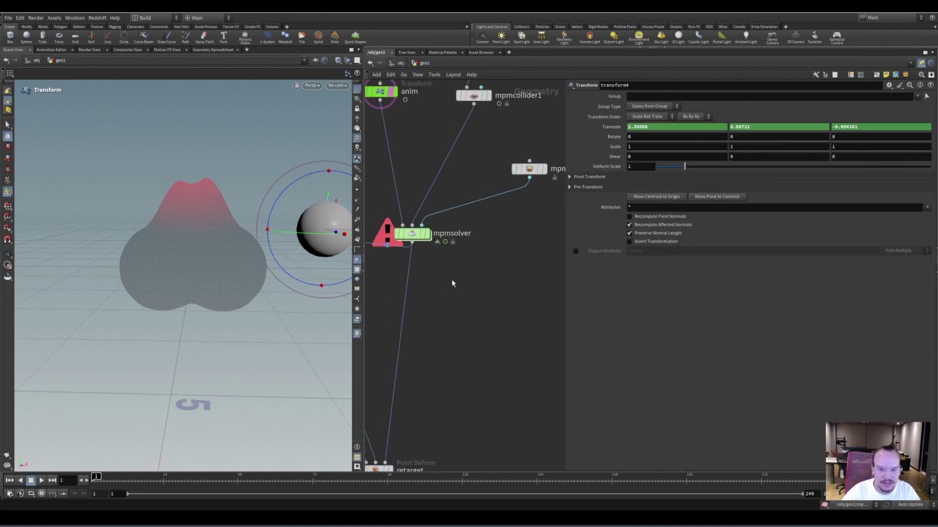
{"action": "middle_click_drag", "start_coordinate": [437, 153], "coordinate": [440, 182]}
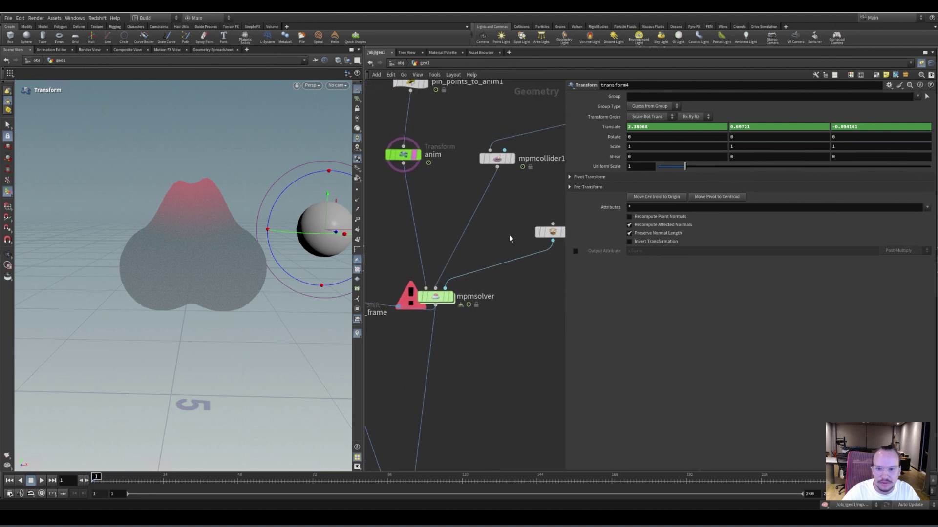
{"action": "scroll", "coordinate": [478, 225], "scroll_direction": "down", "scroll_amount": 2}
{"action": "left_click_drag", "start_coordinate": [519, 255], "coordinate": [518, 262]}
{"action": "scroll", "coordinate": [515, 282], "scroll_direction": "down", "scroll_amount": 5}
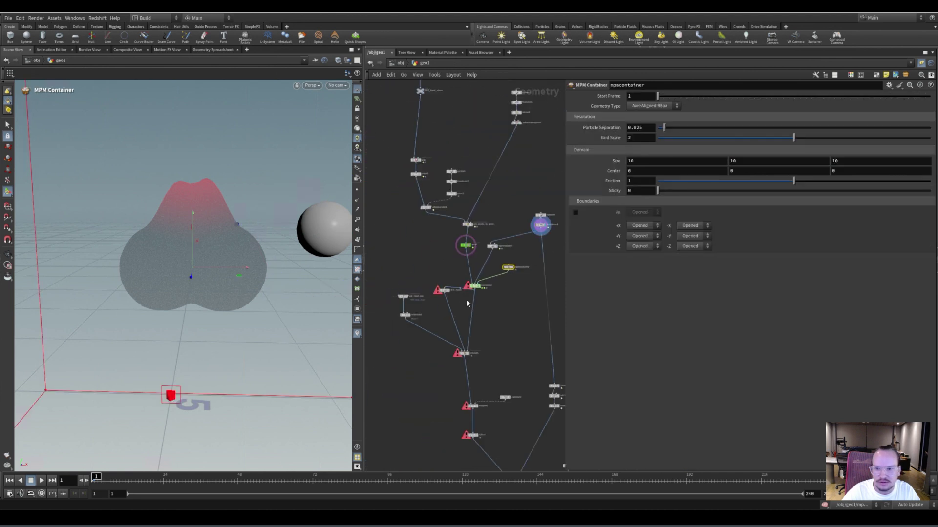
{"action": "middle_click_drag", "start_coordinate": [489, 237], "coordinate": [623, 248]}
{"action": "scroll", "coordinate": [470, 252], "scroll_direction": "up", "scroll_amount": 2}
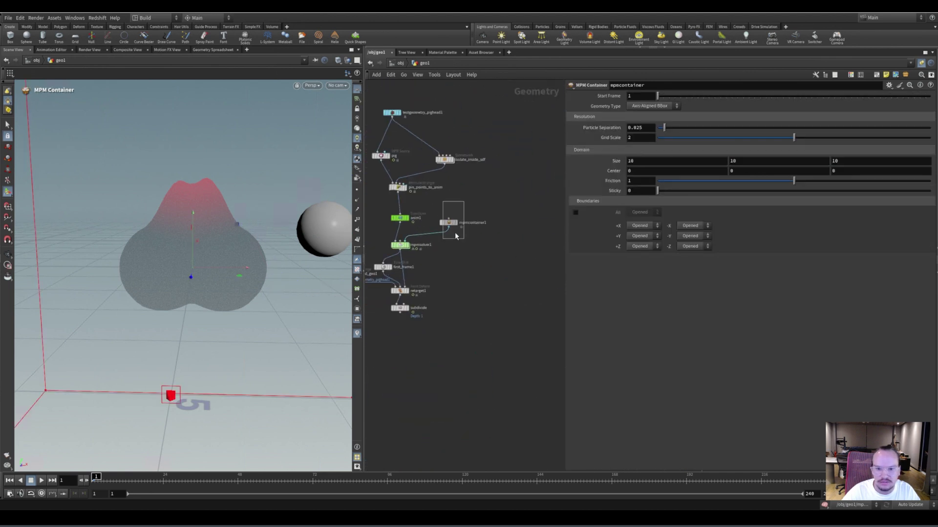
{"action": "middle_click_drag", "start_coordinate": [503, 283], "coordinate": [276, 173]}
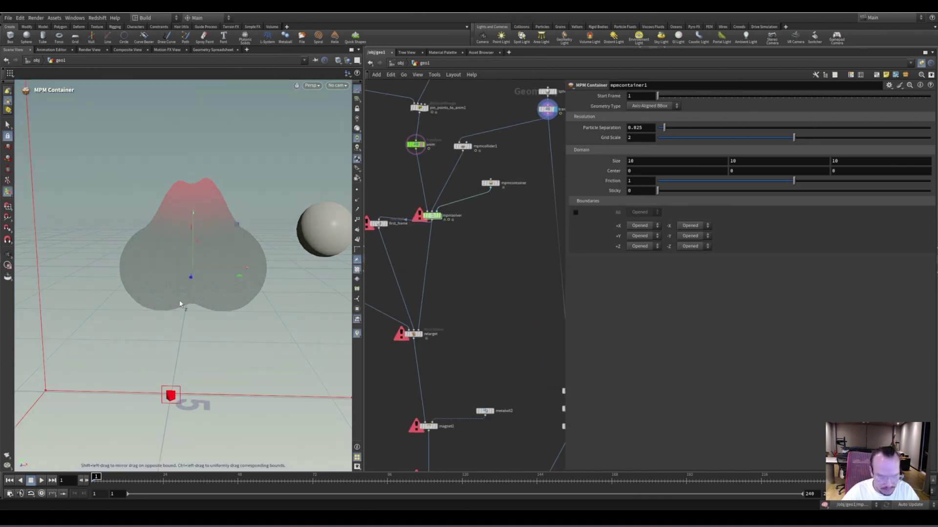
Step: Display the mpmsolver node and inspect its colored particles and sphere collider in the viewport
{"action": "key", "text": "Escape"}
{"action": "left_click_drag", "start_coordinate": [178, 303], "coordinate": [188, 260]}
{"action": "right_click_drag", "start_coordinate": [188, 261], "coordinate": [226, 247], "text": "alt"}
{"action": "scroll", "coordinate": [454, 217], "scroll_direction": "up", "scroll_amount": 3}
{"action": "left_click", "coordinate": [426, 207]}
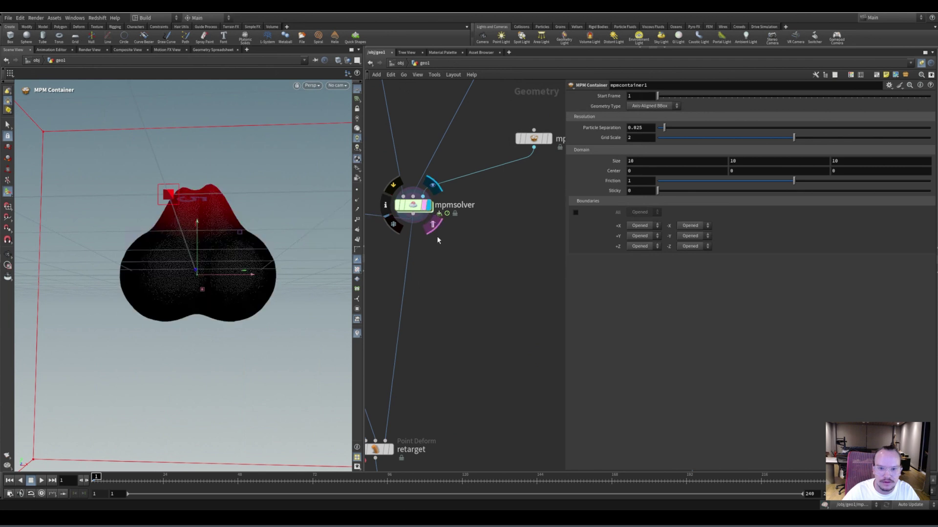
{"action": "mouse_move", "coordinate": [205, 256]}
{"action": "right_mouse_down", "text": "alt"}
{"action": "mouse_move", "coordinate": [178, 276]}
{"action": "mouse_move", "coordinate": [195, 256]}
{"action": "right_mouse_up", "text": "alt"}
{"action": "left_click_drag", "start_coordinate": [195, 256], "coordinate": [192, 253], "text": "alt"}
{"action": "right_click_drag", "start_coordinate": [192, 254], "coordinate": [228, 209], "text": "alt"}
{"action": "left_click_drag", "start_coordinate": [192, 230], "coordinate": [211, 248], "text": "alt"}
{"action": "right_click_drag", "start_coordinate": [212, 247], "coordinate": [226, 240], "text": "alt"}
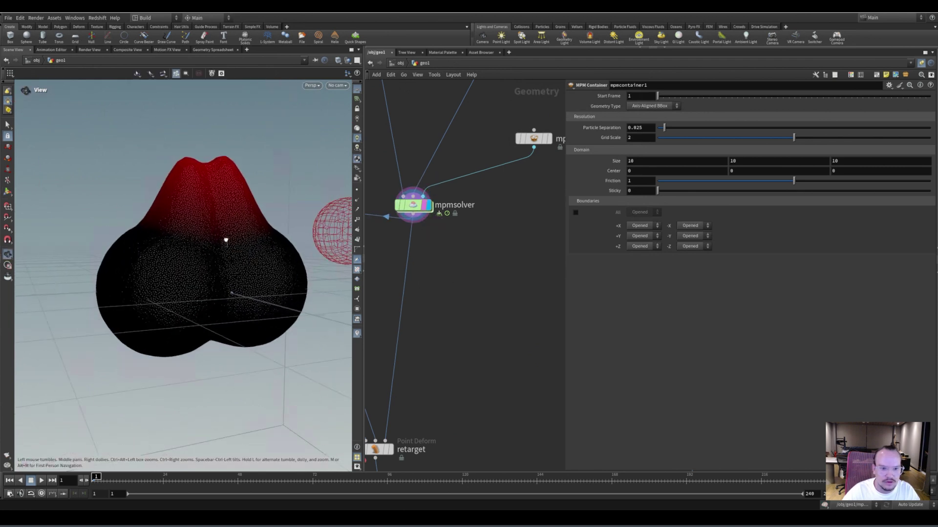
{"action": "left_click_drag", "start_coordinate": [227, 240], "coordinate": [222, 240], "text": "alt"}
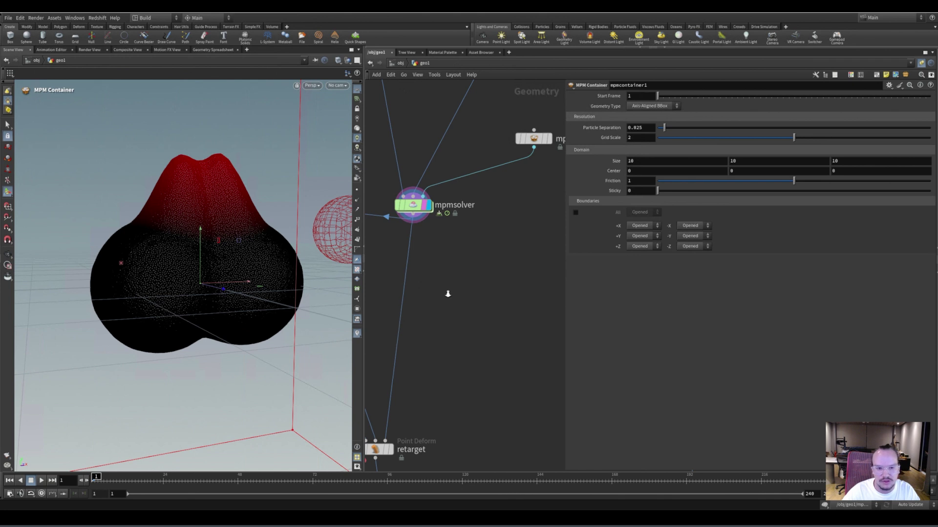
Step: Display attribtransfer1 and set its Blend Width condition to 1.92
{"action": "right_click_drag", "start_coordinate": [446, 298], "coordinate": [451, 318]}
{"action": "middle_click_drag", "start_coordinate": [475, 312], "coordinate": [489, 404]}
{"action": "left_click_drag", "start_coordinate": [417, 218], "coordinate": [420, 209]}
{"action": "middle_click_drag", "start_coordinate": [449, 189], "coordinate": [459, 218]}
{"action": "mouse_move", "coordinate": [436, 184]}
{"action": "middle_mouse_down"}
{"action": "mouse_move", "coordinate": [419, 161]}
{"action": "mouse_move", "coordinate": [424, 192]}
{"action": "middle_mouse_up"}
{"action": "left_click", "coordinate": [423, 231]}
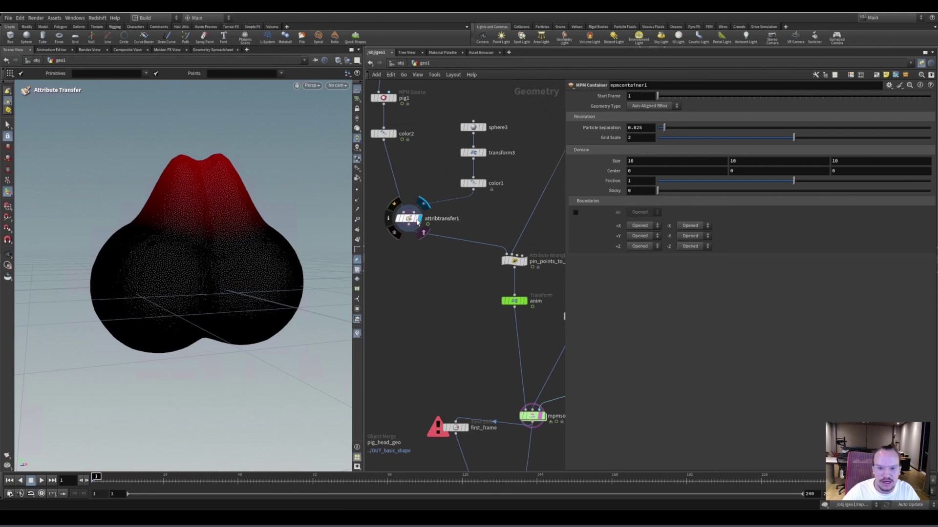
{"action": "left_click", "coordinate": [409, 220]}
{"action": "mouse_move", "coordinate": [704, 192]}
{"action": "left_mouse_down"}
{"action": "mouse_move", "coordinate": [680, 190]}
{"action": "mouse_move", "coordinate": [722, 194]}
{"action": "mouse_move", "coordinate": [691, 192]}
{"action": "mouse_move", "coordinate": [720, 192]}
{"action": "mouse_move", "coordinate": [702, 192]}
{"action": "mouse_move", "coordinate": [710, 196]}
{"action": "left_mouse_up"}
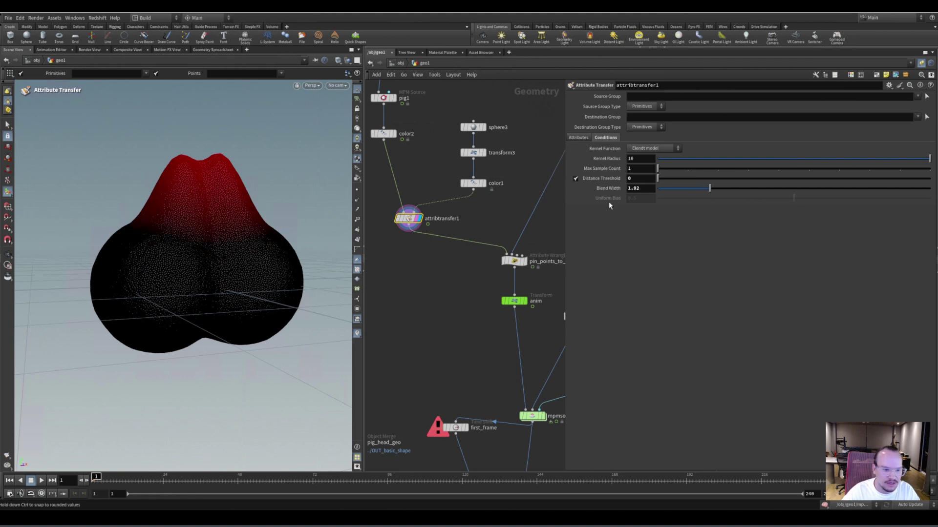
Step: Go inside mpmsolver's dive target, align popdrag1 above the PARTICLES output and examine its air resistance VEXpression
{"action": "middle_click_drag", "start_coordinate": [440, 299], "coordinate": [355, 200]}
{"action": "scroll", "coordinate": [462, 361], "scroll_direction": "up", "scroll_amount": 3}
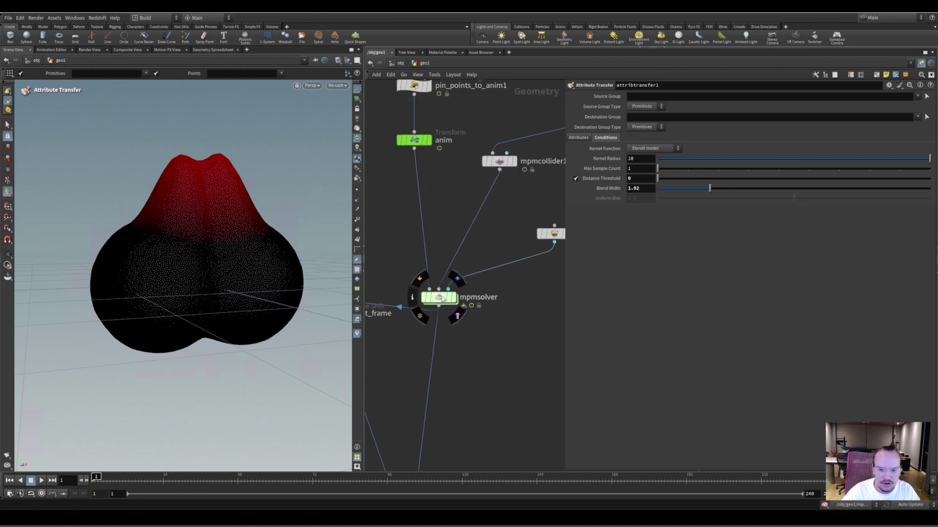
{"action": "double_click", "coordinate": [442, 299]}
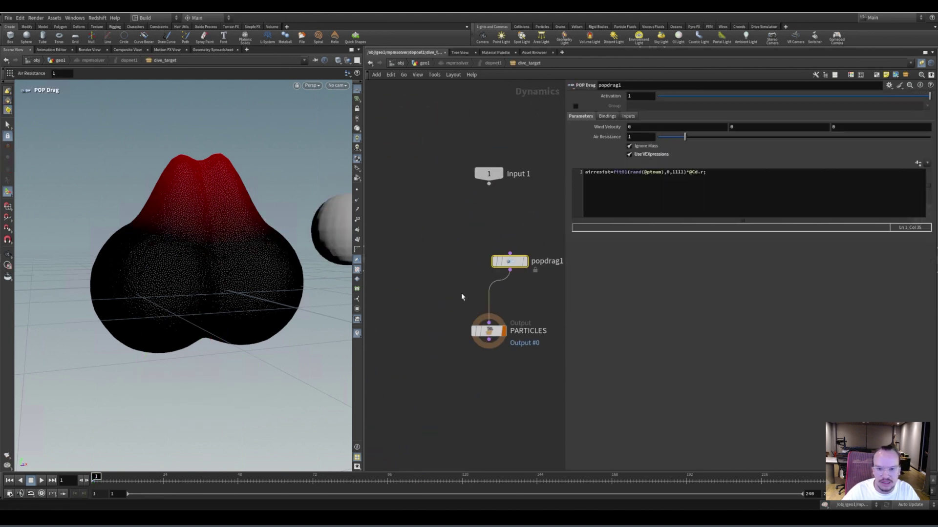
{"action": "middle_click_drag", "start_coordinate": [453, 288], "coordinate": [422, 281]}
{"action": "left_click_drag", "start_coordinate": [474, 254], "coordinate": [454, 239]}
{"action": "scroll", "coordinate": [482, 280], "scroll_direction": "down", "scroll_amount": 5}
{"action": "middle_click_drag", "start_coordinate": [489, 281], "coordinate": [456, 268]}
{"action": "scroll", "coordinate": [461, 259], "scroll_direction": "up", "scroll_amount": 3}
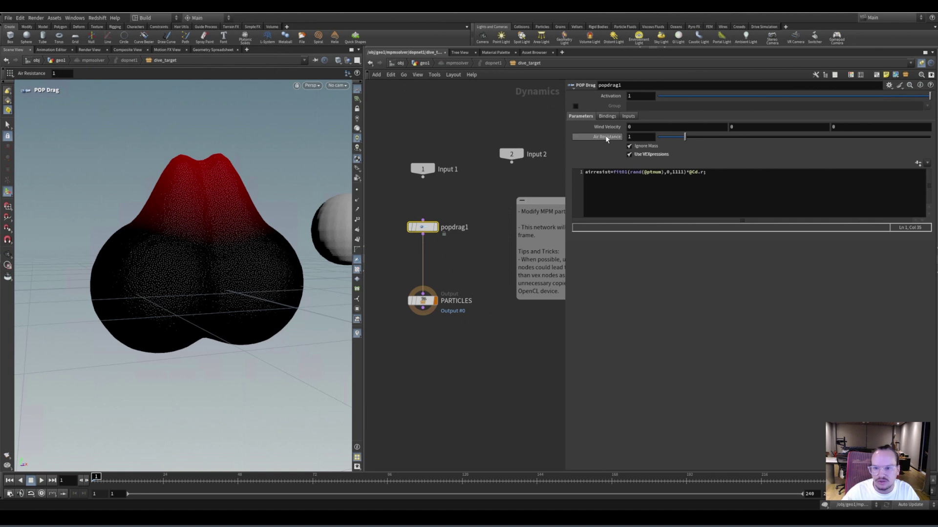
{"action": "mouse_move", "coordinate": [606, 139]}
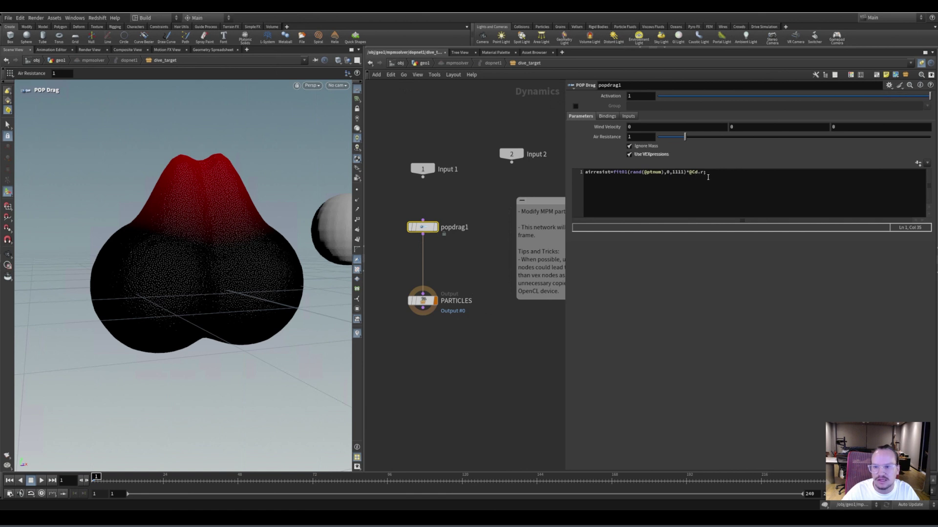
Step: Return to geo1, display mpmsolver and play the soft-body simulation, ending with a rewind to frame 1
{"action": "left_click", "coordinate": [428, 64]}
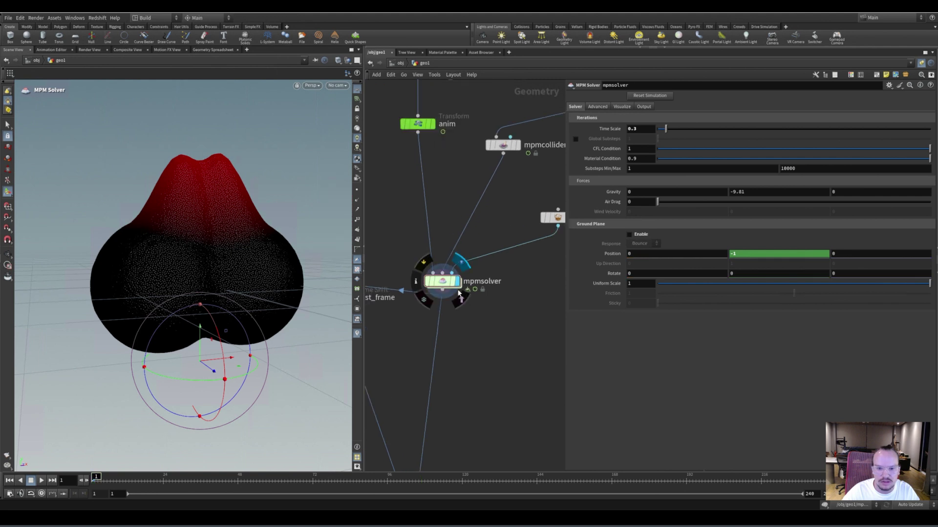
{"action": "left_click", "coordinate": [456, 282]}
{"action": "key", "text": "Escape"}
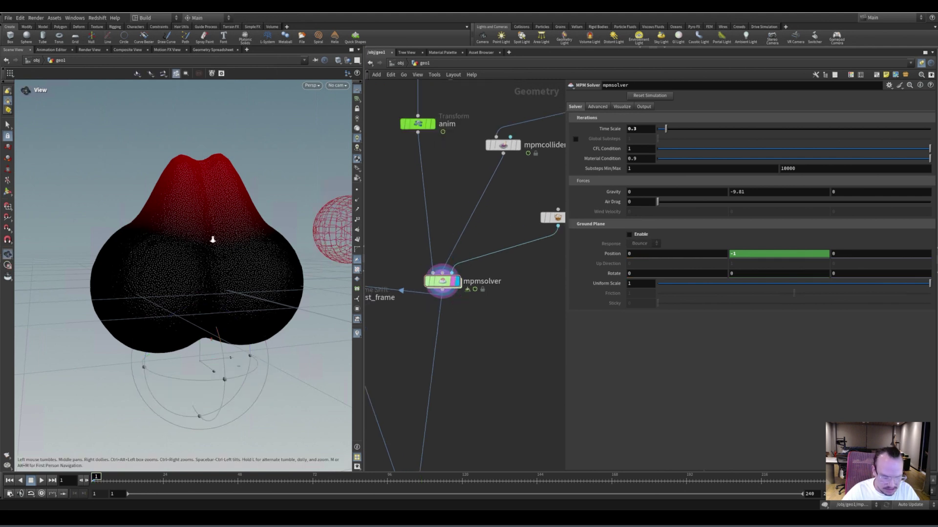
{"action": "mouse_move", "coordinate": [211, 239]}
{"action": "left_mouse_down"}
{"action": "mouse_move", "coordinate": [215, 264]}
{"action": "mouse_move", "coordinate": [224, 243]}
{"action": "mouse_move", "coordinate": [233, 260]}
{"action": "mouse_move", "coordinate": [211, 232]}
{"action": "left_mouse_up"}
{"action": "key", "text": "Return"}
{"action": "left_click", "coordinate": [41, 480]}
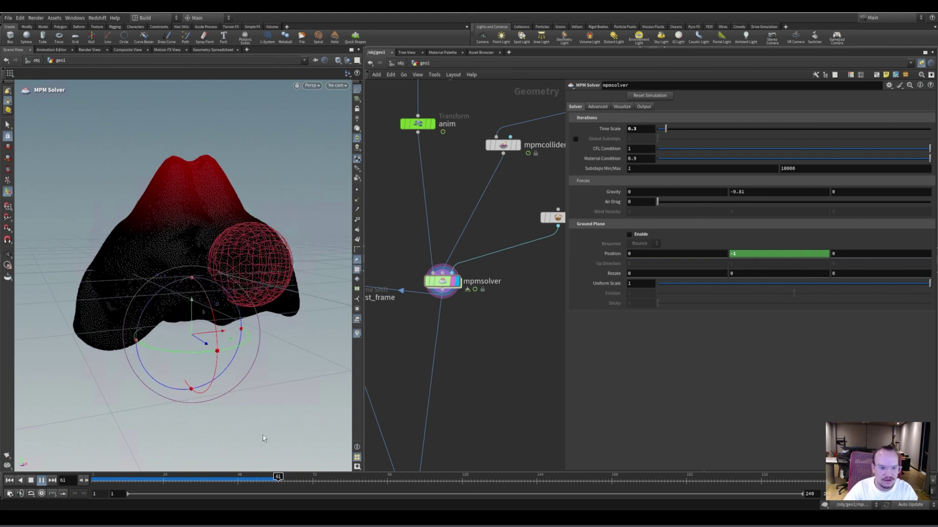
{"action": "left_click_drag", "start_coordinate": [242, 478], "coordinate": [72, 476]}
Step: Move the anim transform from the output of pin_points_to_anim1 onto the branch feeding its second input
{"action": "scroll", "coordinate": [421, 312], "scroll_direction": "down", "scroll_amount": 8}
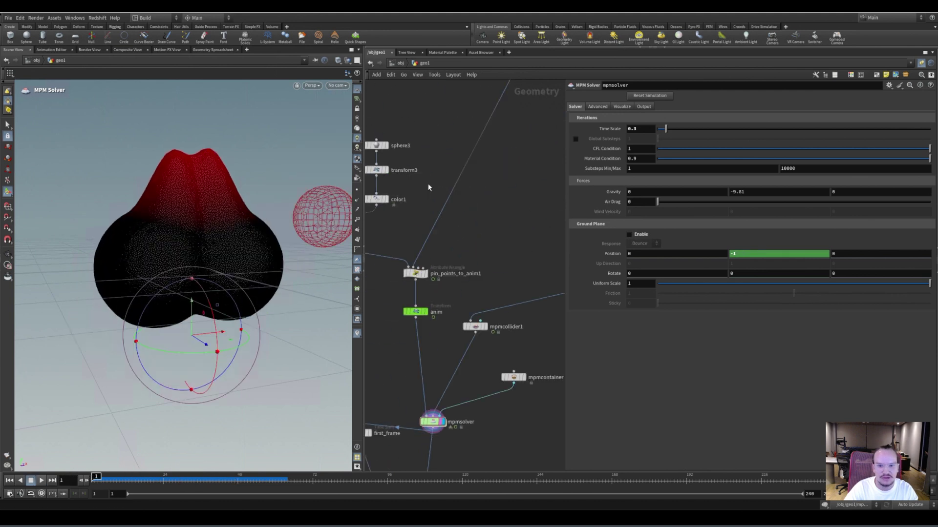
{"action": "middle_click_drag", "start_coordinate": [367, 159], "coordinate": [414, 202]}
{"action": "scroll", "coordinate": [463, 241], "scroll_direction": "up", "scroll_amount": 5}
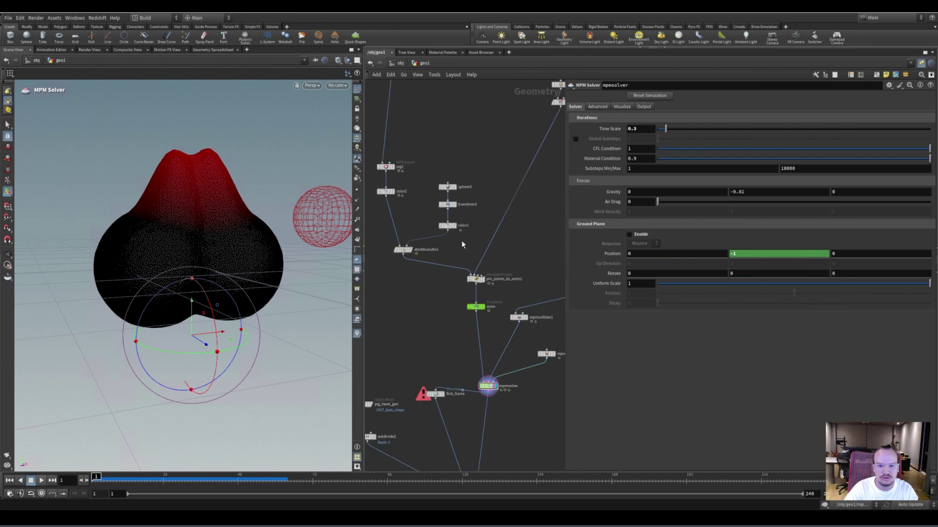
{"action": "key", "text": "Delete"}
{"action": "key", "text": "ctrl+z"}
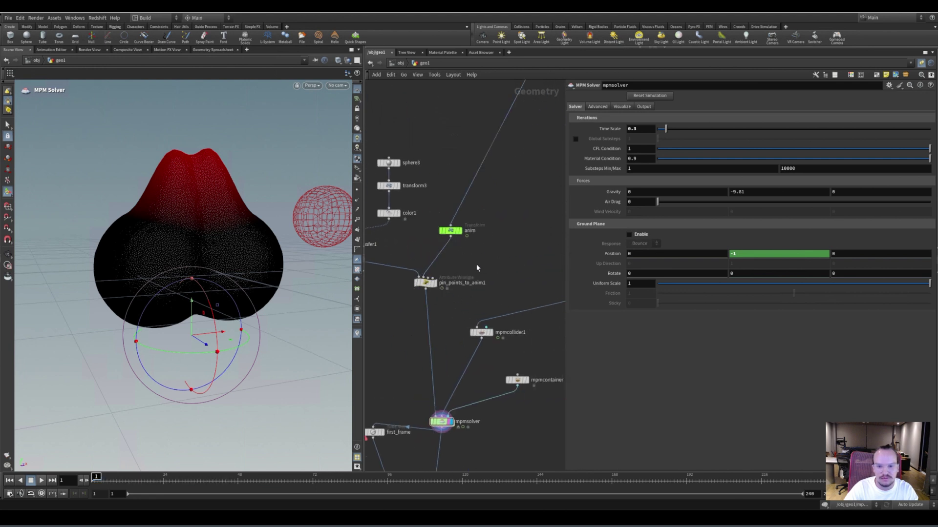
{"action": "middle_click_drag", "start_coordinate": [475, 223], "coordinate": [479, 177]}
{"action": "middle_click_drag", "start_coordinate": [452, 280], "coordinate": [459, 238]}
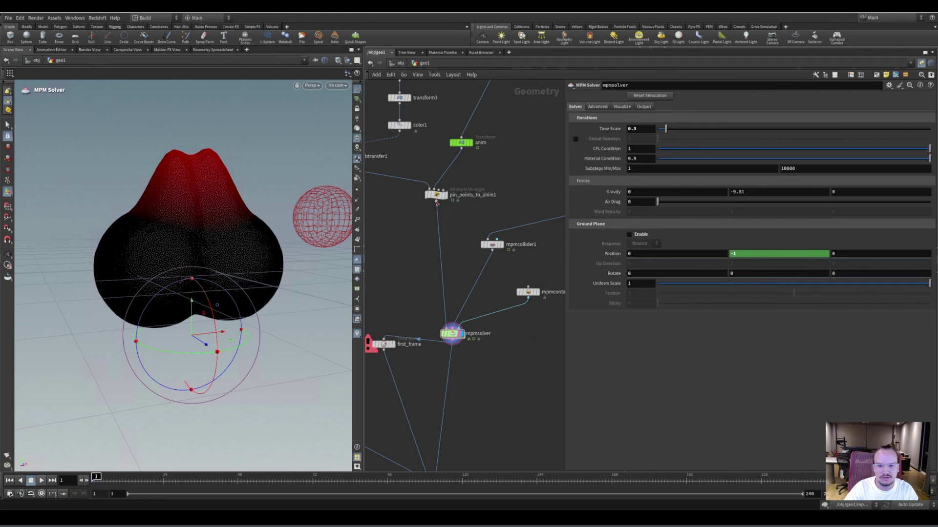
Step: Play the mpmsolver simulation, stop at frame 36 and inspect how the sphere deforms the soft body
{"action": "middle_click_drag", "start_coordinate": [483, 376], "coordinate": [474, 305]}
{"action": "scroll", "coordinate": [475, 292], "scroll_direction": "up", "scroll_amount": 3}
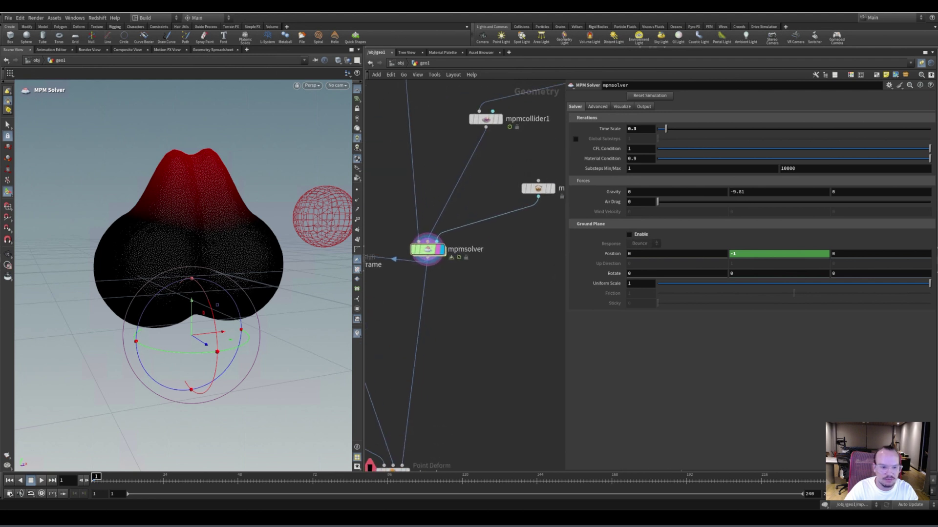
{"action": "left_click", "coordinate": [42, 481]}
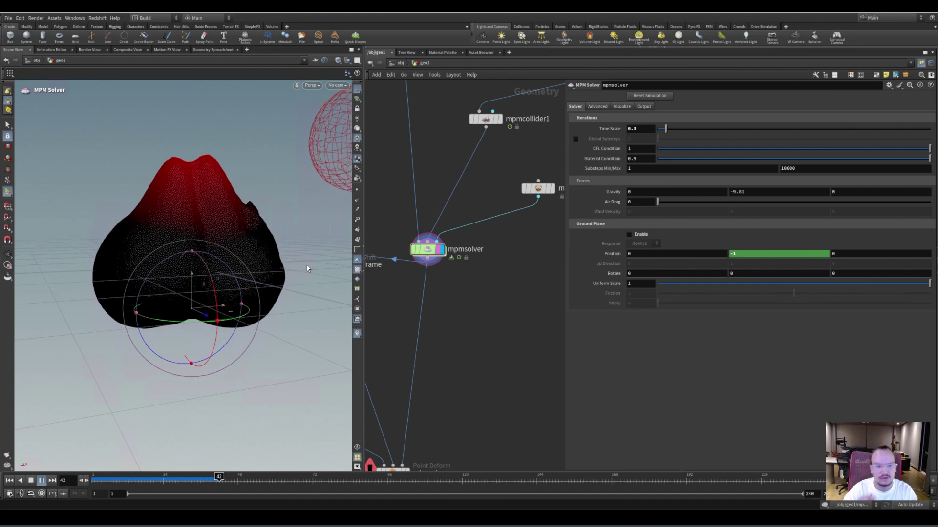
{"action": "left_click", "coordinate": [201, 481]}
{"action": "scroll", "coordinate": [185, 277], "scroll_direction": "down", "scroll_amount": 4}
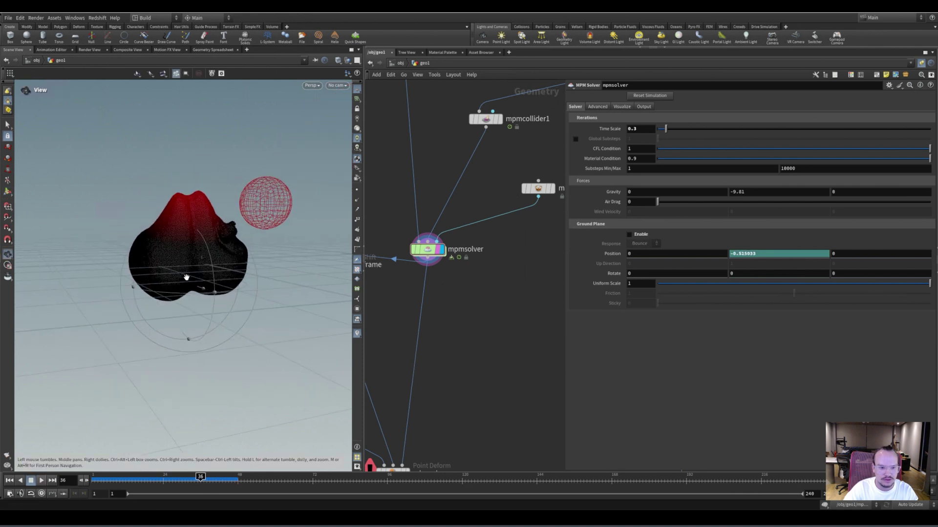
{"action": "left_click_drag", "start_coordinate": [187, 275], "coordinate": [230, 266], "text": "alt"}
{"action": "scroll", "coordinate": [218, 243], "scroll_direction": "up", "scroll_amount": 3}
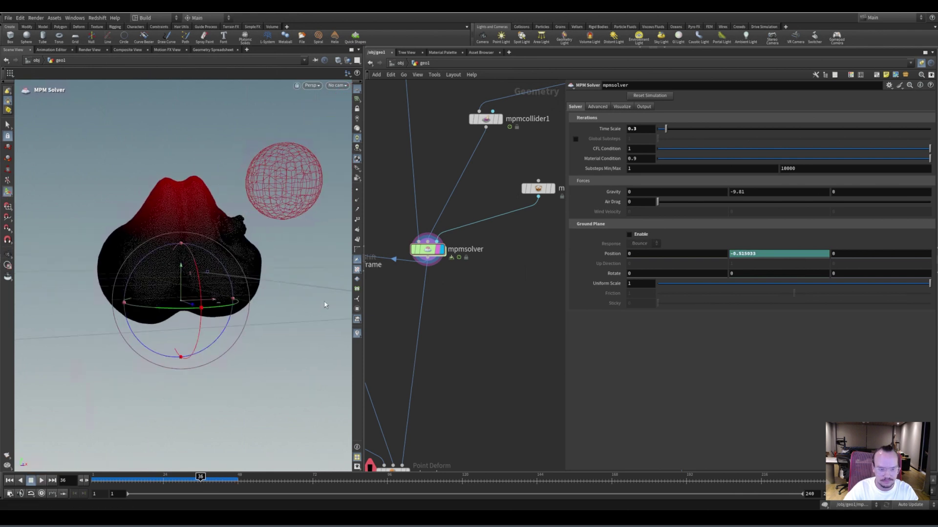
Step: Add a Color node below mpmsolver and connect the solver's first output to its input
{"action": "middle_click_drag", "start_coordinate": [475, 352], "coordinate": [485, 330]}
{"action": "key", "text": "Tab"}
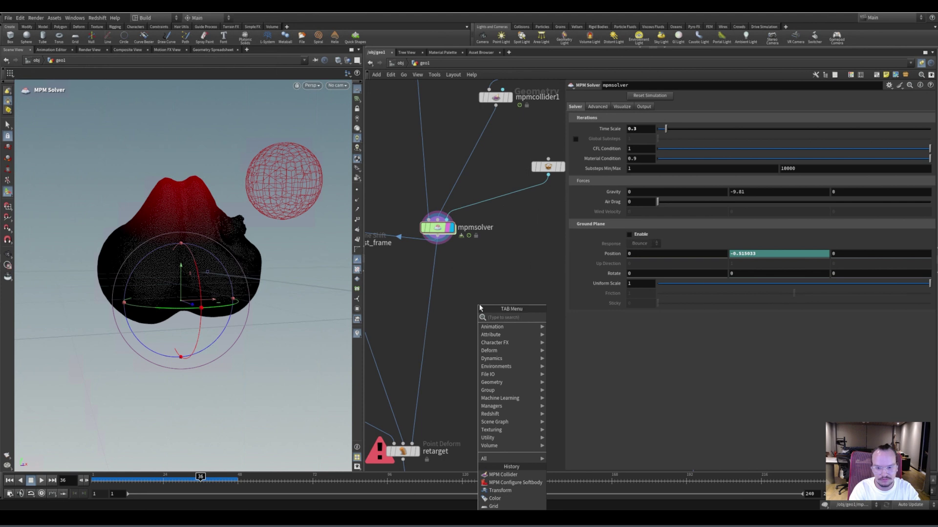
{"action": "type", "text": "color"}
{"action": "key", "text": "Return"}
{"action": "left_click", "coordinate": [479, 307]}
{"action": "scroll", "coordinate": [452, 285], "scroll_direction": "up", "scroll_amount": 4}
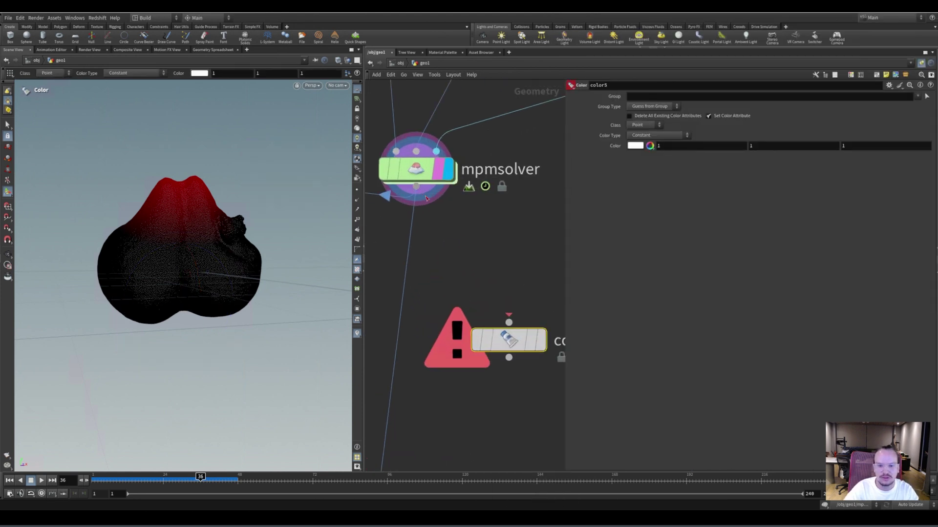
{"action": "left_click_drag", "start_coordinate": [416, 187], "coordinate": [509, 322]}
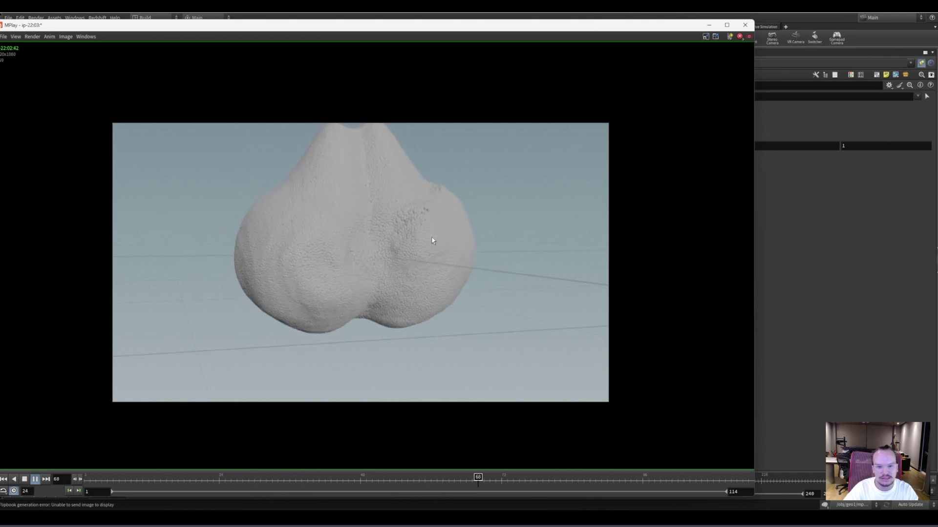
Step: Close the flipbook preview, and briefly enable mpmsolver's ground plane to view it below the soft body
{"action": "left_click", "coordinate": [745, 26]}
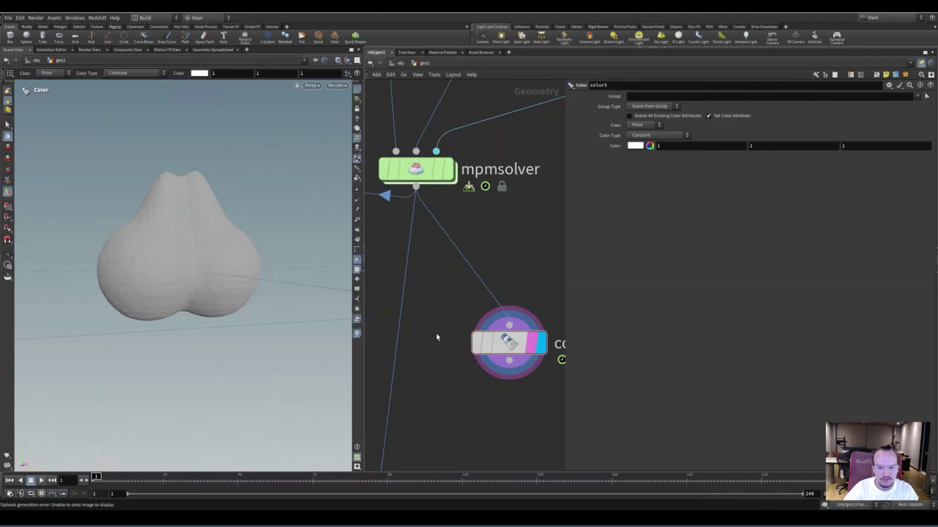
{"action": "scroll", "coordinate": [436, 337], "scroll_direction": "down", "scroll_amount": 3}
{"action": "left_click_drag", "start_coordinate": [473, 281], "coordinate": [412, 238]}
{"action": "scroll", "coordinate": [498, 279], "scroll_direction": "down", "scroll_amount": 5}
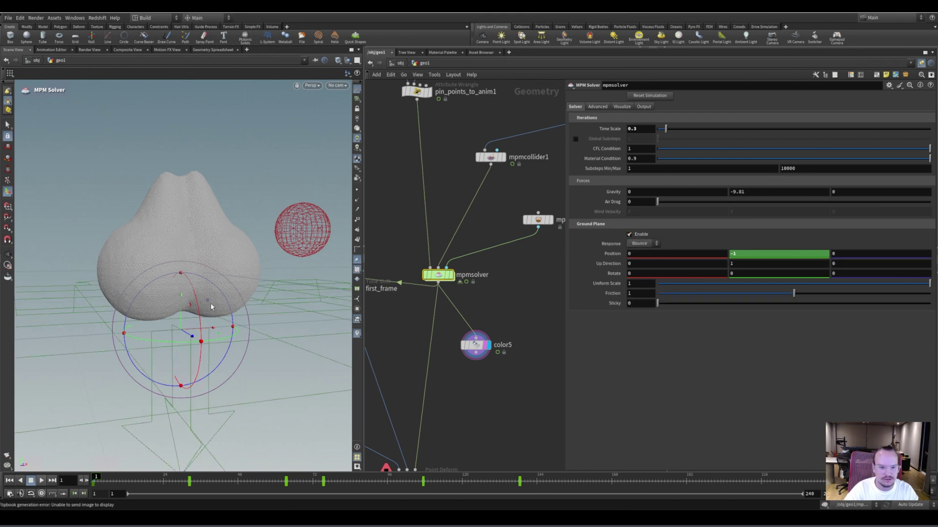
{"action": "right_click_drag", "start_coordinate": [186, 295], "coordinate": [197, 266], "text": "alt"}
{"action": "left_click_drag", "start_coordinate": [197, 265], "coordinate": [239, 260], "text": "alt"}
{"action": "right_click_drag", "start_coordinate": [238, 259], "coordinate": [230, 276], "text": "alt"}
{"action": "left_click_drag", "start_coordinate": [230, 277], "coordinate": [236, 272], "text": "alt"}
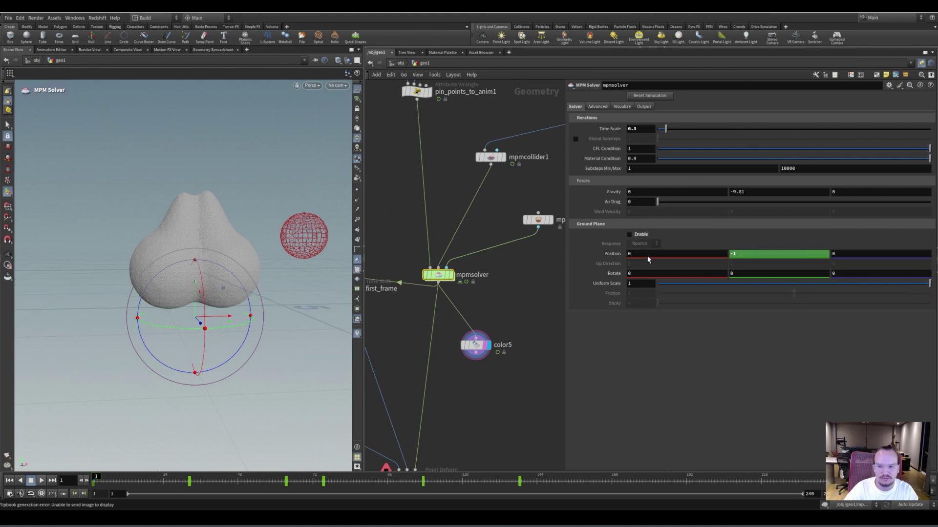
Step: Review the network around mpmsolver and display the pig_head_geo object merge beside the retarget branch
{"action": "right_click_drag", "start_coordinate": [497, 302], "coordinate": [520, 280]}
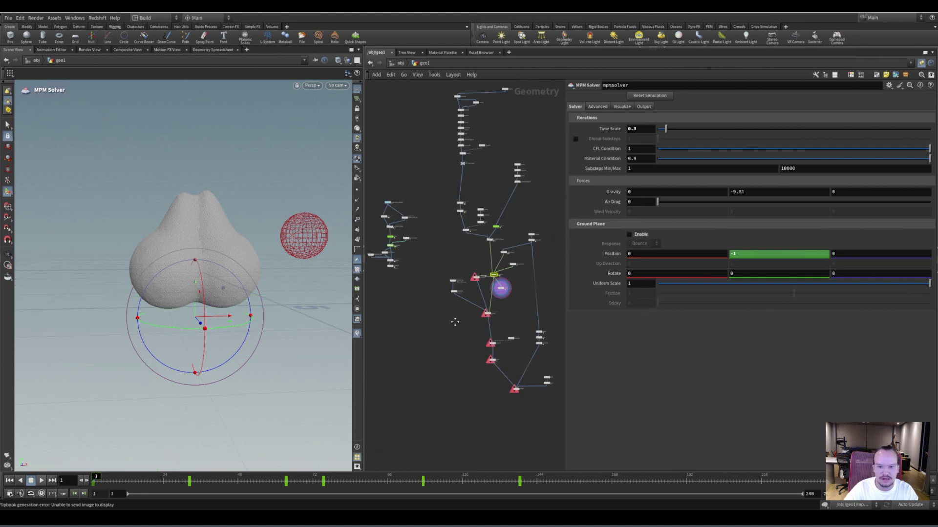
{"action": "middle_click_drag", "start_coordinate": [454, 322], "coordinate": [501, 363]}
{"action": "right_click_drag", "start_coordinate": [461, 290], "coordinate": [426, 293]}
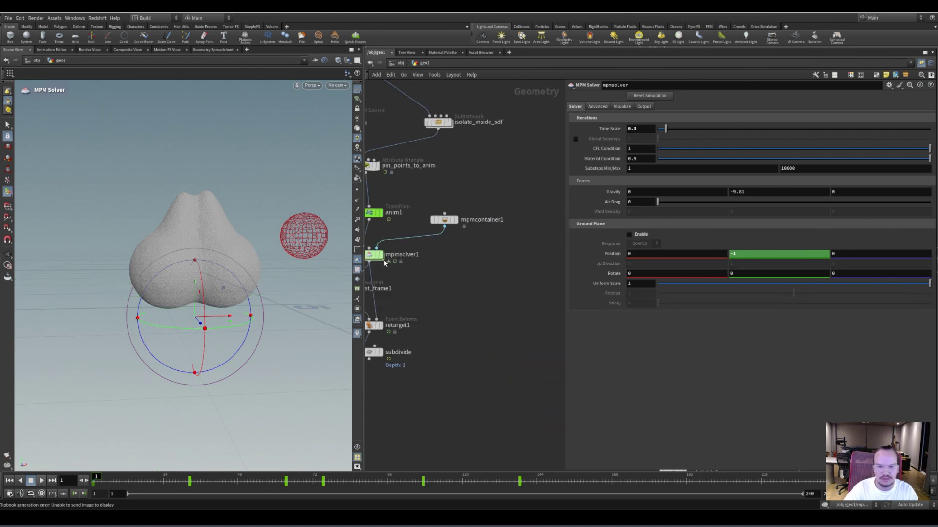
{"action": "scroll", "coordinate": [431, 288], "scroll_direction": "down", "scroll_amount": 4}
{"action": "middle_click_drag", "start_coordinate": [562, 362], "coordinate": [391, 263]}
{"action": "middle_click_drag", "start_coordinate": [509, 273], "coordinate": [492, 278]}
{"action": "scroll", "coordinate": [499, 263], "scroll_direction": "up", "scroll_amount": 4}
{"action": "middle_click_drag", "start_coordinate": [388, 185], "coordinate": [412, 209]}
{"action": "left_click_drag", "start_coordinate": [392, 188], "coordinate": [402, 223]}
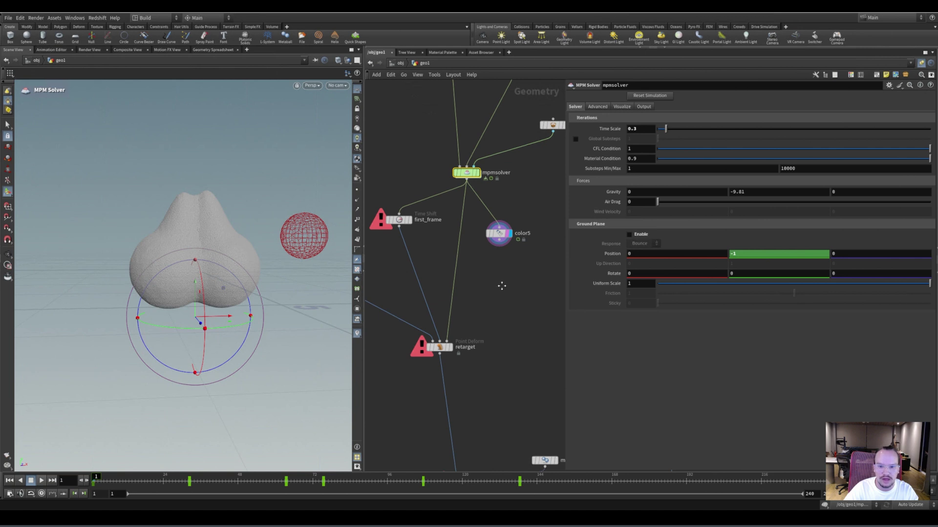
{"action": "scroll", "coordinate": [490, 293], "scroll_direction": "down", "scroll_amount": 3}
{"action": "right_click_drag", "start_coordinate": [431, 227], "coordinate": [470, 266]}
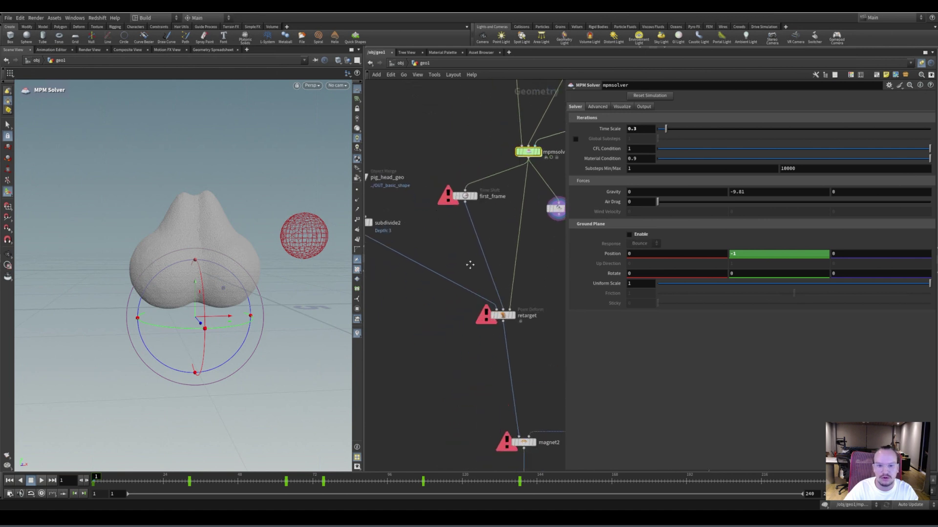
{"action": "middle_click_drag", "start_coordinate": [471, 266], "coordinate": [507, 308]}
{"action": "left_click", "coordinate": [405, 222]}
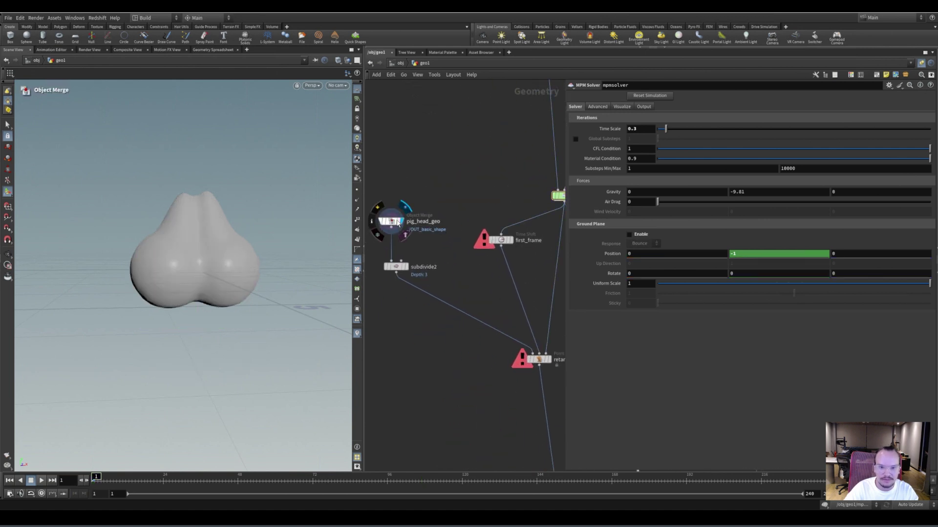
Step: Wire OUT_basic_shape directly into subdivide2 in place of the pig_head_geo object merge
{"action": "right_click_drag", "start_coordinate": [450, 177], "coordinate": [416, 228]}
{"action": "middle_click_drag", "start_coordinate": [453, 210], "coordinate": [479, 360]}
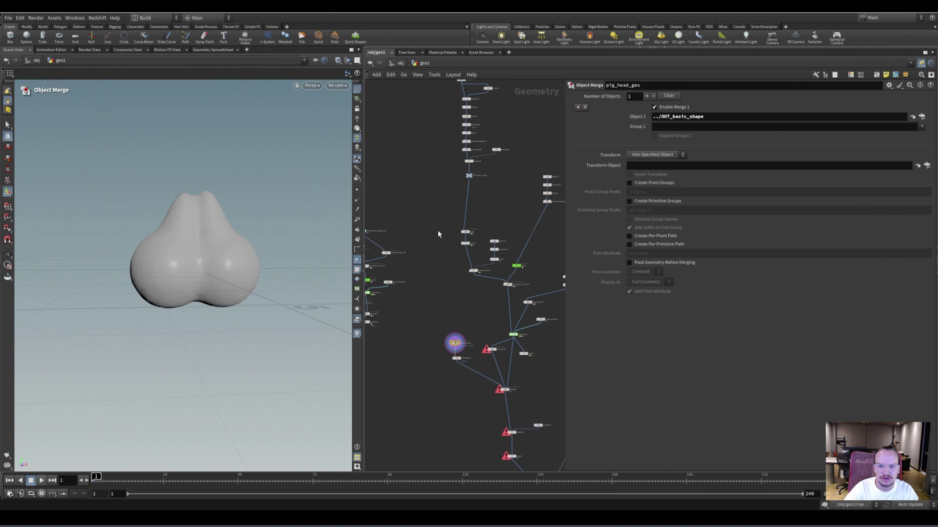
{"action": "scroll", "coordinate": [481, 188], "scroll_direction": "up", "scroll_amount": 4}
{"action": "middle_click_drag", "start_coordinate": [455, 164], "coordinate": [513, 153]}
{"action": "left_click_drag", "start_coordinate": [509, 137], "coordinate": [432, 140]}
{"action": "left_click", "coordinate": [428, 146]}
{"action": "middle_click_drag", "start_coordinate": [444, 452], "coordinate": [445, 179]}
{"action": "middle_click_drag", "start_coordinate": [449, 337], "coordinate": [437, 176]}
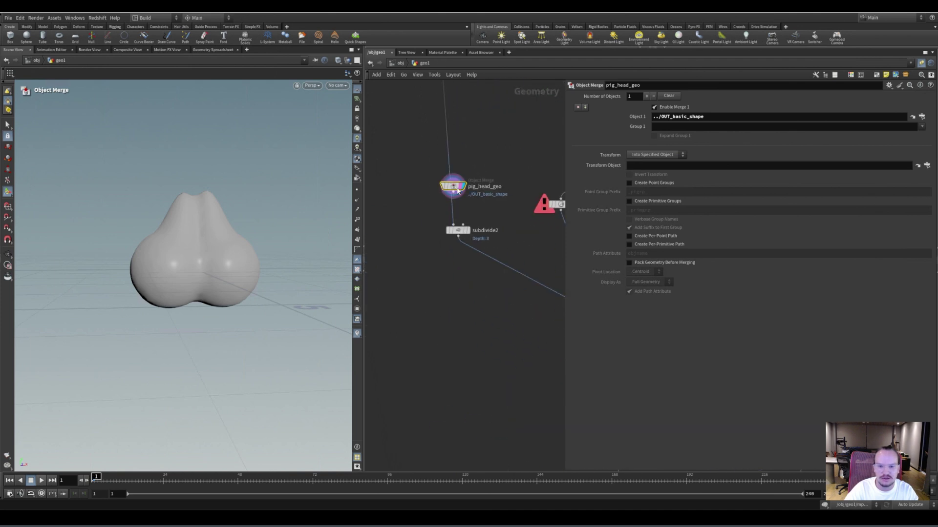
Step: Move pig_head_geo aside, clear of the wire running into subdivide2, and display subdivide2
{"action": "left_click_drag", "start_coordinate": [456, 191], "coordinate": [492, 165]}
{"action": "left_click", "coordinate": [467, 230]}
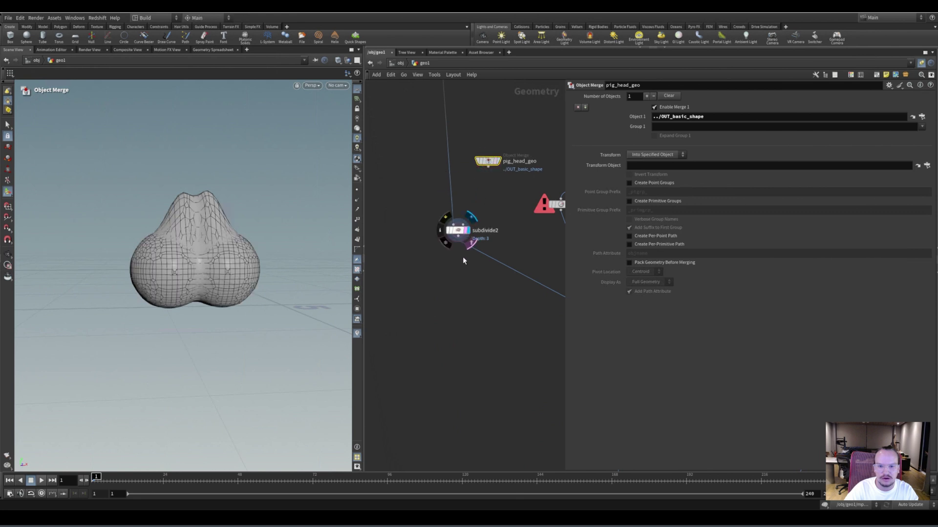
{"action": "left_click", "coordinate": [471, 286]}
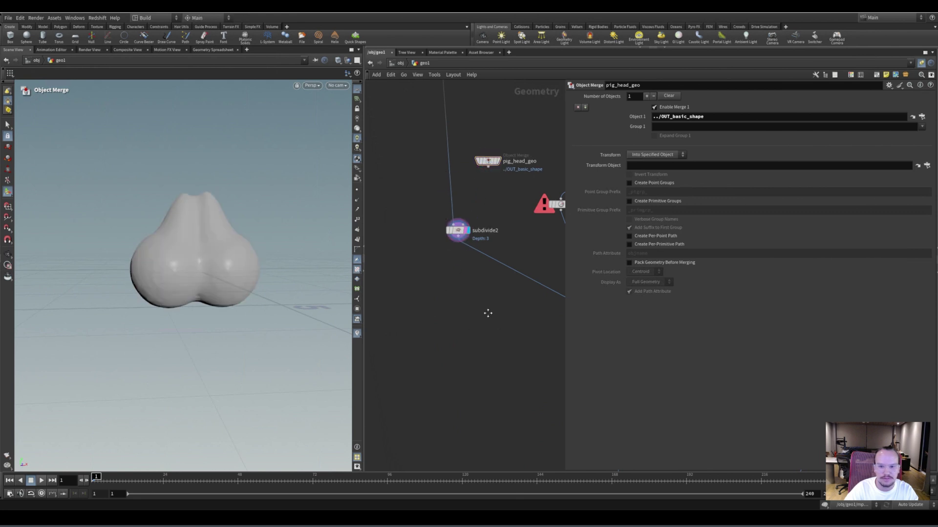
Step: Display the first_frame Time Shift, show its settings and inspect how it feeds the retarget node
{"action": "scroll", "coordinate": [442, 234], "scroll_direction": "down", "scroll_amount": 3}
{"action": "scroll", "coordinate": [450, 201], "scroll_direction": "up", "scroll_amount": 4}
{"action": "left_click", "coordinate": [439, 194]}
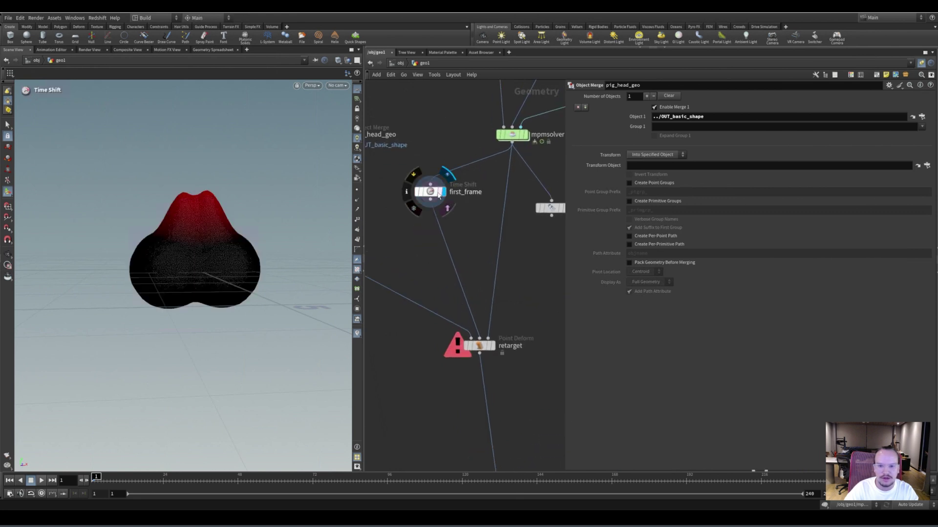
{"action": "left_click", "coordinate": [439, 195]}
{"action": "left_click_drag", "start_coordinate": [438, 195], "coordinate": [443, 211]}
{"action": "middle_click_drag", "start_coordinate": [470, 268], "coordinate": [458, 259]}
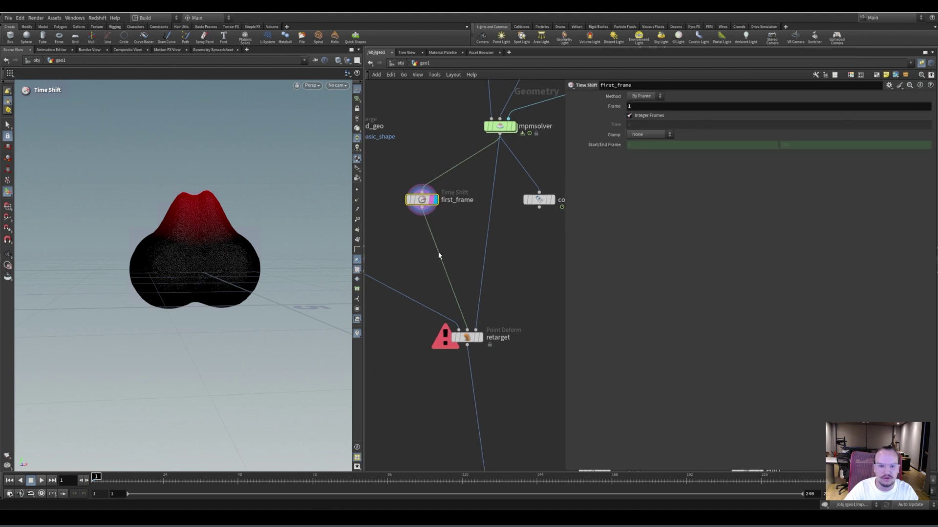
{"action": "mouse_move", "coordinate": [164, 484]}
{"action": "left_mouse_down"}
{"action": "mouse_move", "coordinate": [207, 459]}
{"action": "mouse_move", "coordinate": [433, 470]}
{"action": "mouse_move", "coordinate": [15, 469]}
{"action": "left_mouse_up"}
{"action": "middle_click_drag", "start_coordinate": [517, 314], "coordinate": [494, 298]}
{"action": "scroll", "coordinate": [457, 341], "scroll_direction": "up", "scroll_amount": 2}
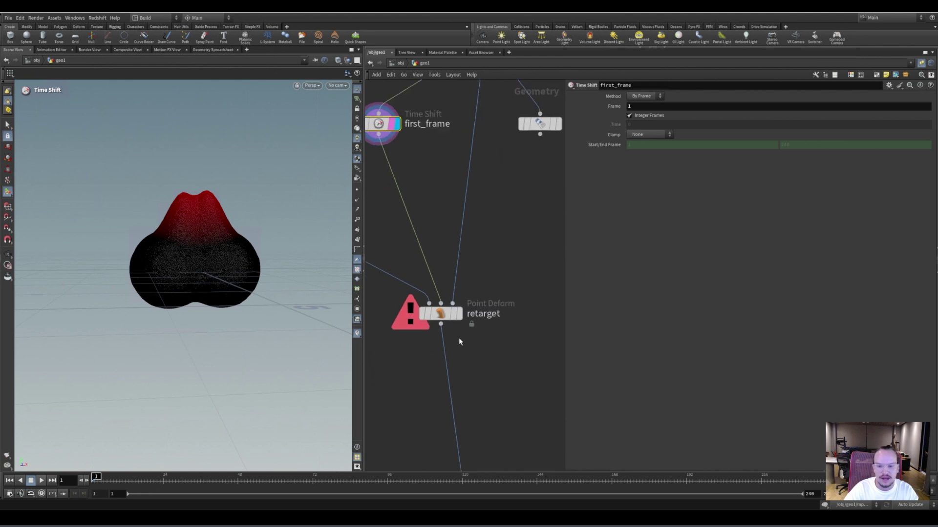
{"action": "scroll", "coordinate": [492, 357], "scroll_direction": "down", "scroll_amount": 3}
{"action": "middle_click_drag", "start_coordinate": [433, 360], "coordinate": [502, 346]}
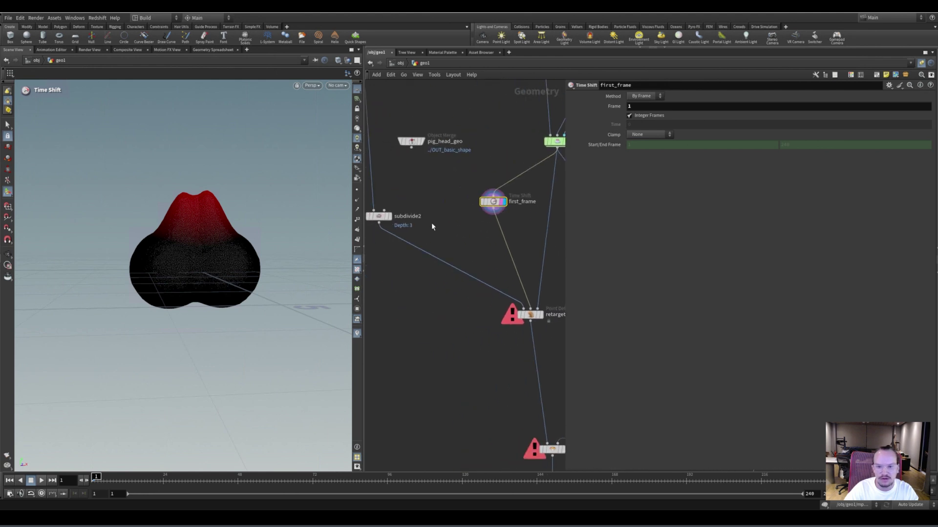
Step: Shift subdivide2 closer to the retarget node and display it
{"action": "left_click_drag", "start_coordinate": [382, 218], "coordinate": [421, 250]}
{"action": "scroll", "coordinate": [421, 250], "scroll_direction": "up", "scroll_amount": 1}
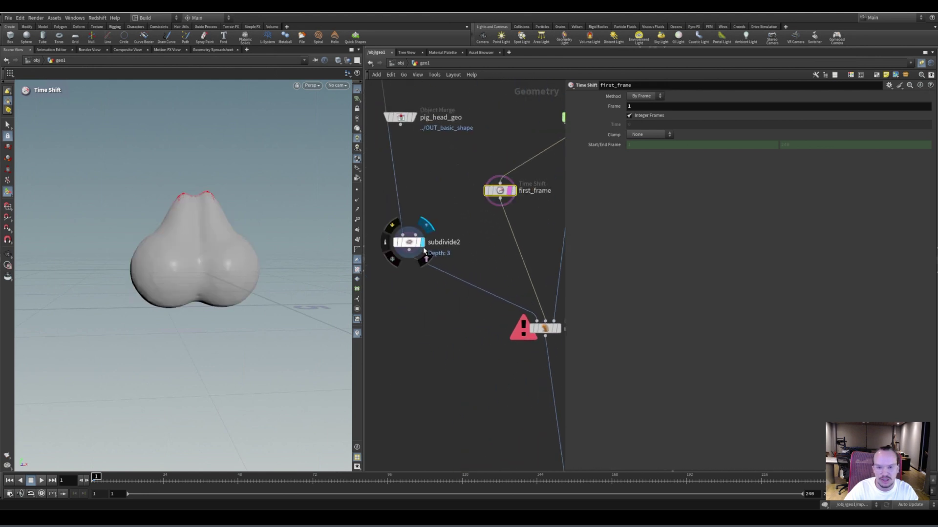
{"action": "left_click", "coordinate": [422, 240]}
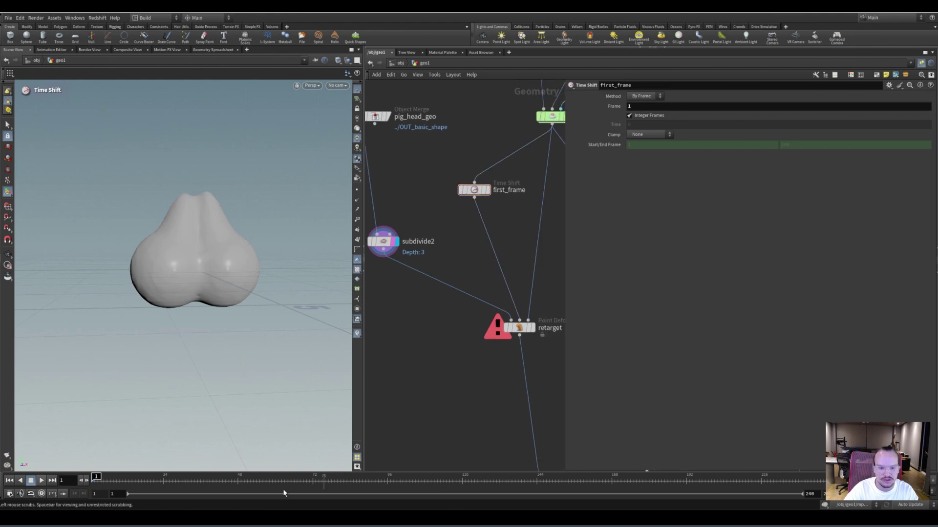
Step: Trace the setup from OUT_basic_shape through the MPM source to the solver, and display first_frame again
{"action": "left_click_drag", "start_coordinate": [320, 481], "coordinate": [328, 482]}
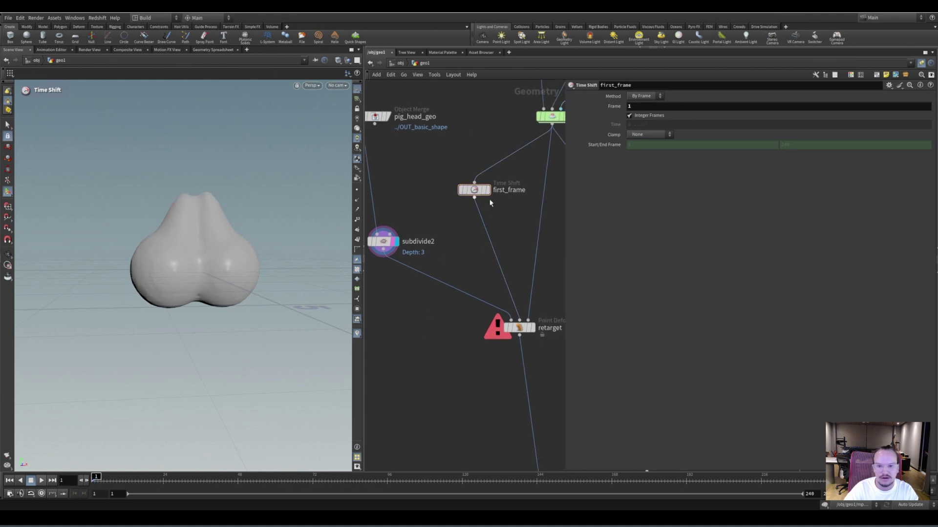
{"action": "scroll", "coordinate": [438, 224], "scroll_direction": "down", "scroll_amount": 4}
{"action": "middle_click_drag", "start_coordinate": [459, 166], "coordinate": [469, 308]}
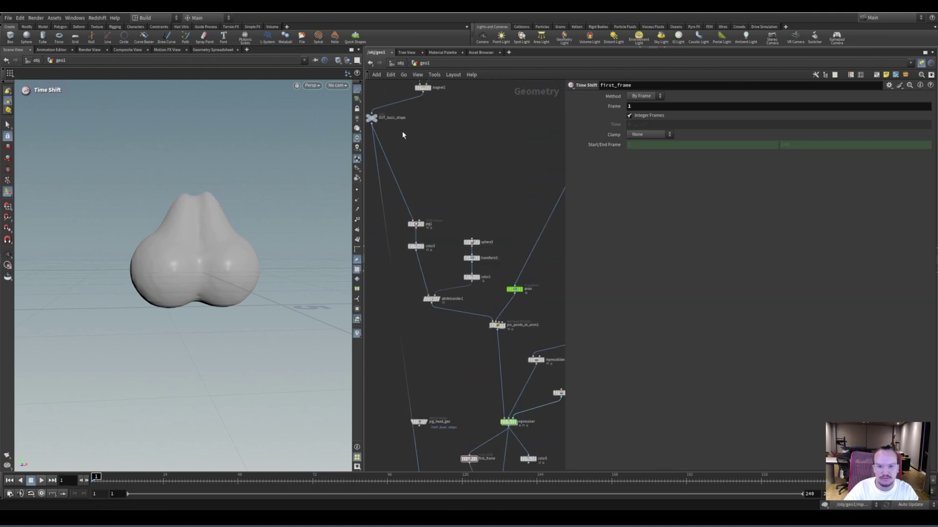
{"action": "scroll", "coordinate": [418, 209], "scroll_direction": "up", "scroll_amount": 3}
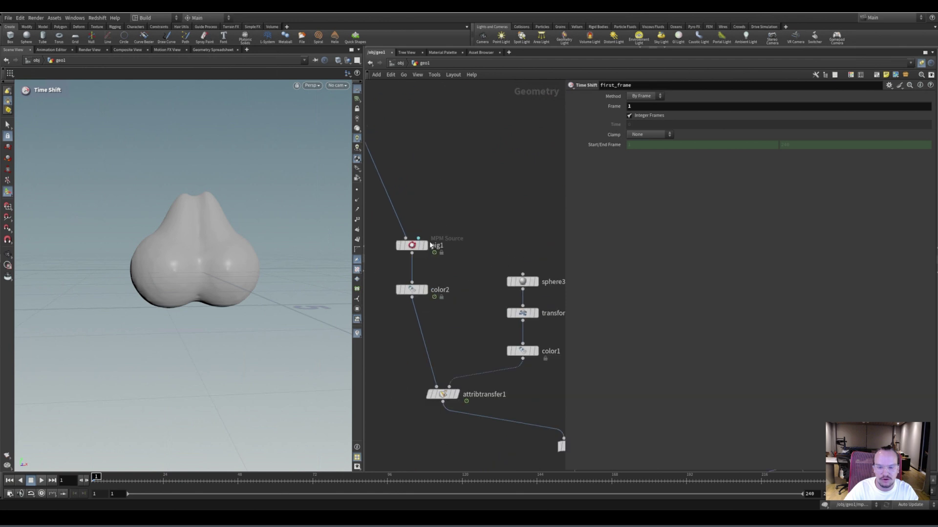
{"action": "scroll", "coordinate": [467, 207], "scroll_direction": "down", "scroll_amount": 4}
{"action": "middle_click_drag", "start_coordinate": [472, 335], "coordinate": [458, 120]}
{"action": "scroll", "coordinate": [462, 246], "scroll_direction": "up", "scroll_amount": 4}
{"action": "middle_click_drag", "start_coordinate": [485, 246], "coordinate": [450, 240]}
{"action": "middle_click_drag", "start_coordinate": [496, 210], "coordinate": [463, 224]}
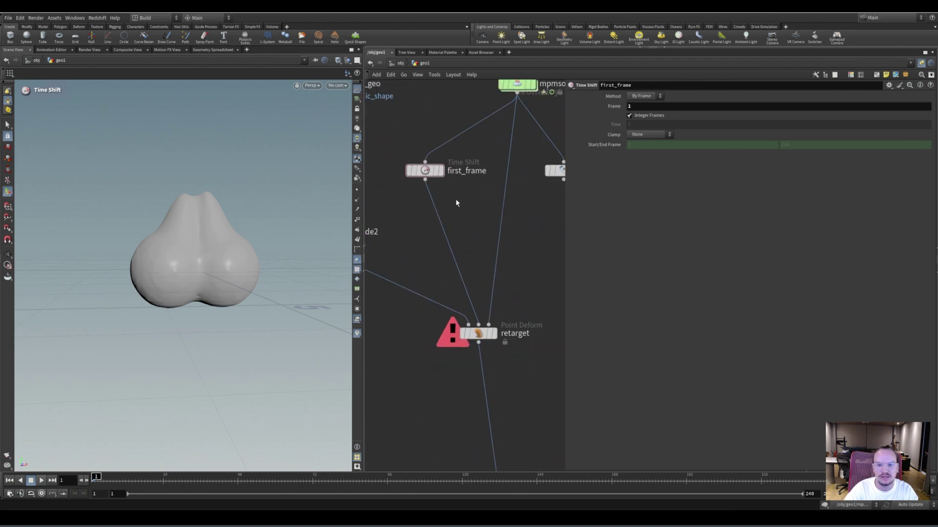
{"action": "left_click", "coordinate": [439, 184]}
{"action": "left_click_drag", "start_coordinate": [441, 199], "coordinate": [443, 201]}
{"action": "middle_click_drag", "start_coordinate": [549, 235], "coordinate": [499, 213]}
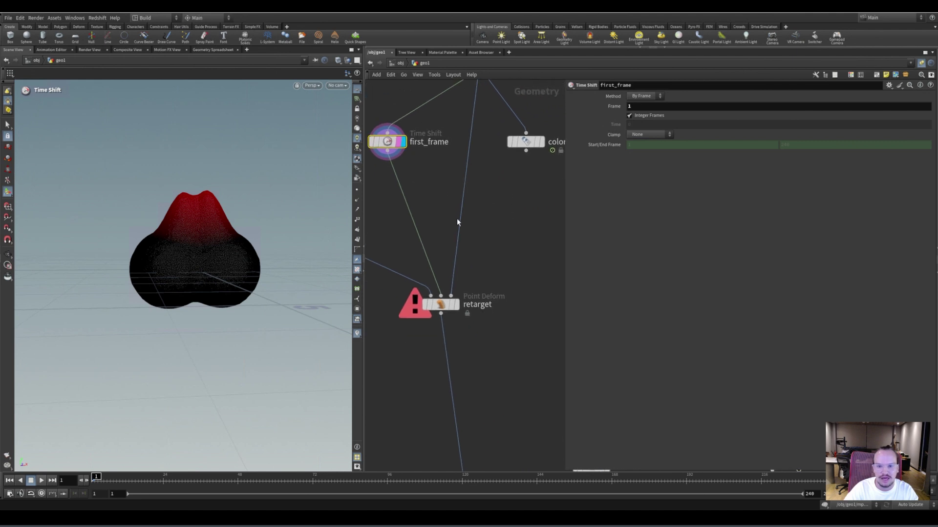
Step: Display the retarget Point Deform, play the simulation to inspect the deformed mesh, and scrub back to frame 15
{"action": "left_click", "coordinate": [456, 305]}
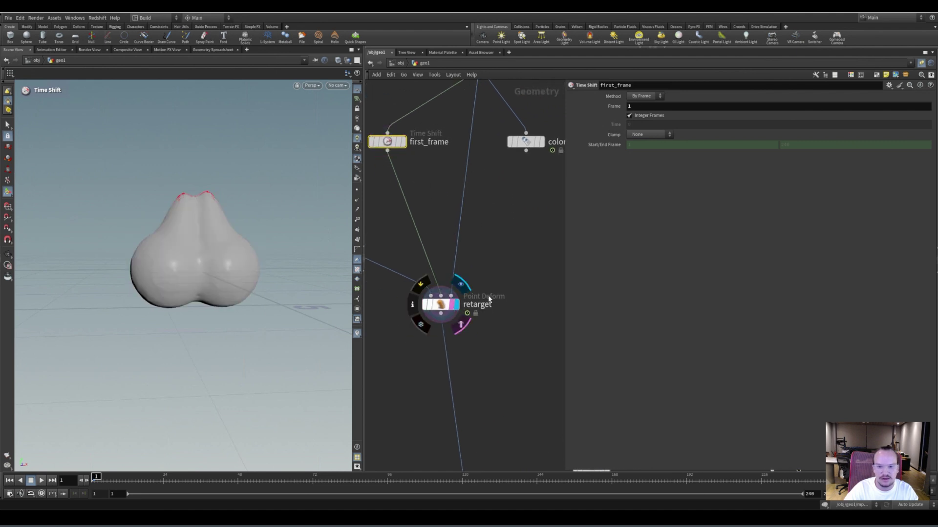
{"action": "right_click_drag", "start_coordinate": [225, 255], "coordinate": [211, 247], "text": "alt"}
{"action": "left_click_drag", "start_coordinate": [212, 247], "coordinate": [197, 279], "text": "alt"}
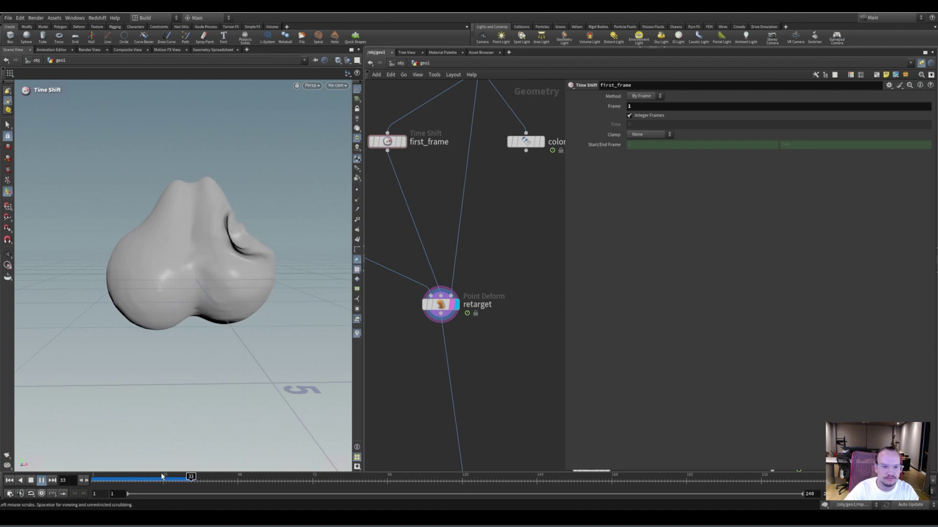
{"action": "mouse_move", "coordinate": [166, 482]}
{"action": "left_mouse_down"}
{"action": "mouse_move", "coordinate": [122, 480]}
{"action": "mouse_move", "coordinate": [187, 480]}
{"action": "mouse_move", "coordinate": [103, 481]}
{"action": "mouse_move", "coordinate": [137, 480]}
{"action": "left_mouse_up"}
Step: Display the magnet2 node below retarget, show its settings and view its effect on the soft body
{"action": "right_click_drag", "start_coordinate": [499, 269], "coordinate": [494, 303]}
{"action": "middle_click_drag", "start_coordinate": [493, 304], "coordinate": [446, 184]}
{"action": "right_click_drag", "start_coordinate": [495, 320], "coordinate": [493, 293]}
{"action": "left_click_drag", "start_coordinate": [408, 279], "coordinate": [404, 265]}
{"action": "left_click", "coordinate": [415, 262]}
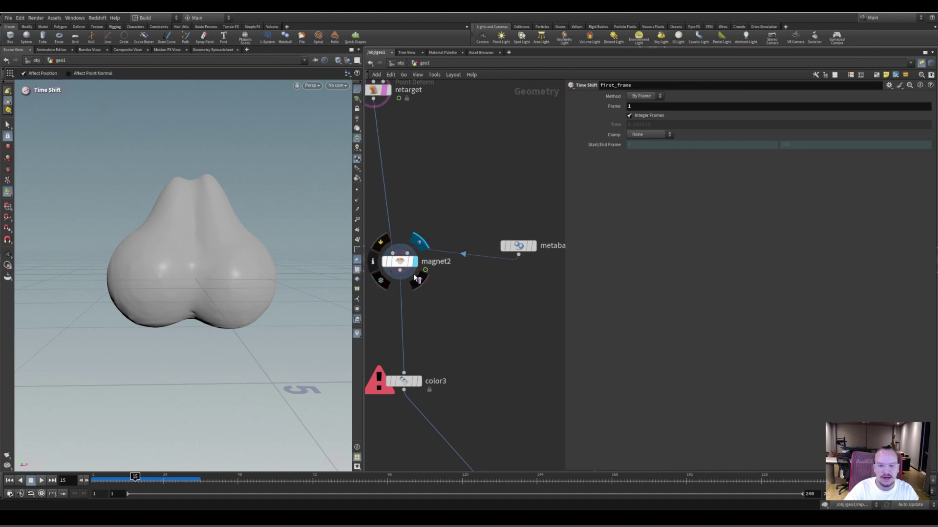
{"action": "left_click", "coordinate": [410, 262]}
{"action": "left_click_drag", "start_coordinate": [427, 225], "coordinate": [405, 289]}
{"action": "right_click_drag", "start_coordinate": [209, 245], "coordinate": [213, 251], "text": "alt"}
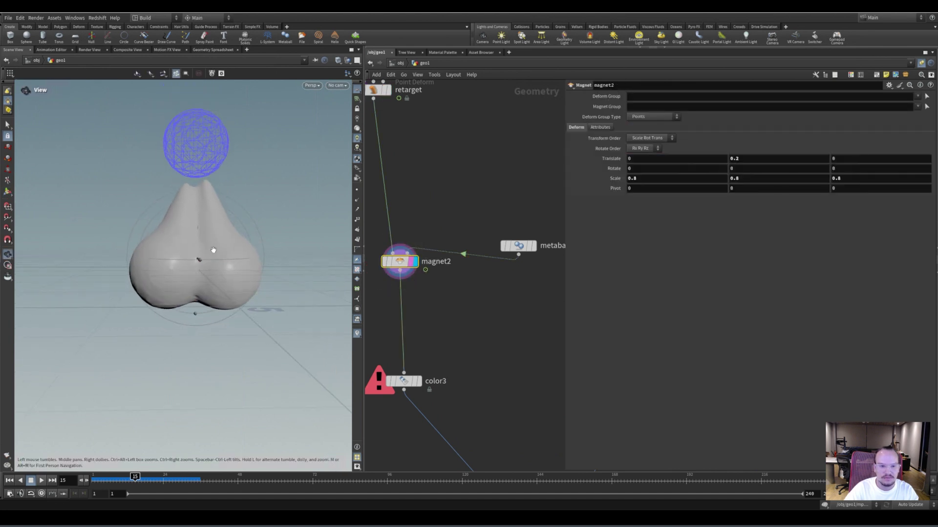
{"action": "mouse_move", "coordinate": [213, 251]}
{"action": "left_mouse_down", "text": "alt"}
{"action": "mouse_move", "coordinate": [216, 242]}
{"action": "mouse_move", "coordinate": [218, 252]}
{"action": "left_mouse_up", "text": "alt"}
Step: Move metaball2 higher above magnet2 in the network, and increase magnet2's Y translation to stretch the mesh tips upward
{"action": "left_click_drag", "start_coordinate": [520, 244], "coordinate": [513, 199]}
{"action": "left_click_drag", "start_coordinate": [428, 205], "coordinate": [400, 264]}
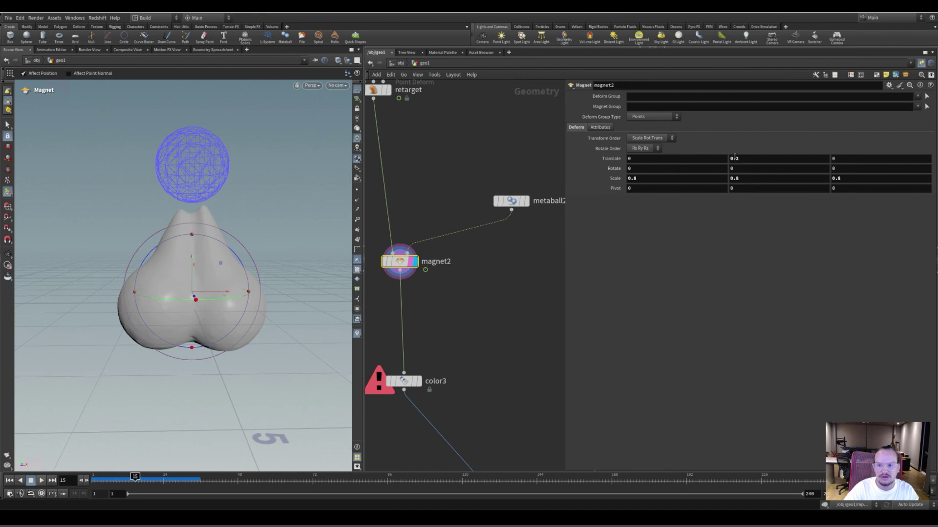
{"action": "middle_click_drag", "start_coordinate": [612, 180], "coordinate": [575, 209]}
{"action": "middle_click_drag", "start_coordinate": [738, 159], "coordinate": [795, 159]}
Step: Try lowering metaball2 over the soft body's upper part to test the magnet's influence, and undo the move
{"action": "left_click", "coordinate": [510, 200]}
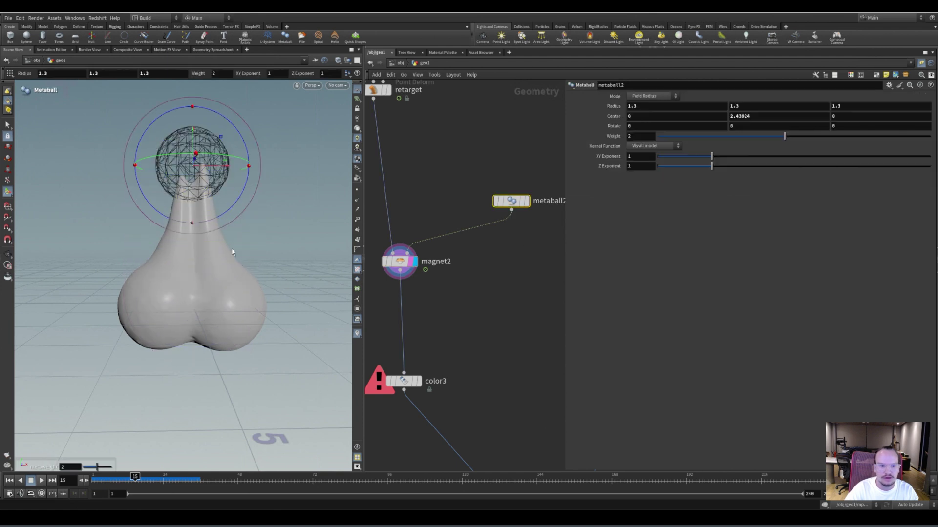
{"action": "middle_click_drag", "start_coordinate": [287, 221], "coordinate": [290, 246]}
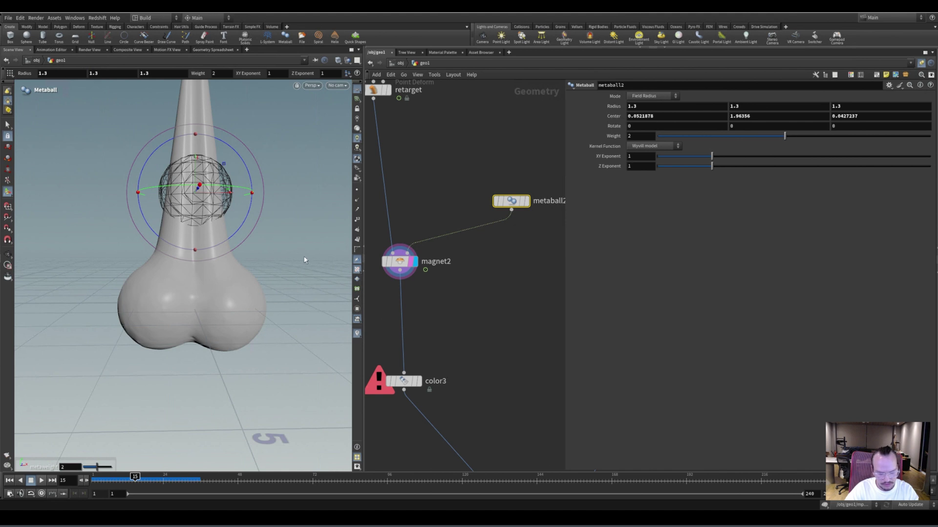
{"action": "key", "text": "ctrl+z"}
Step: Display color3 below magnet2 to view the pink-colored soft body
{"action": "left_click_drag", "start_coordinate": [502, 347], "coordinate": [498, 342]}
{"action": "scroll", "coordinate": [485, 307], "scroll_direction": "down", "scroll_amount": 2}
{"action": "middle_click_drag", "start_coordinate": [462, 347], "coordinate": [448, 250]}
{"action": "scroll", "coordinate": [447, 253], "scroll_direction": "up", "scroll_amount": 2}
{"action": "left_click", "coordinate": [415, 269]}
{"action": "left_click", "coordinate": [418, 287]}
{"action": "scroll", "coordinate": [483, 282], "scroll_direction": "down", "scroll_amount": 3}
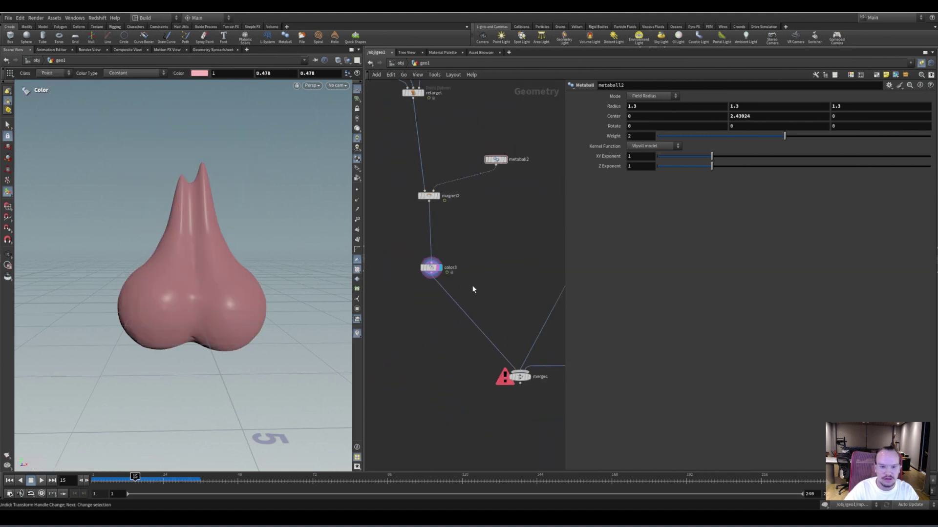
Step: Display transform4 below sphere4 to inspect the collider sphere, and return the timeline to frame 1
{"action": "middle_click_drag", "start_coordinate": [545, 274], "coordinate": [452, 287]}
{"action": "middle_click_drag", "start_coordinate": [517, 292], "coordinate": [482, 427]}
{"action": "middle_click_drag", "start_coordinate": [482, 181], "coordinate": [496, 310]}
{"action": "scroll", "coordinate": [496, 309], "scroll_direction": "down", "scroll_amount": 1}
{"action": "scroll", "coordinate": [472, 168], "scroll_direction": "up", "scroll_amount": 4}
{"action": "left_click", "coordinate": [453, 133]}
{"action": "left_click", "coordinate": [454, 151]}
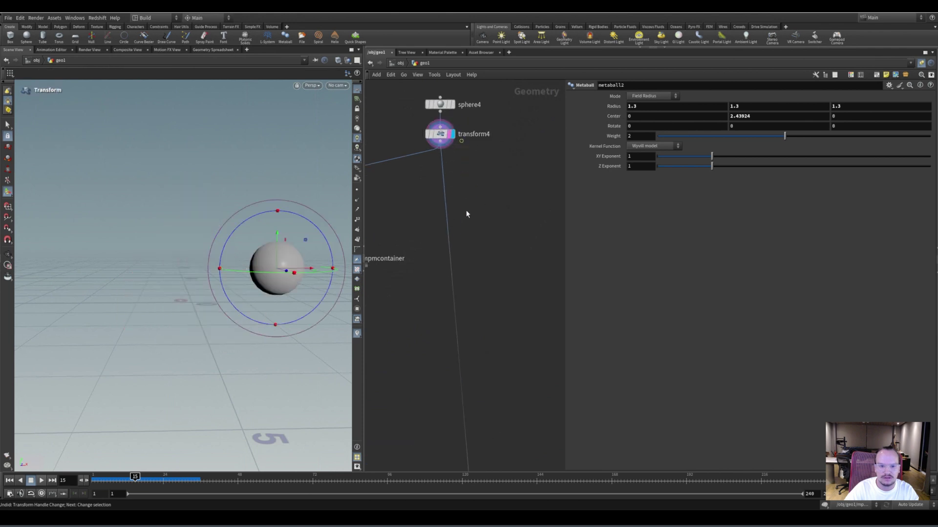
{"action": "left_click_drag", "start_coordinate": [240, 302], "coordinate": [280, 382], "text": "alt"}
{"action": "left_click_drag", "start_coordinate": [152, 482], "coordinate": [93, 479]}
Step: Display carve1 on the sphere branch and inspect the sphere's curves
{"action": "middle_click_drag", "start_coordinate": [463, 319], "coordinate": [485, 225]}
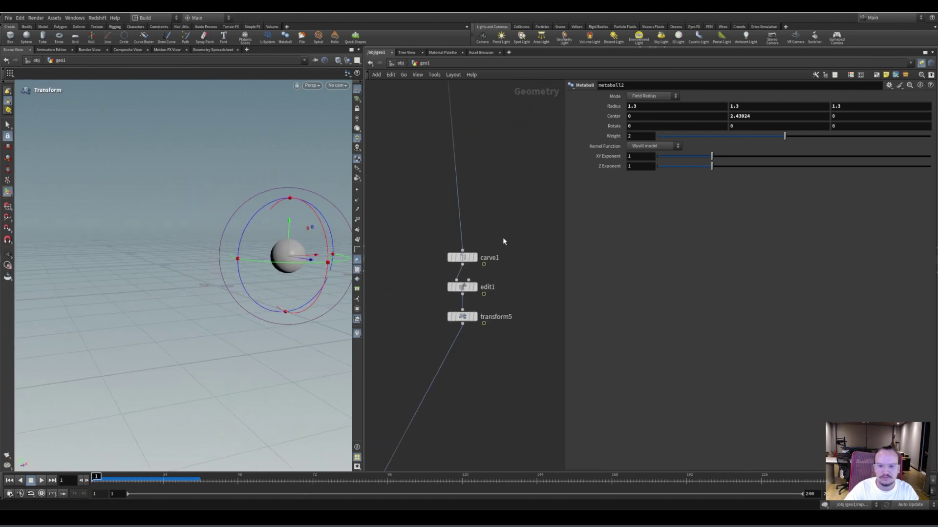
{"action": "left_click", "coordinate": [468, 261]}
{"action": "left_click_drag", "start_coordinate": [469, 261], "coordinate": [463, 257]}
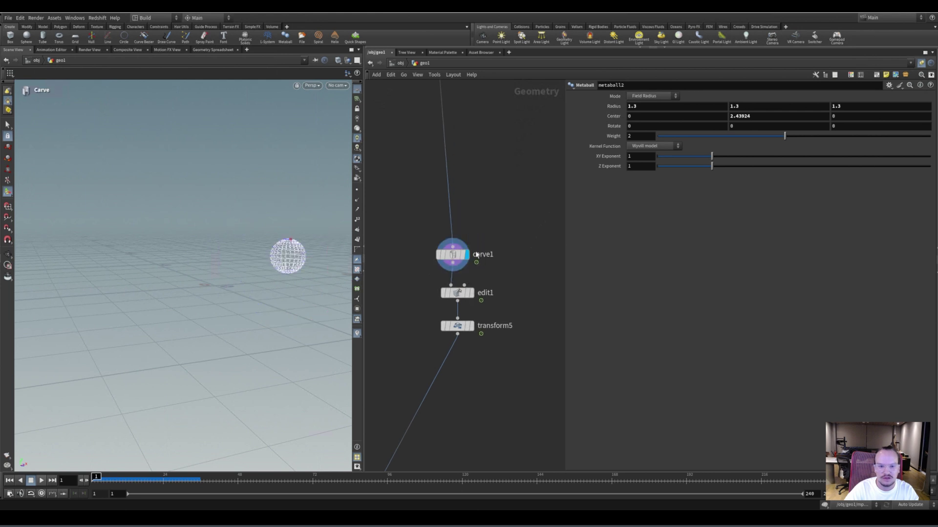
{"action": "scroll", "coordinate": [300, 258], "scroll_direction": "up", "scroll_amount": 2}
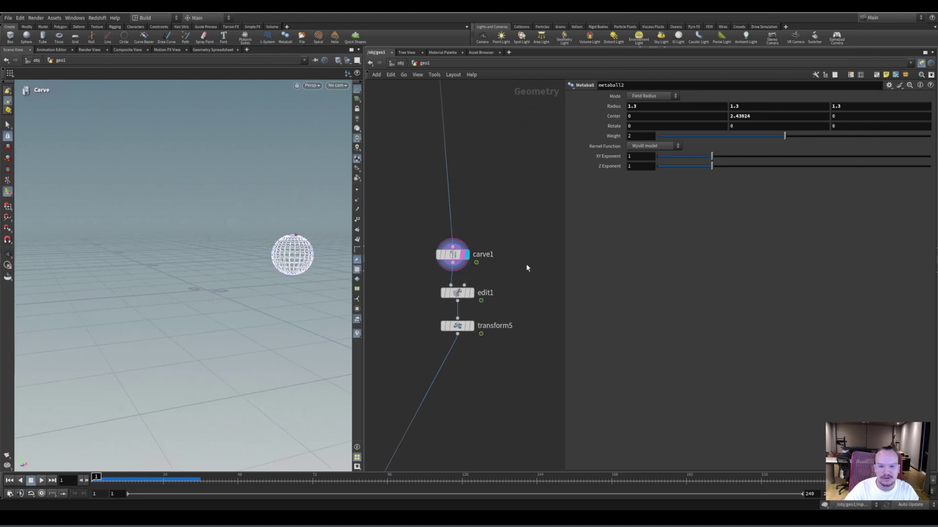
Step: Display edit1 and show its transform settings, and display transform5 below it
{"action": "middle_click_drag", "start_coordinate": [512, 304], "coordinate": [510, 213]}
{"action": "scroll", "coordinate": [510, 213], "scroll_direction": "up", "scroll_amount": 2}
{"action": "left_click", "coordinate": [457, 204]}
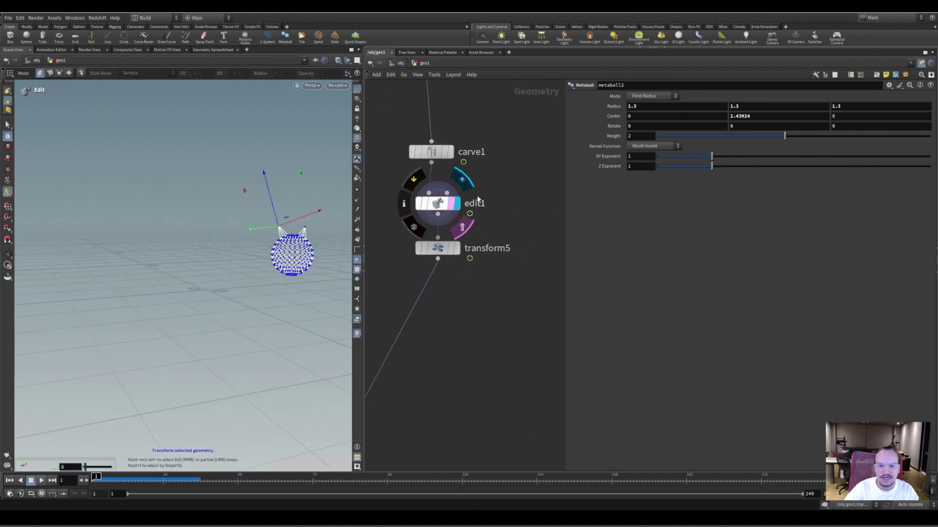
{"action": "left_click_drag", "start_coordinate": [498, 185], "coordinate": [438, 211]}
{"action": "middle_click_drag", "start_coordinate": [487, 289], "coordinate": [497, 260]}
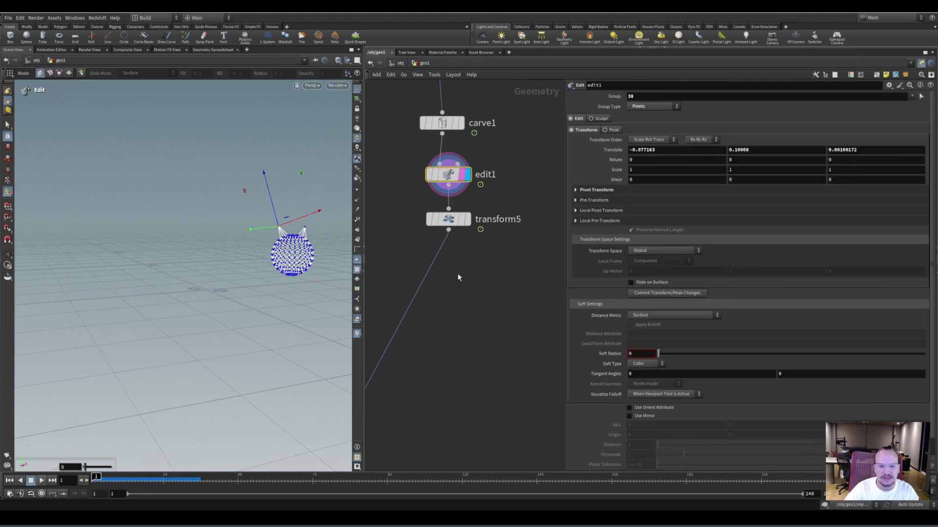
{"action": "left_click", "coordinate": [469, 224]}
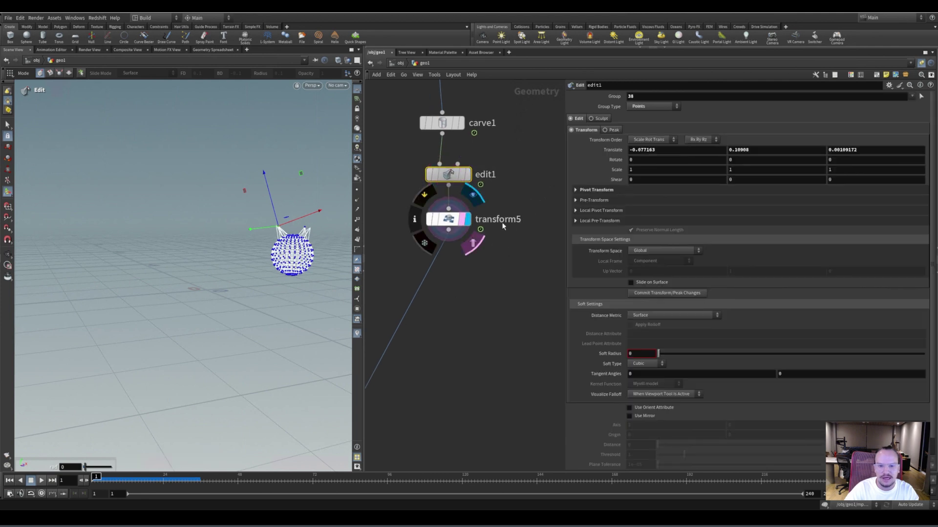
Step: Select transform5 to show its keyframed rotation settings, and scrub the timeline to inspect the sphere's motion, ending at frame 1
{"action": "left_click_drag", "start_coordinate": [515, 206], "coordinate": [427, 249]}
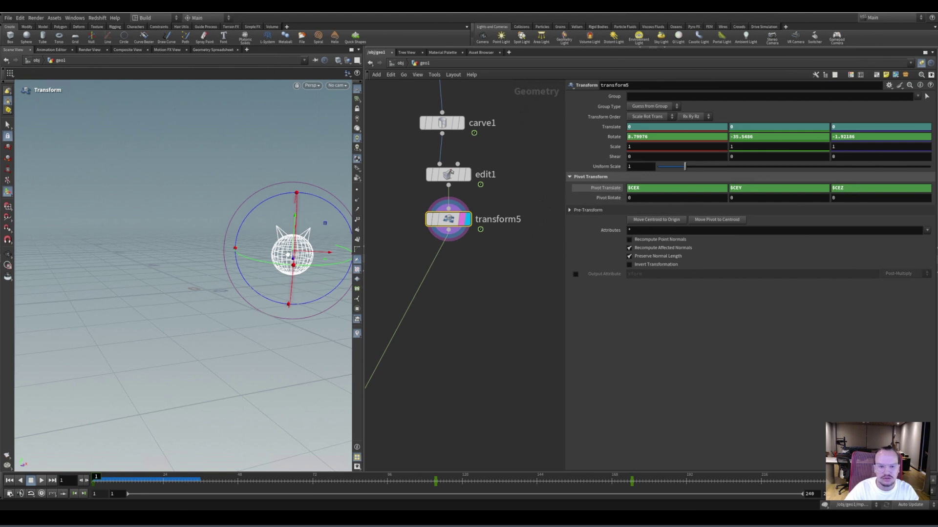
{"action": "left_click_drag", "start_coordinate": [288, 254], "coordinate": [293, 261], "text": "alt"}
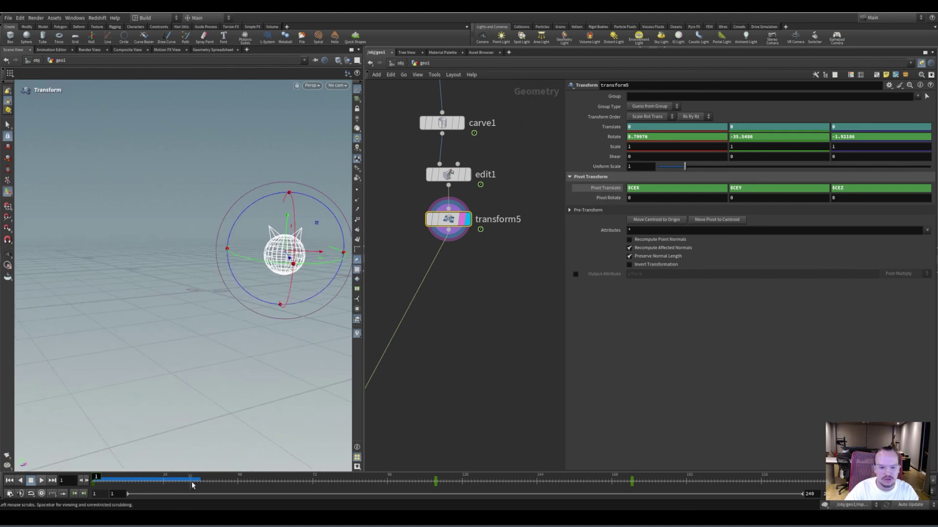
{"action": "left_click_drag", "start_coordinate": [192, 485], "coordinate": [92, 484]}
Step: Display merge1 and examine the pink soft body up close together with the wireframe collider sphere
{"action": "scroll", "coordinate": [483, 275], "scroll_direction": "down", "scroll_amount": 4}
{"action": "middle_click_drag", "start_coordinate": [449, 370], "coordinate": [470, 309]}
{"action": "scroll", "coordinate": [474, 306], "scroll_direction": "up", "scroll_amount": 3}
{"action": "left_click", "coordinate": [434, 340]}
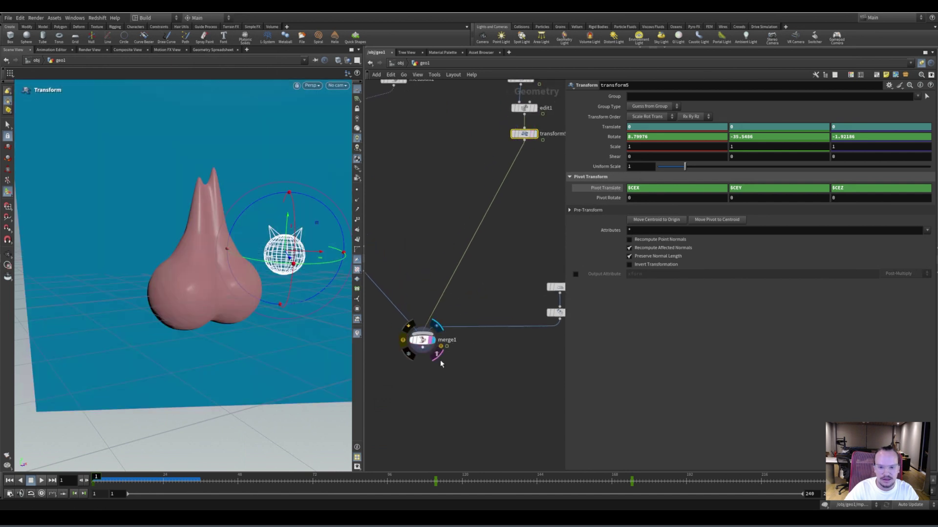
{"action": "right_click_drag", "start_coordinate": [303, 201], "coordinate": [250, 268]}
{"action": "left_click_drag", "start_coordinate": [250, 268], "coordinate": [204, 346]}
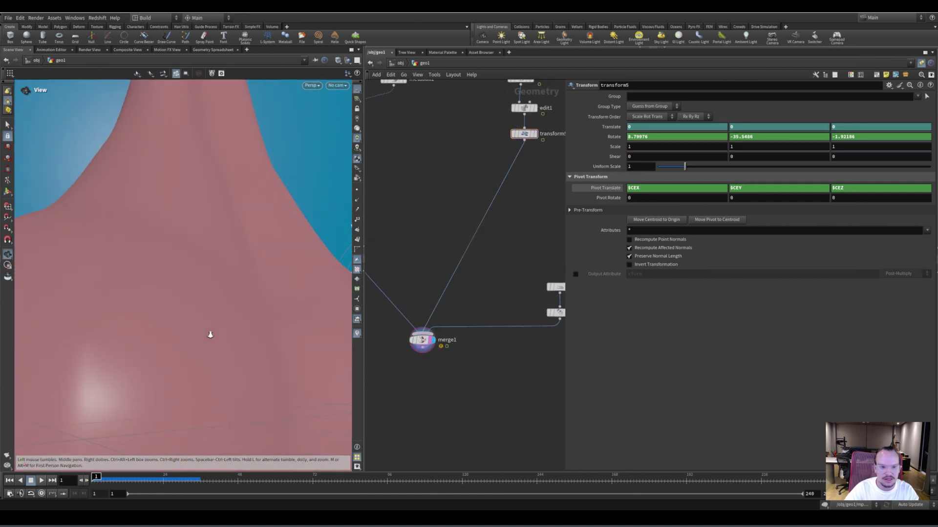
{"action": "right_click_drag", "start_coordinate": [204, 346], "coordinate": [219, 371]}
{"action": "middle_click_drag", "start_coordinate": [258, 327], "coordinate": [245, 301]}
{"action": "scroll", "coordinate": [245, 301], "scroll_direction": "up", "scroll_amount": 4}
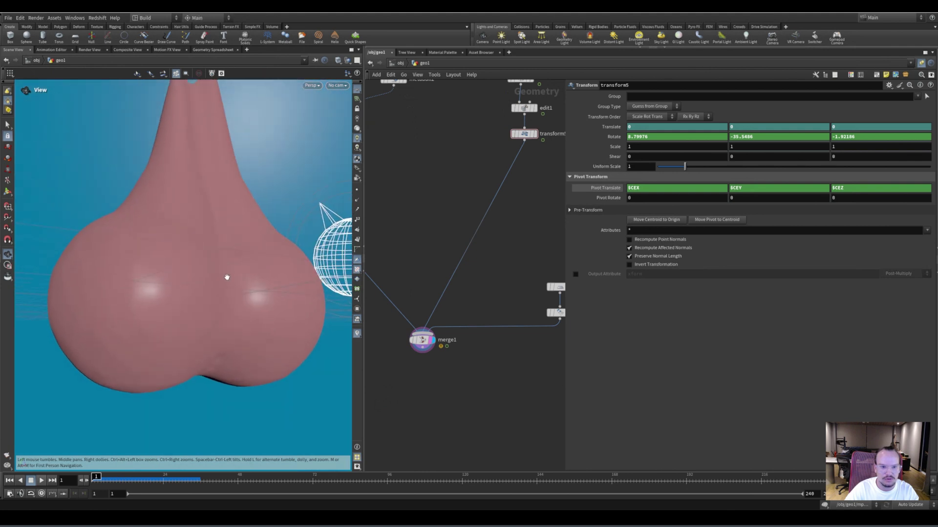
{"action": "key", "text": "Return"}
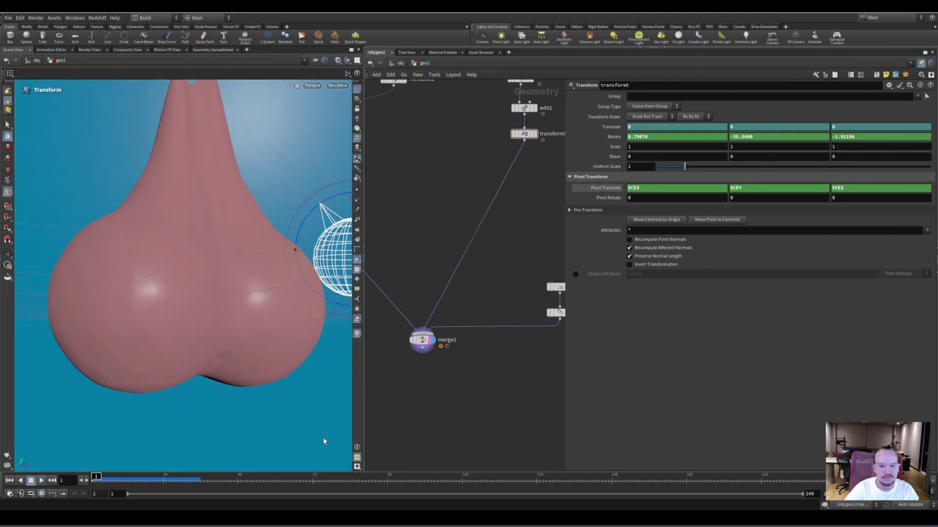